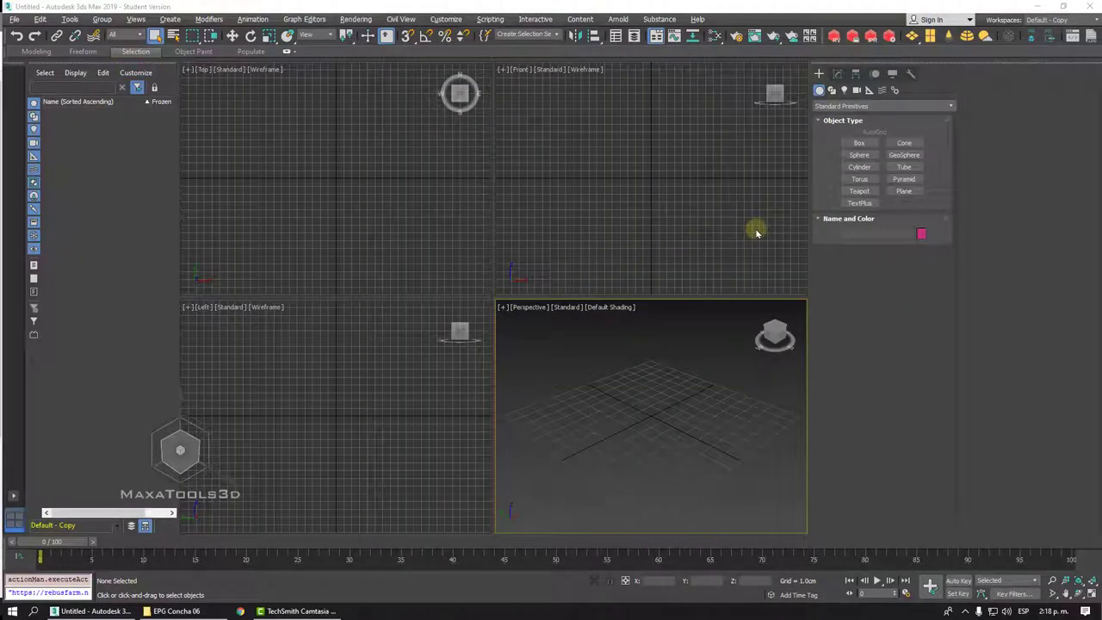
# Draw a plane across the Perspective viewport's ground grid.
pyautogui.click(904, 191)
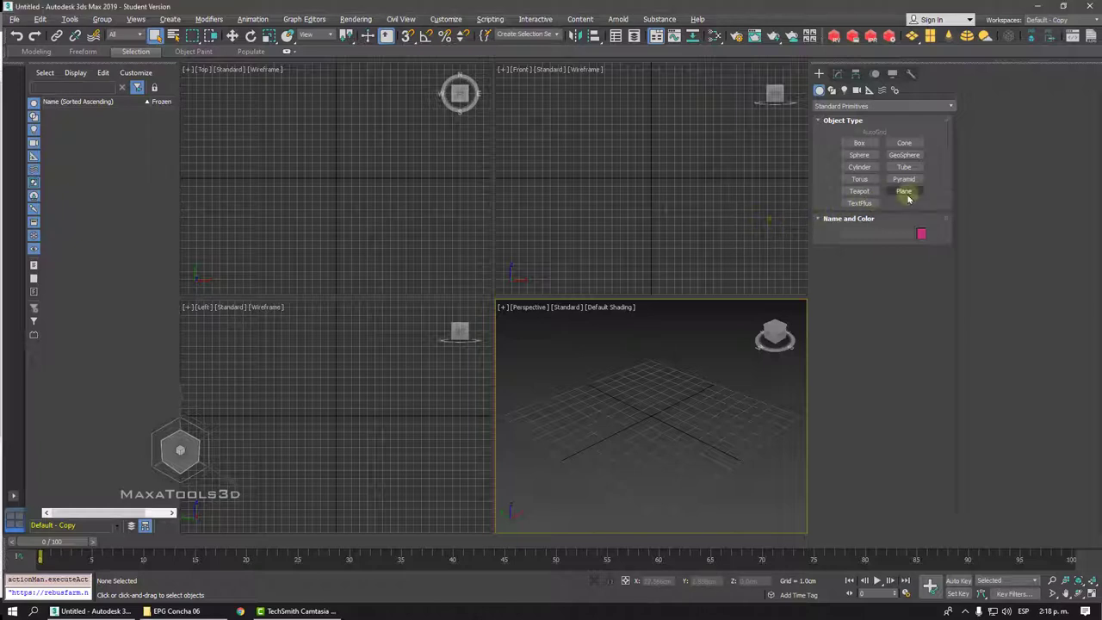
pyautogui.moveTo(737, 347); pyautogui.dragTo(609, 529)
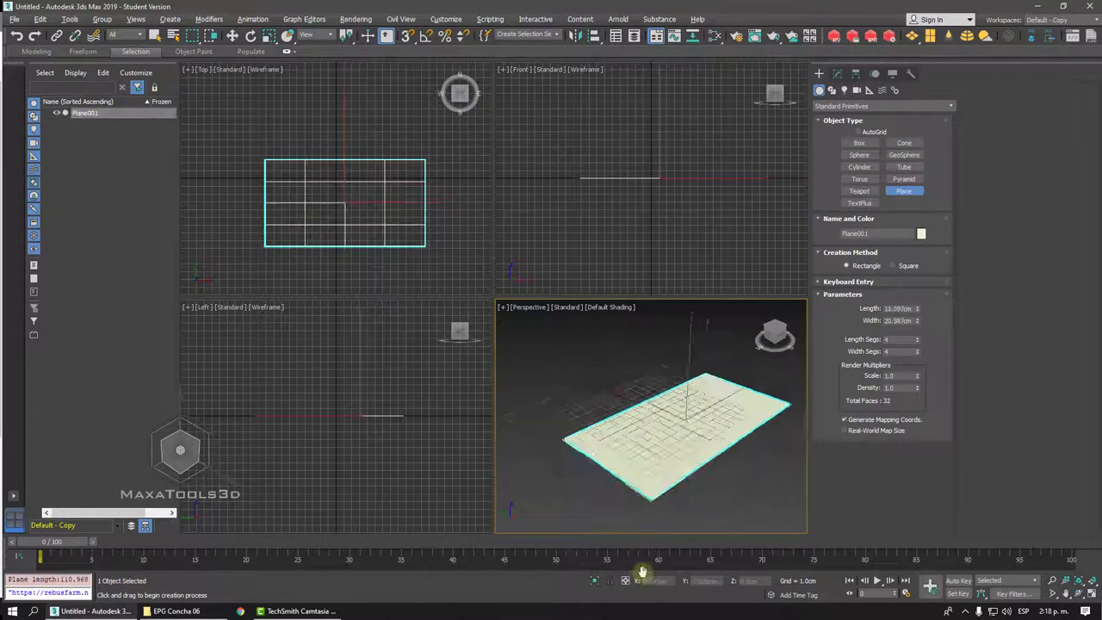
pyautogui.click(232, 35)
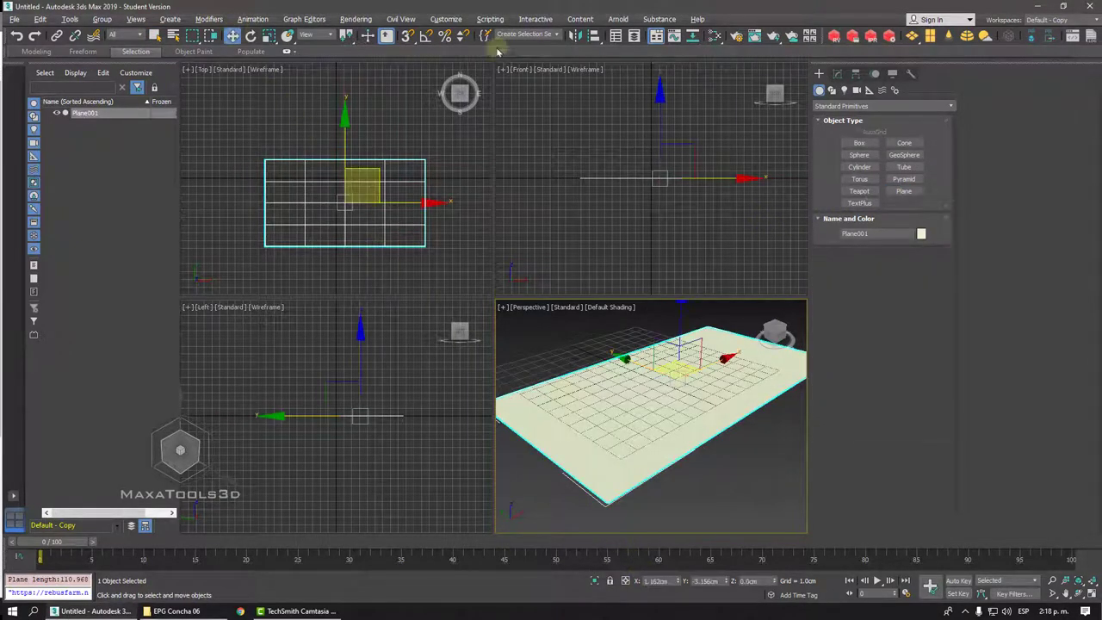
# Set the plane's Length and Width to 50 cm each.
pyautogui.click(838, 73)
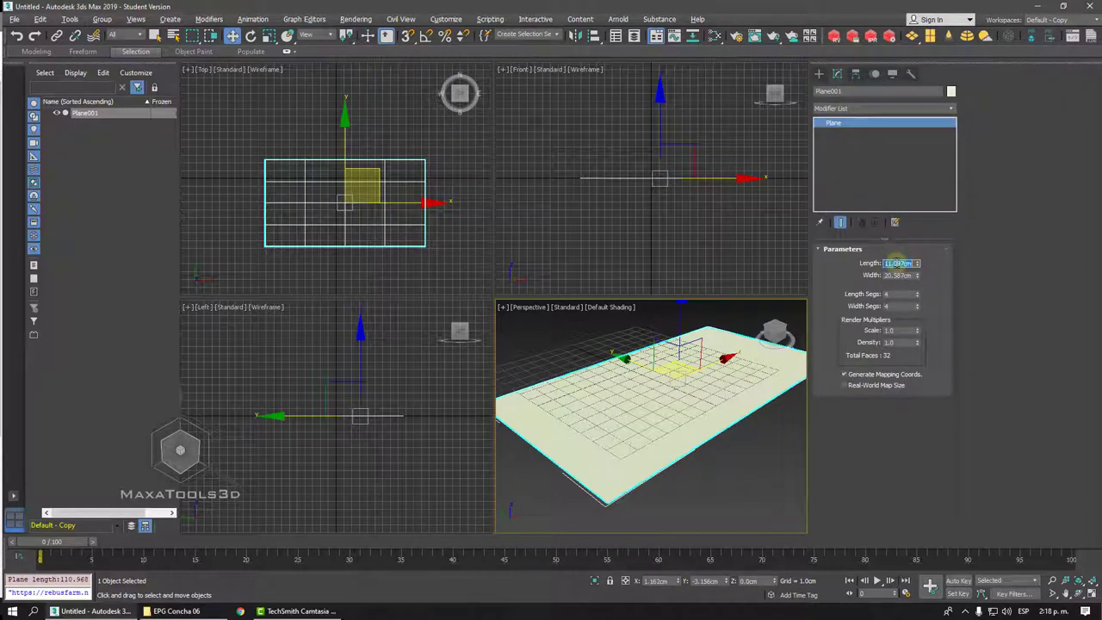
pyautogui.write('500')
pyautogui.press('Return')
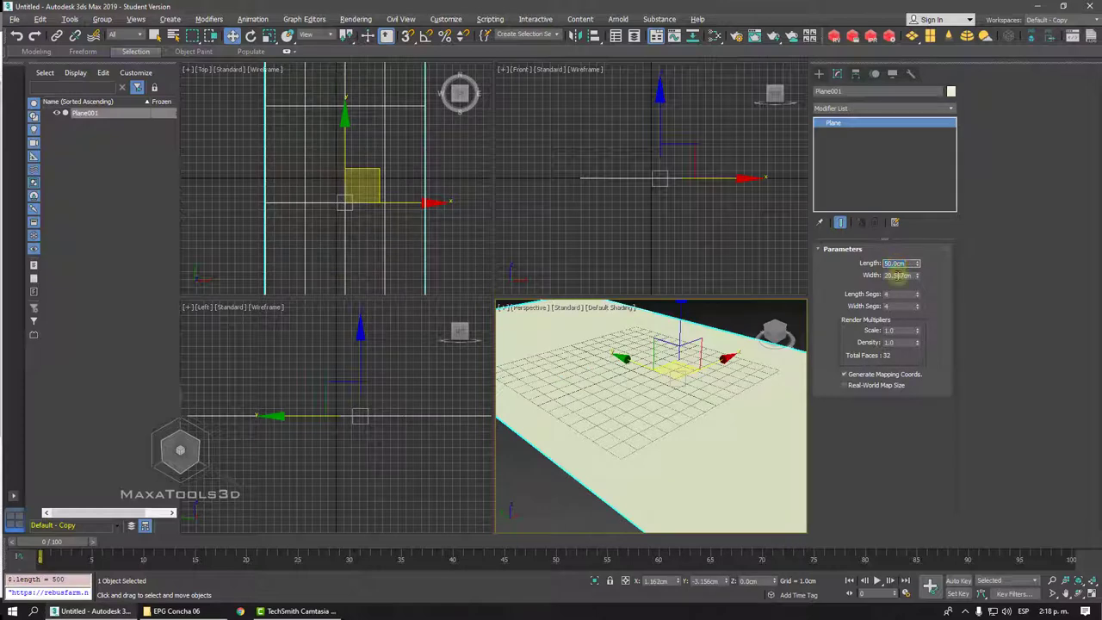
pyautogui.write('50')
pyautogui.press('Return')
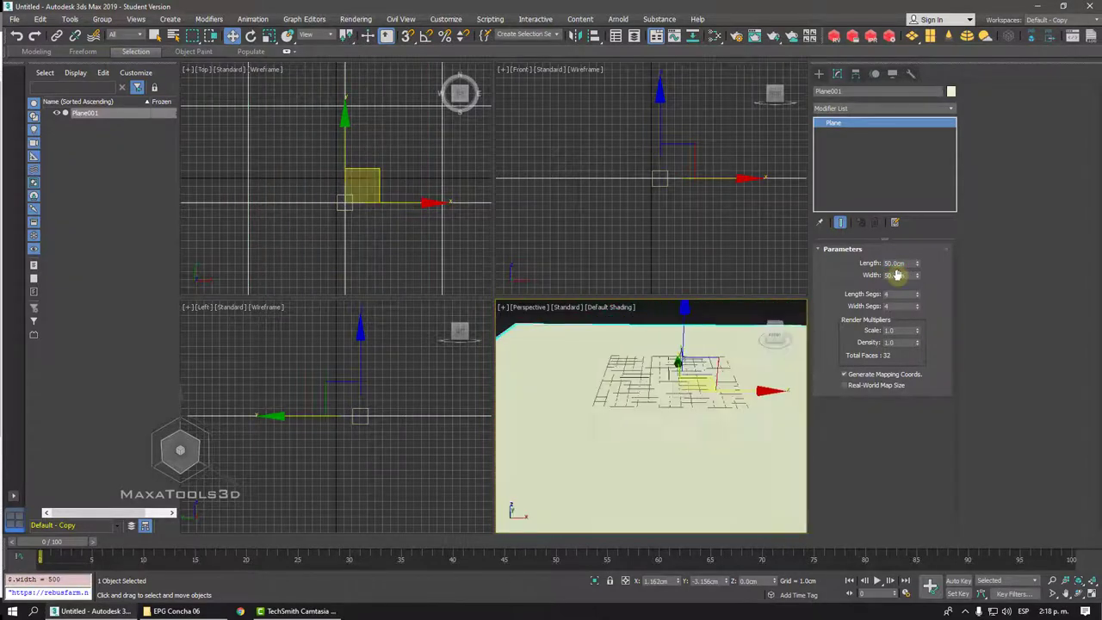
pyautogui.hotkey('ctrl', 'z')
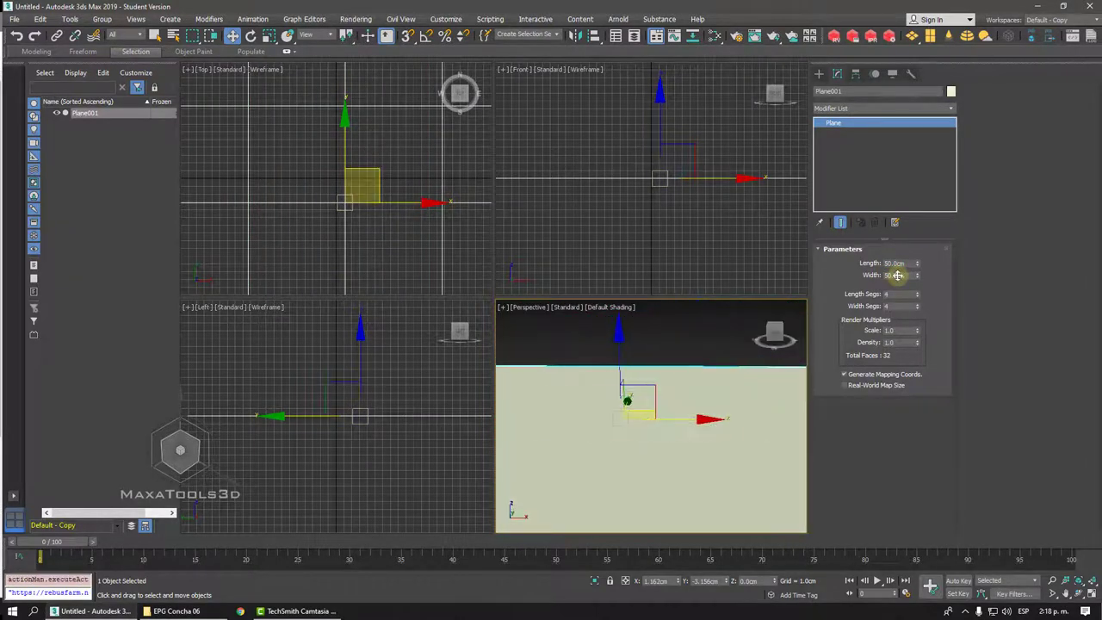
pyautogui.hotkey('ctrl', 'y')
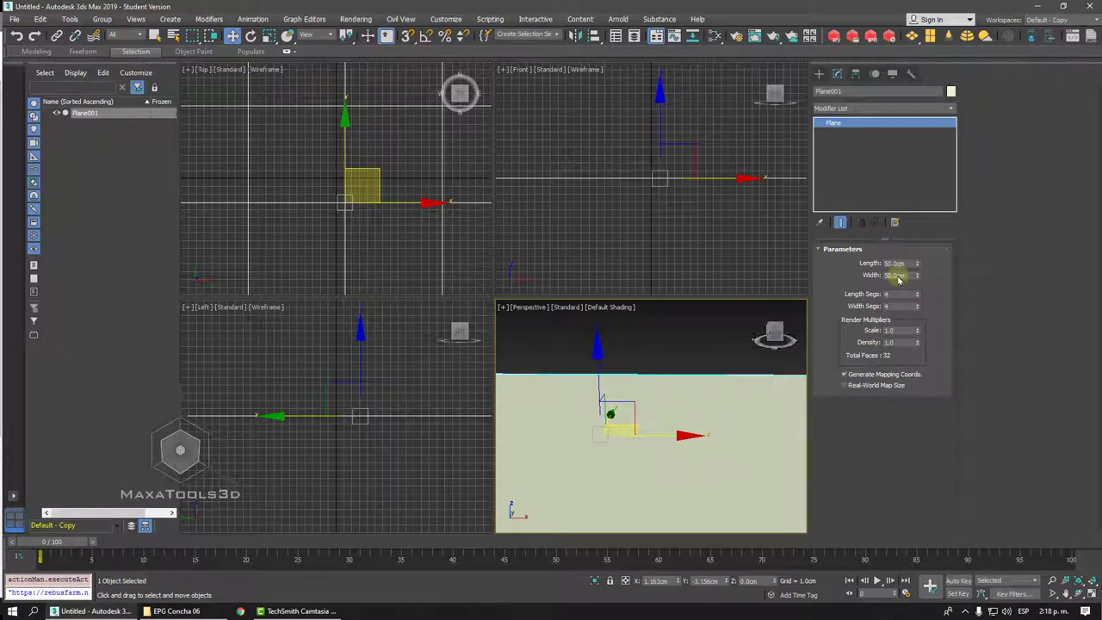
pyautogui.click(819, 74)
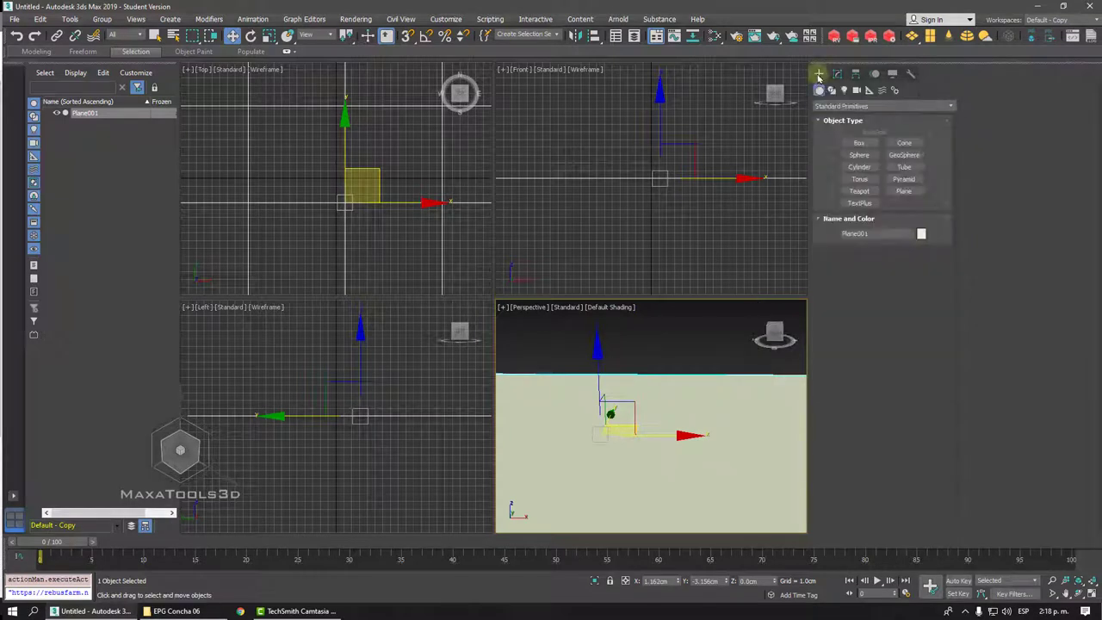
# Draw a teapot at the centre of the plane and maximize the Perspective view.
pyautogui.click(858, 191)
pyautogui.moveTo(637, 443); pyautogui.dragTo(683, 396)
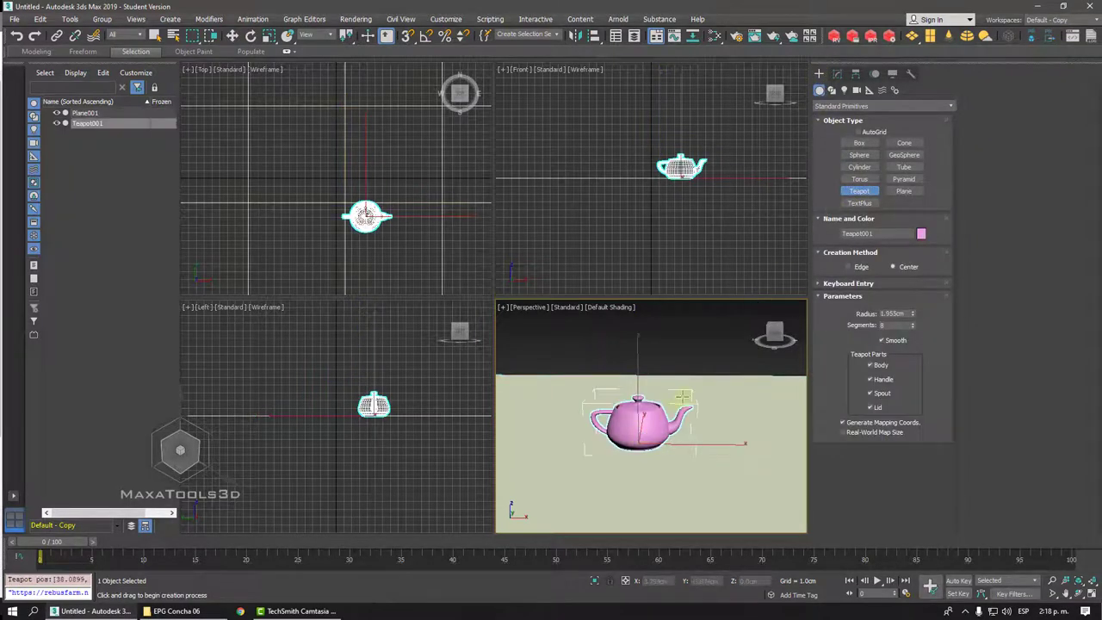
pyautogui.press('w')
pyautogui.hotkey('alt', 'w')
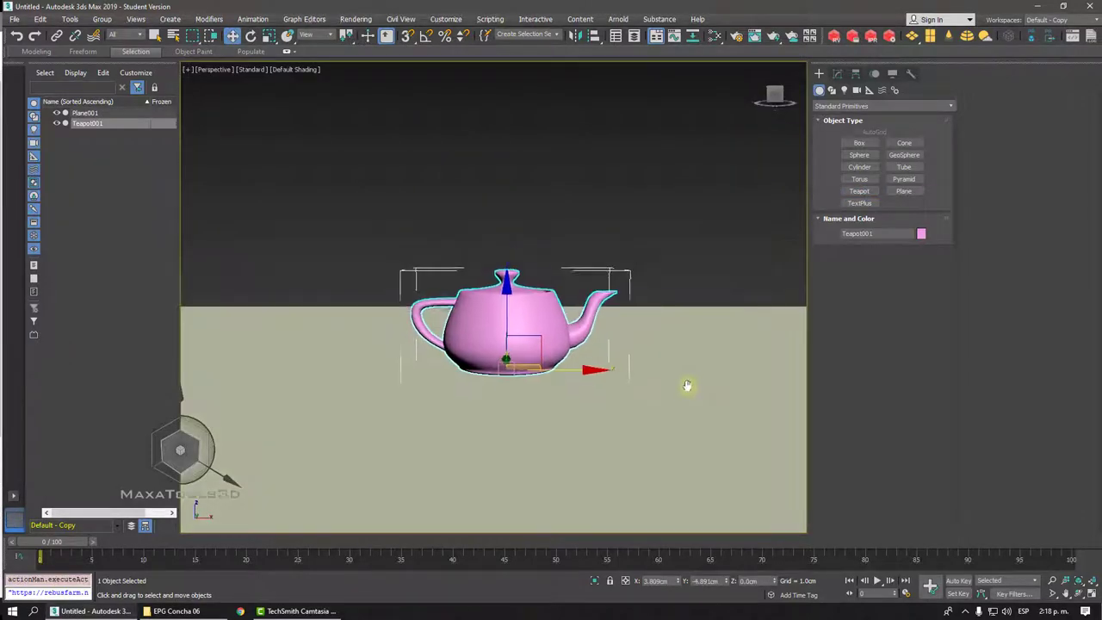
# Create a physical camera from the current view with Ctrl+C and select it.
pyautogui.hotkey('ctrl', 'c')
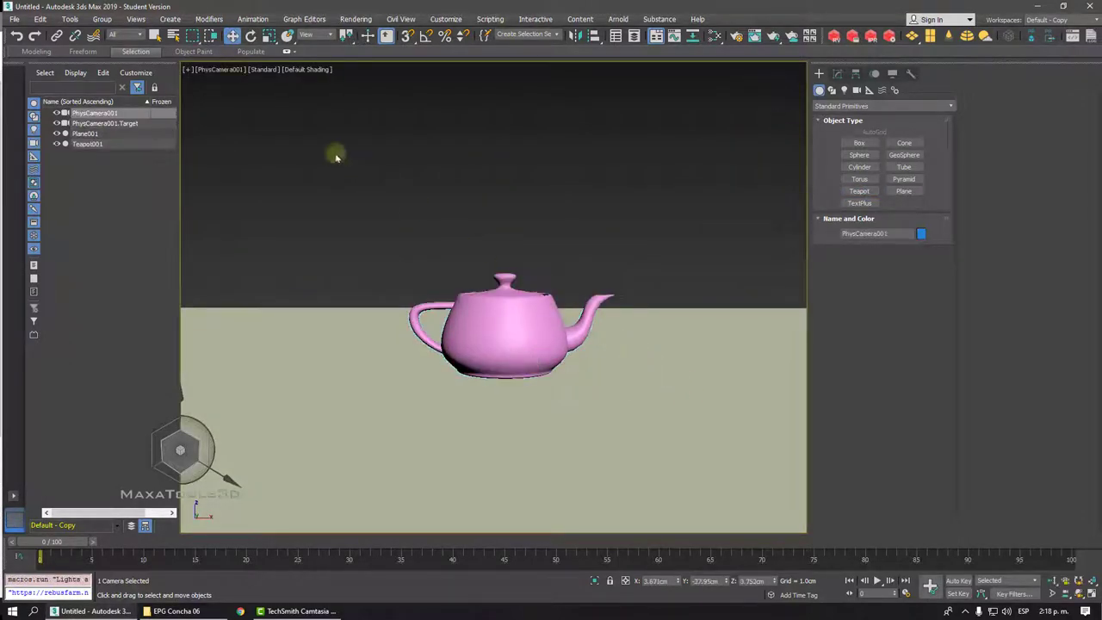
pyautogui.click(216, 69)
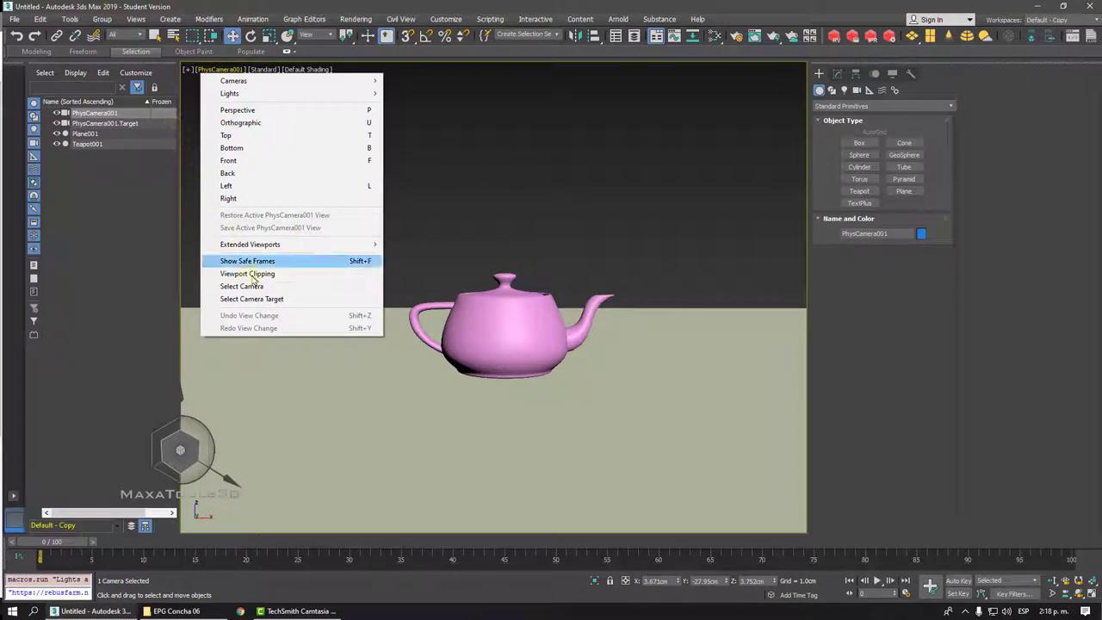
pyautogui.click(250, 286)
pyautogui.click(840, 74)
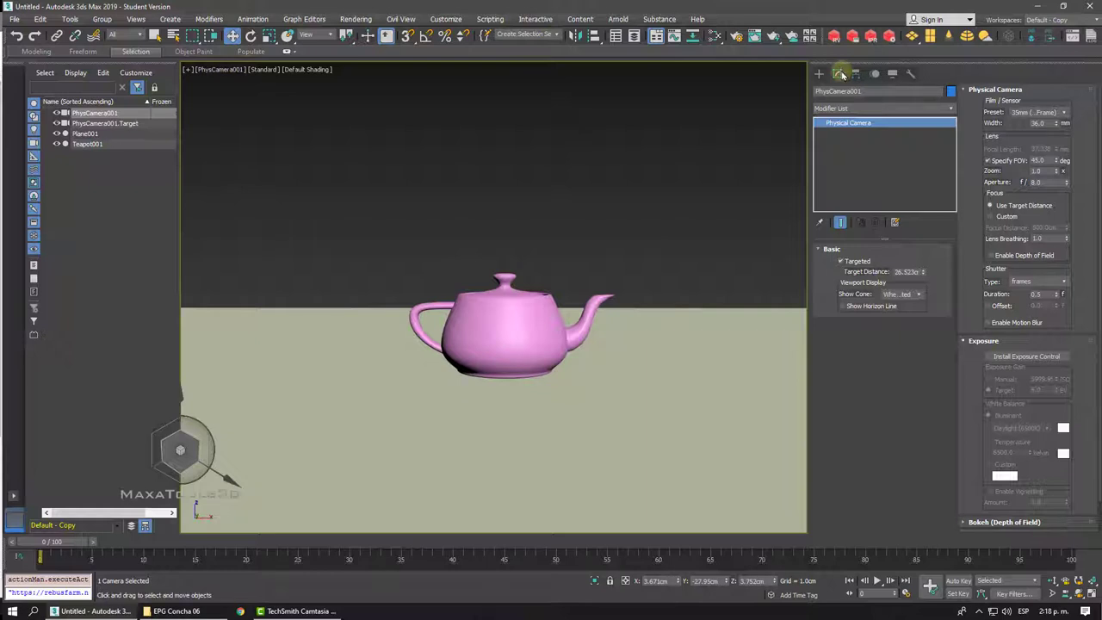
pyautogui.click(353, 19)
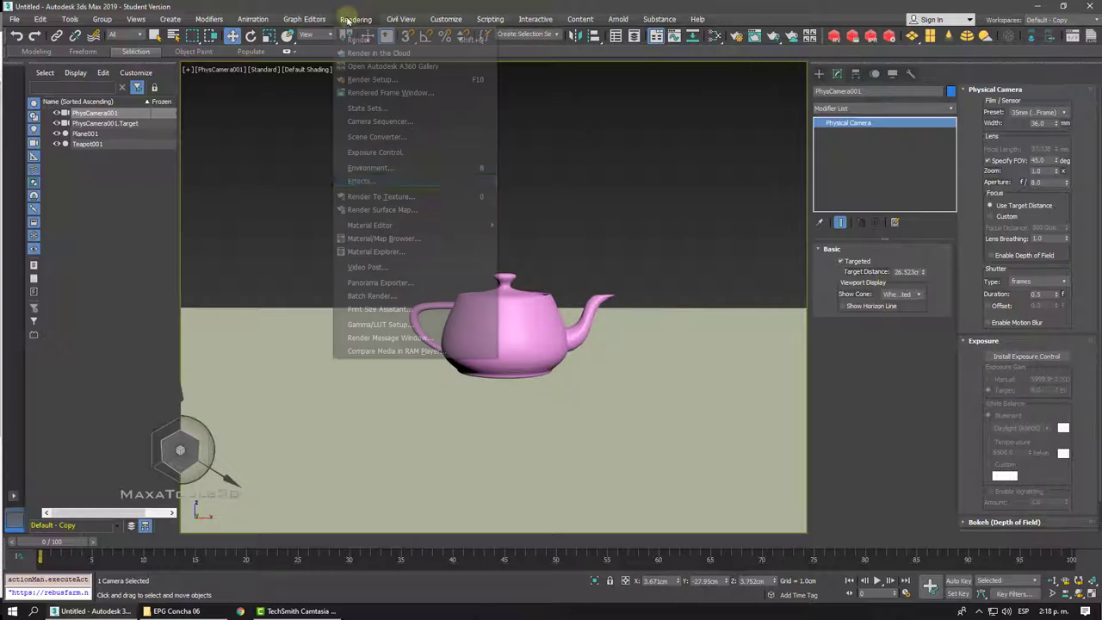
# Choose Physical Camera Exposure Control in Environment and Effects, then render the camera view.
pyautogui.click(379, 169)
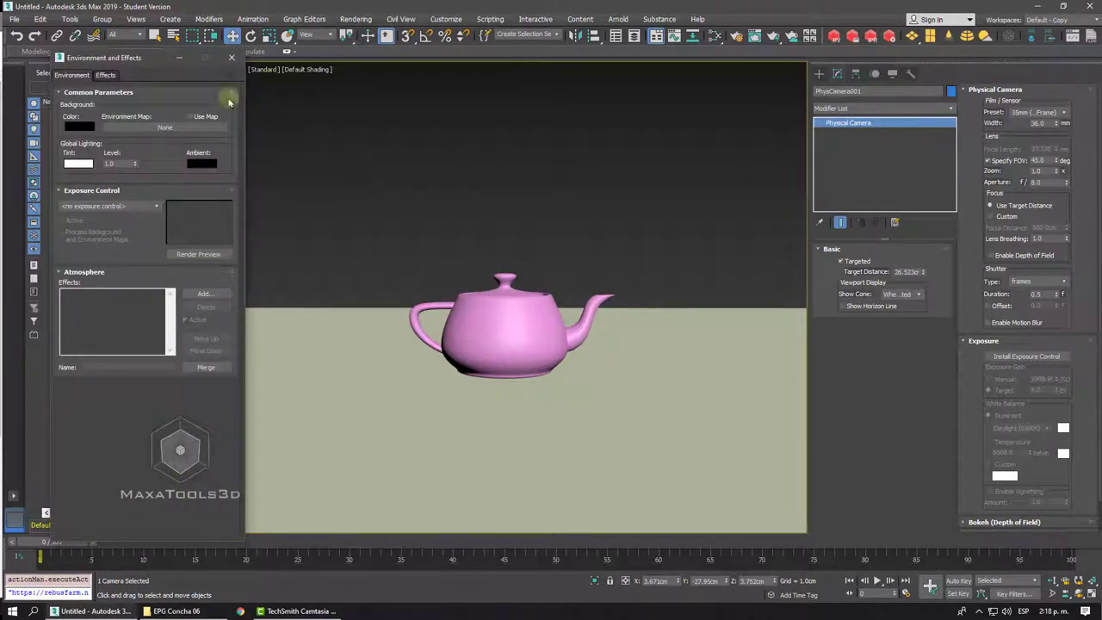
pyautogui.moveTo(138, 57); pyautogui.dragTo(637, 114)
pyautogui.click(641, 263)
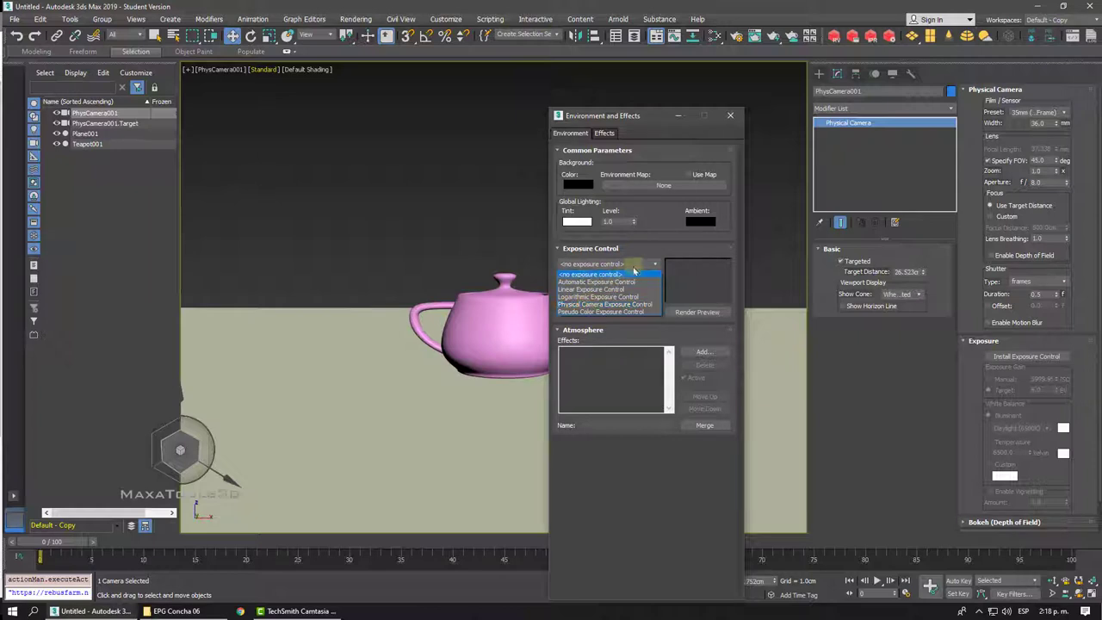
pyautogui.click(637, 274)
pyautogui.click(1009, 357)
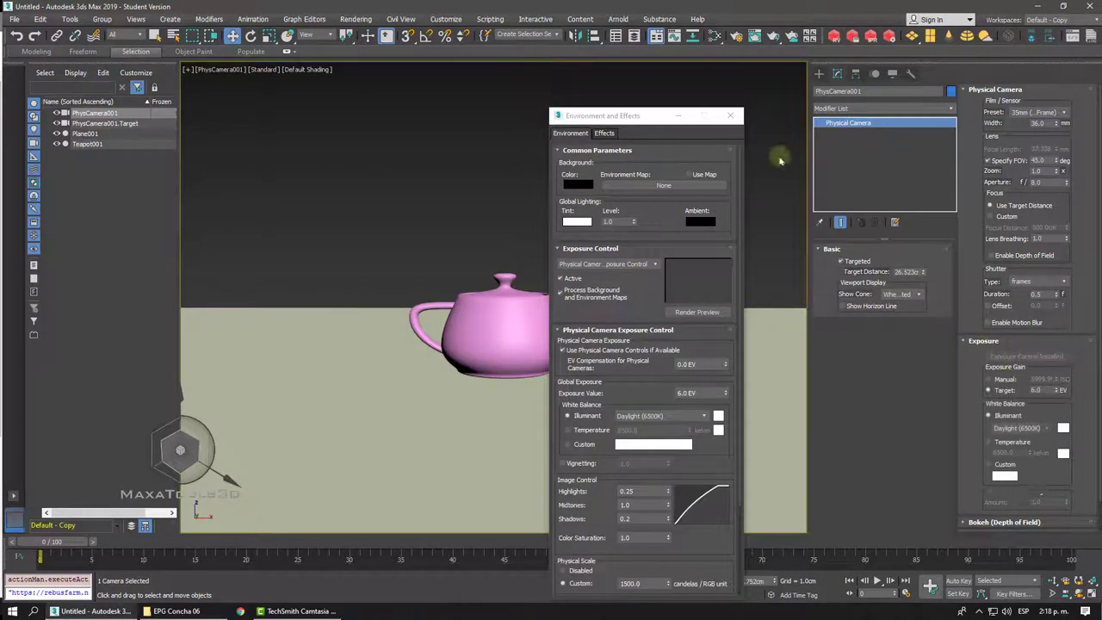
pyautogui.click(730, 115)
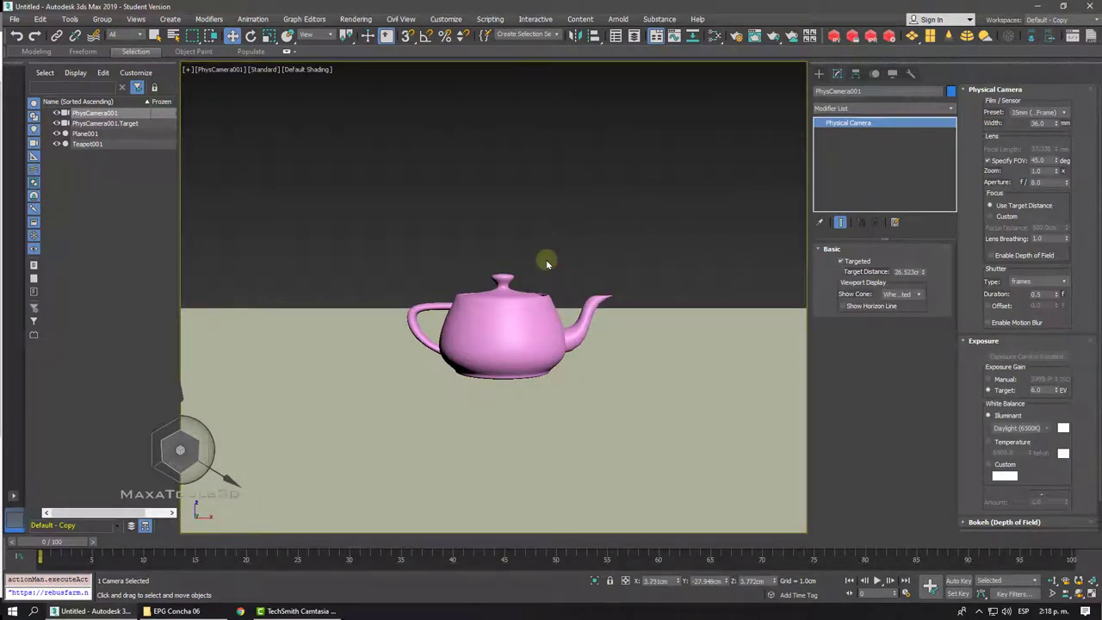
pyautogui.click(754, 38)
# Start an ActiveShade preview of the camera view, placed at the viewport's top left.
pyautogui.click(556, 68)
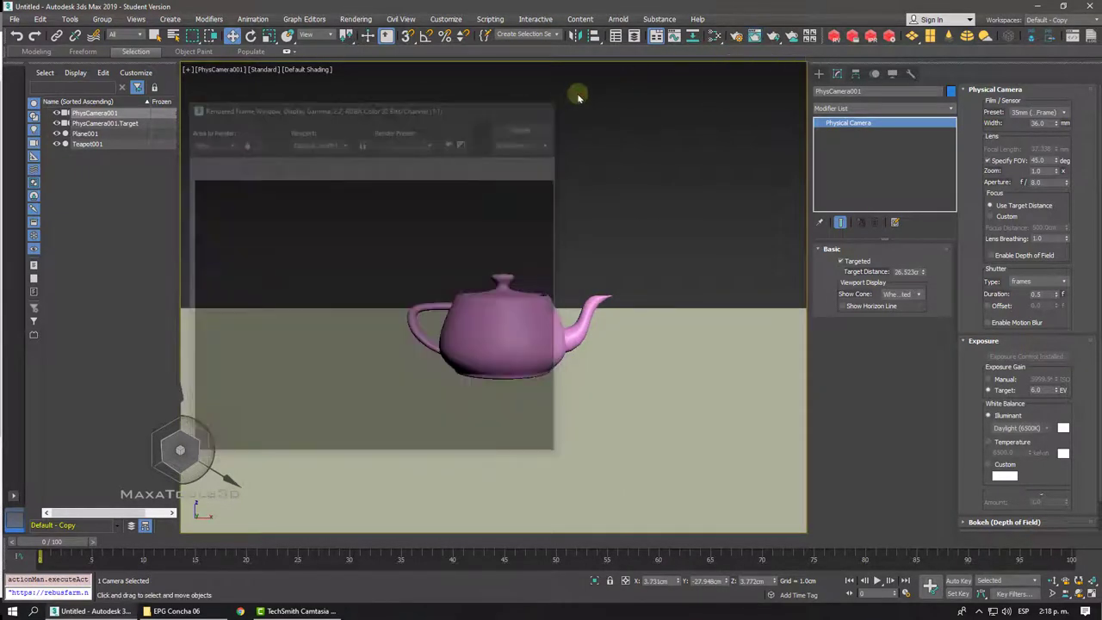
pyautogui.moveTo(772, 36); pyautogui.dragTo(777, 99)
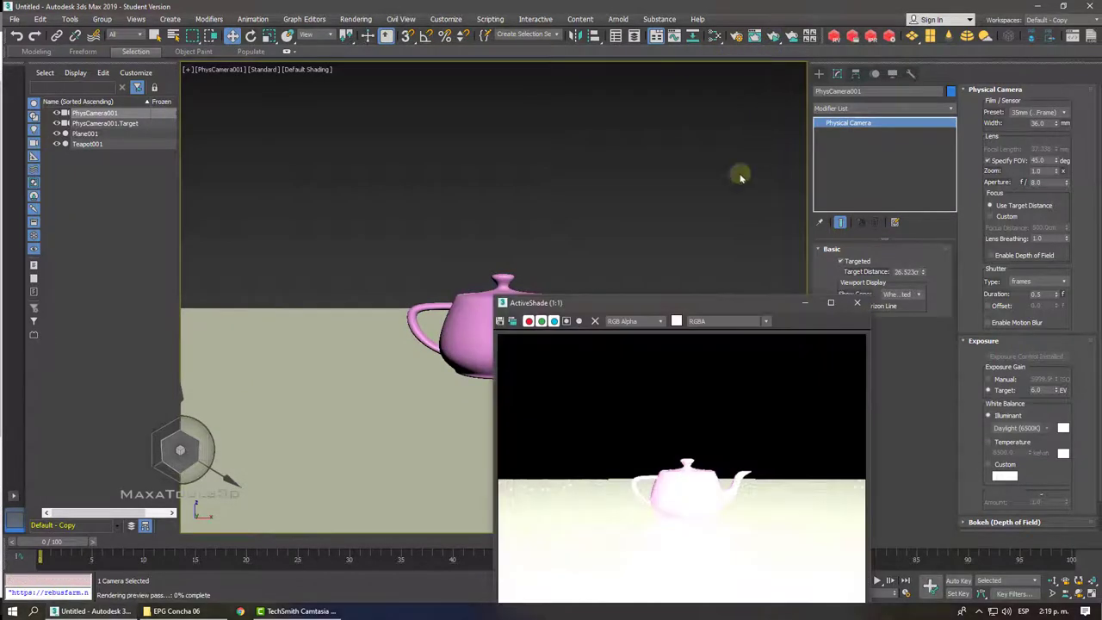
pyautogui.moveTo(680, 320)
pyautogui.mouseDown()
pyautogui.moveTo(387, 67)
pyautogui.moveTo(301, 106)
pyautogui.mouseUp()
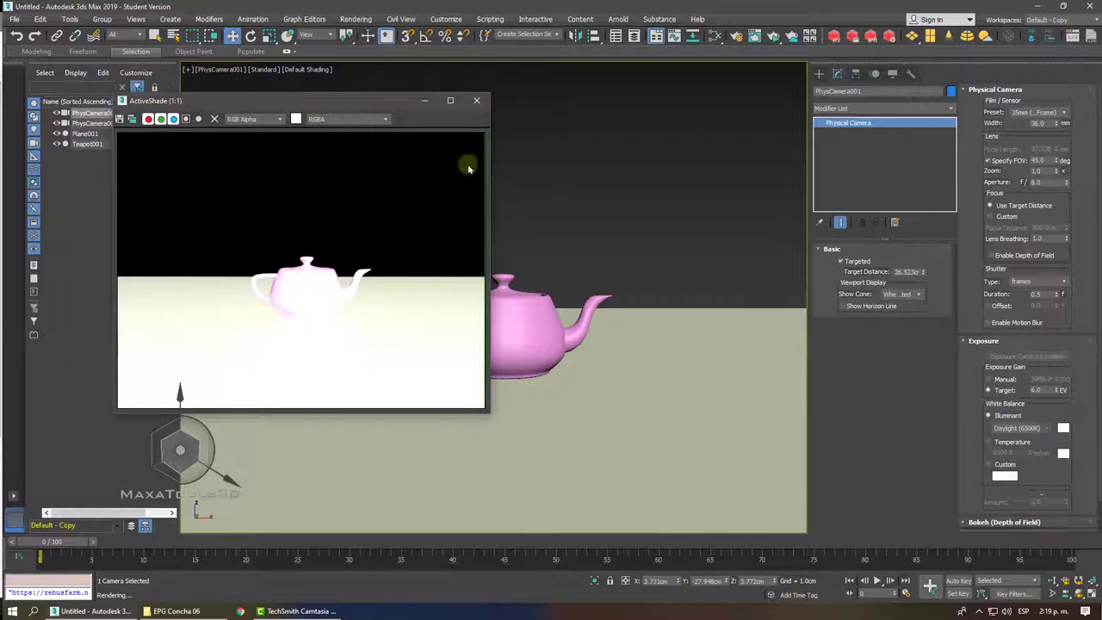
# Try a Target EV of 8, return it to 6 EV, and close ActiveShade.
pyautogui.moveTo(1058, 387); pyautogui.dragTo(1056, 387)
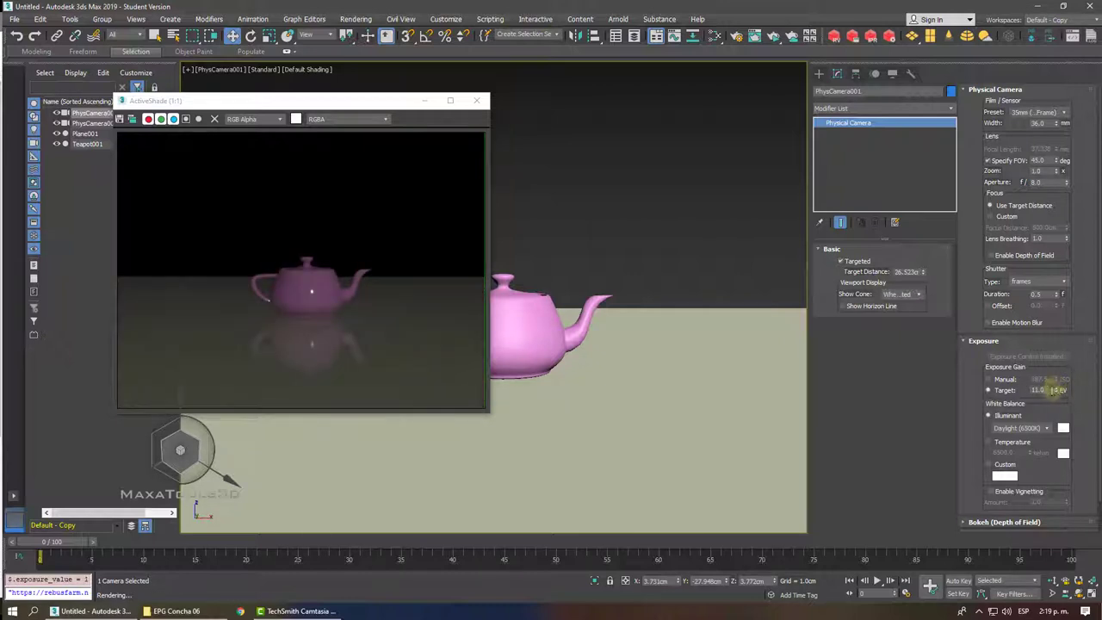
pyautogui.write('8')
pyautogui.press('Return')
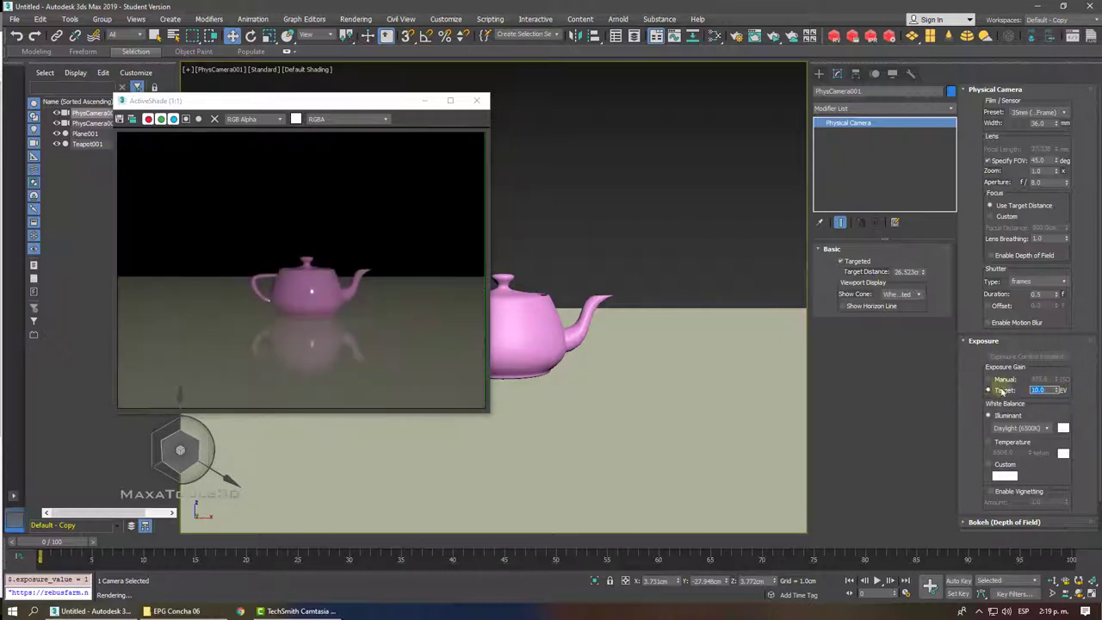
pyautogui.write('6')
pyautogui.press('Return')
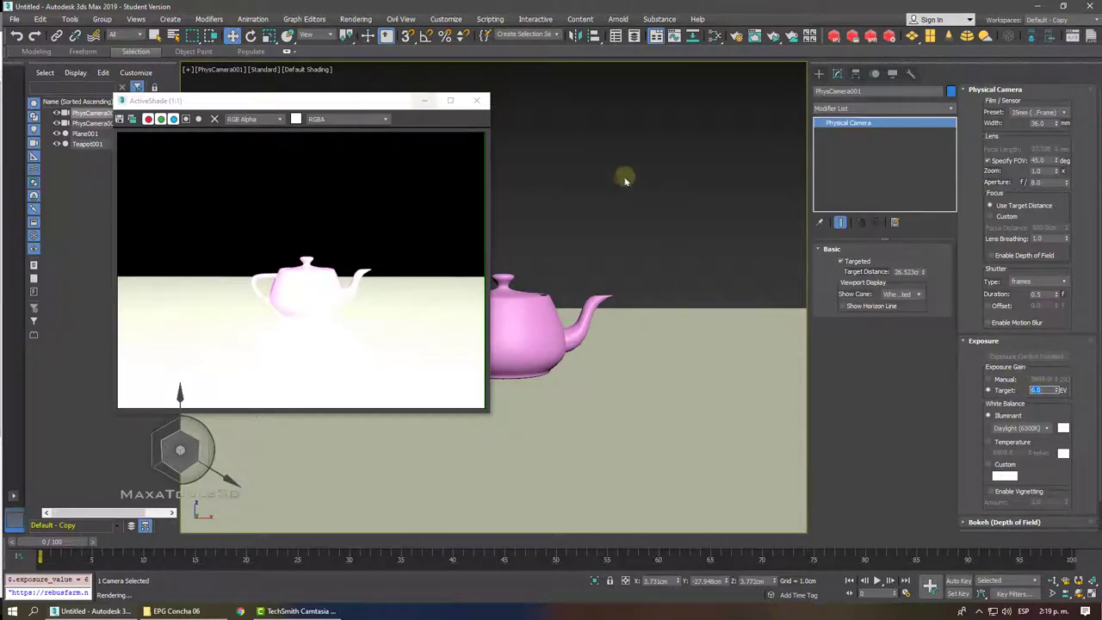
pyautogui.click(476, 100)
# Switch to the Front view and pick Arnold Light from the Arnold light types.
pyautogui.press('f')
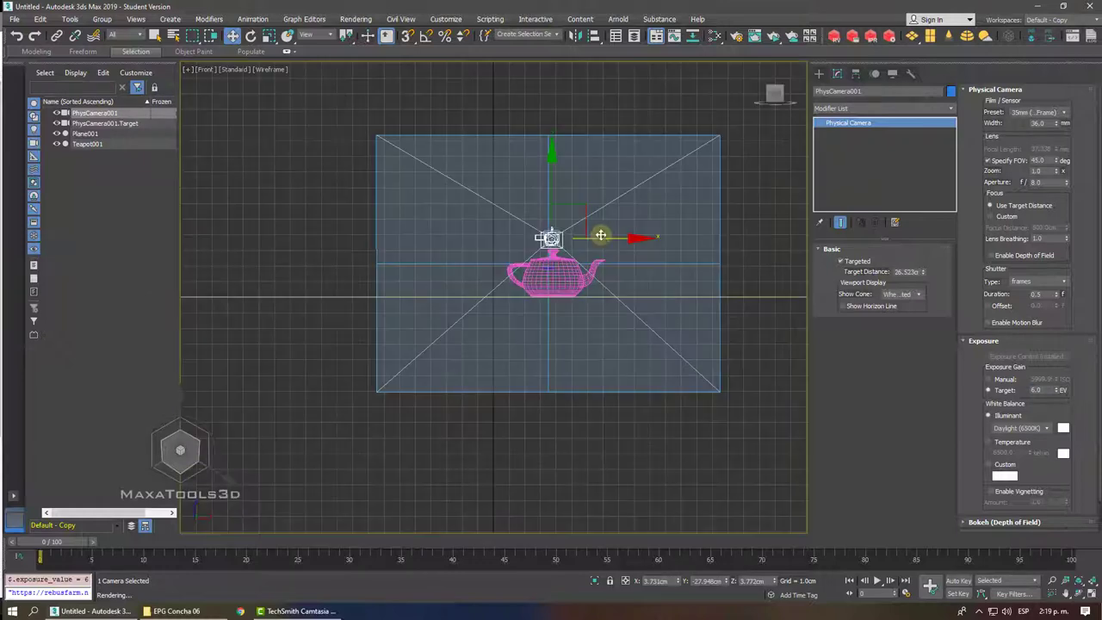
pyautogui.scroll(-3, 594, 234)
pyautogui.click(820, 74)
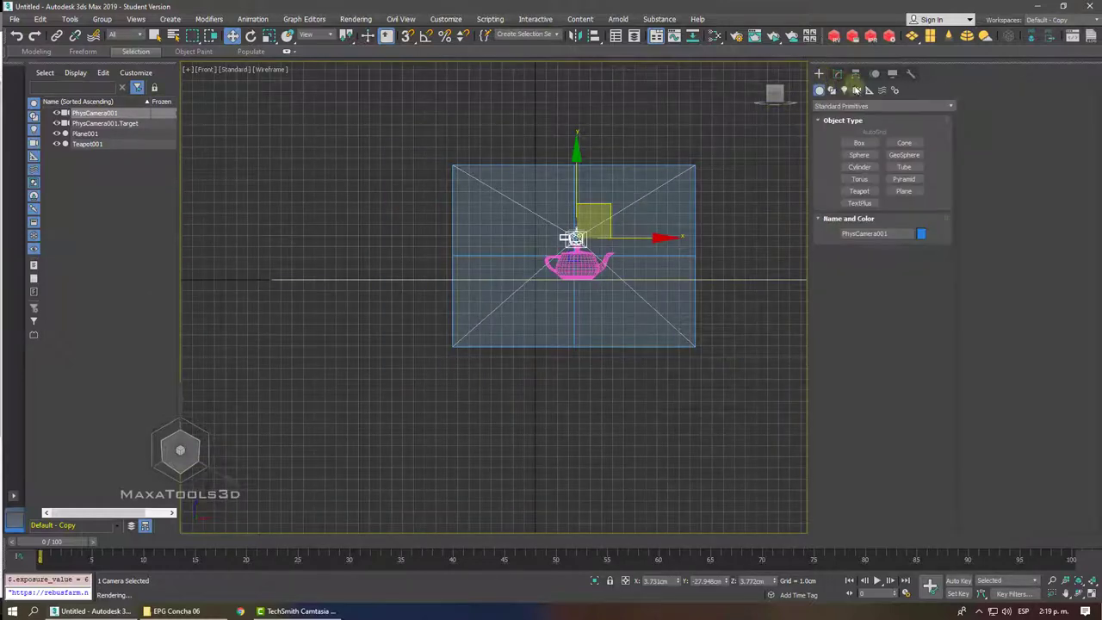
pyautogui.click(844, 90)
pyautogui.click(860, 144)
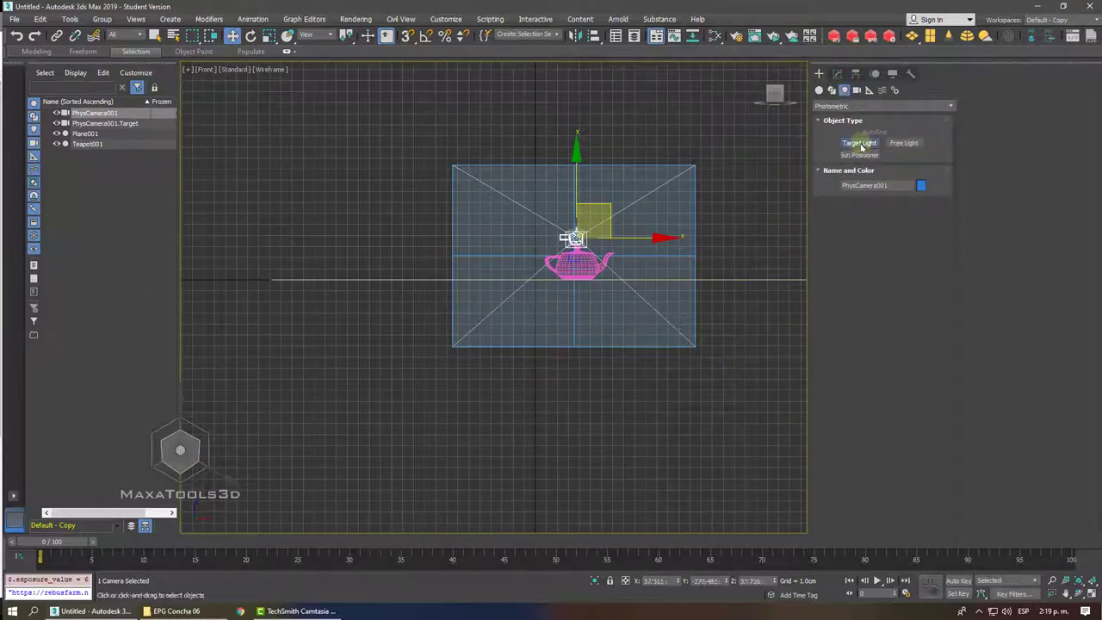
pyautogui.click(848, 106)
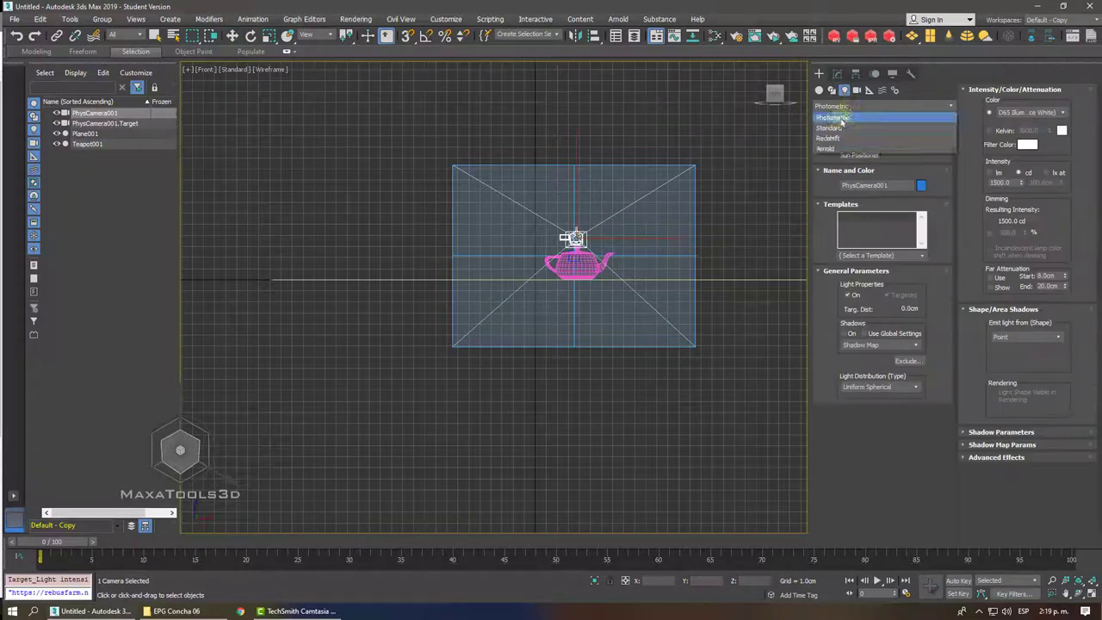
pyautogui.click(828, 149)
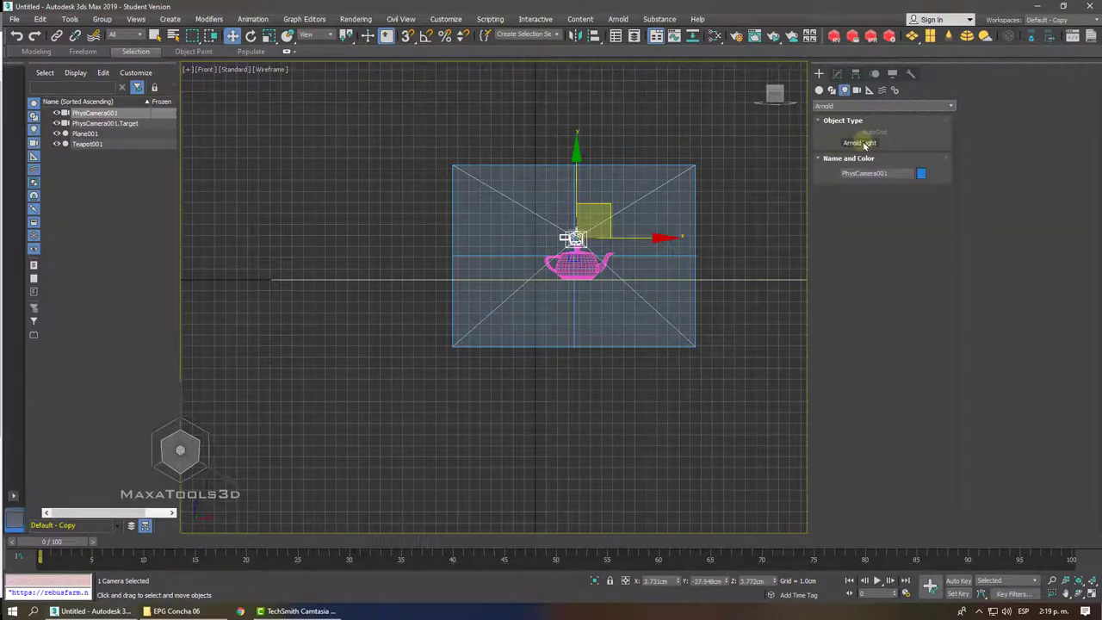
pyautogui.click(860, 142)
pyautogui.press('z')
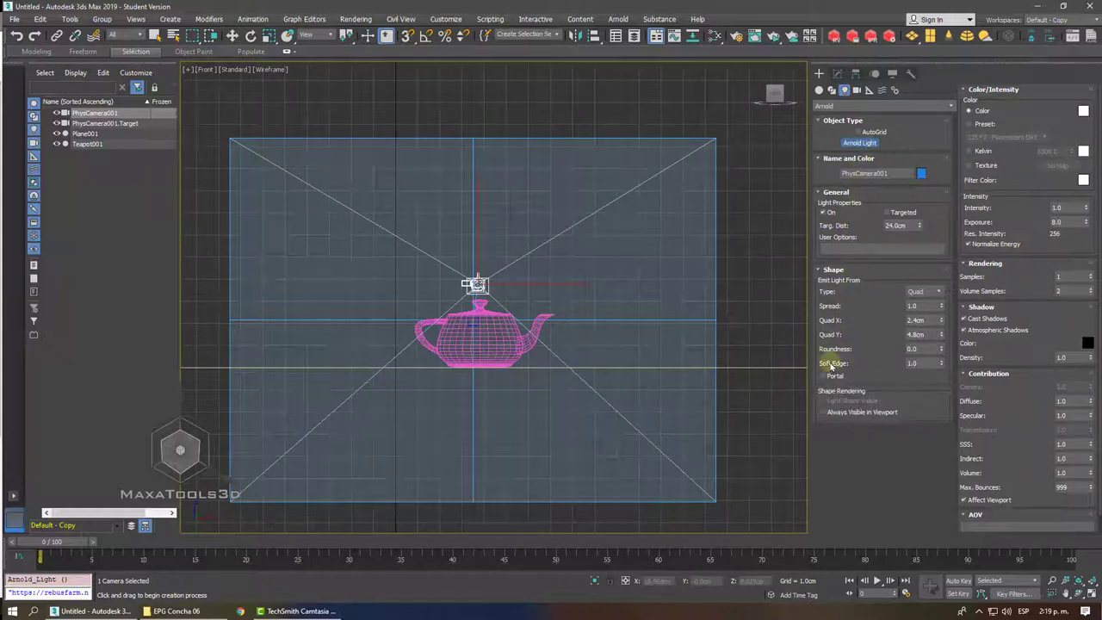
# Draw an Arnold light above the teapot and set its shape type to Spot.
pyautogui.moveTo(612, 118); pyautogui.dragTo(480, 344)
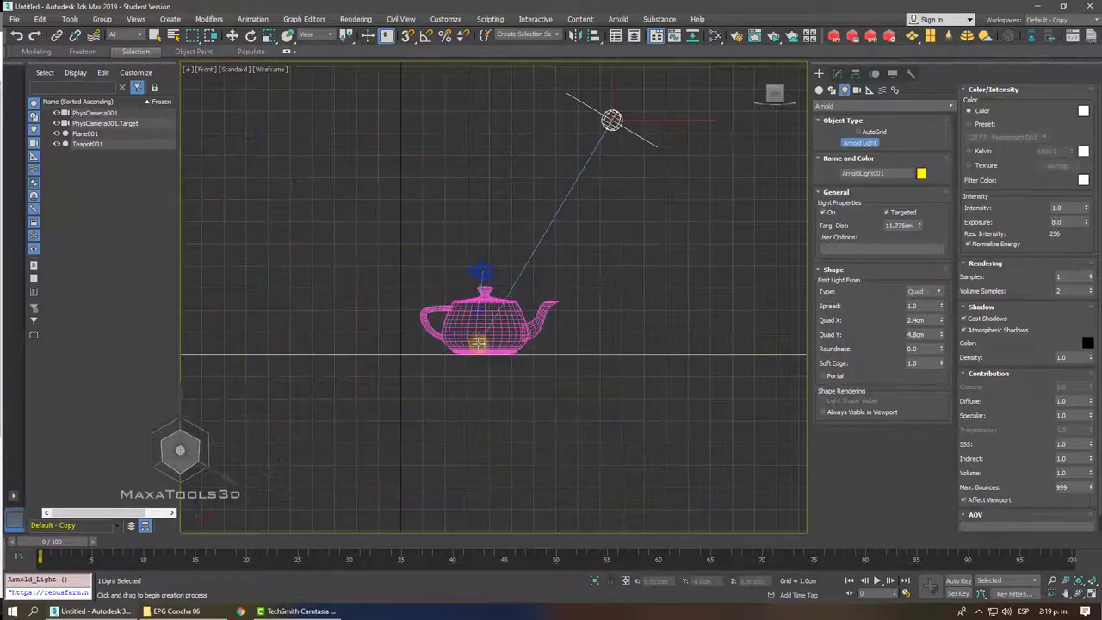
pyautogui.press('w')
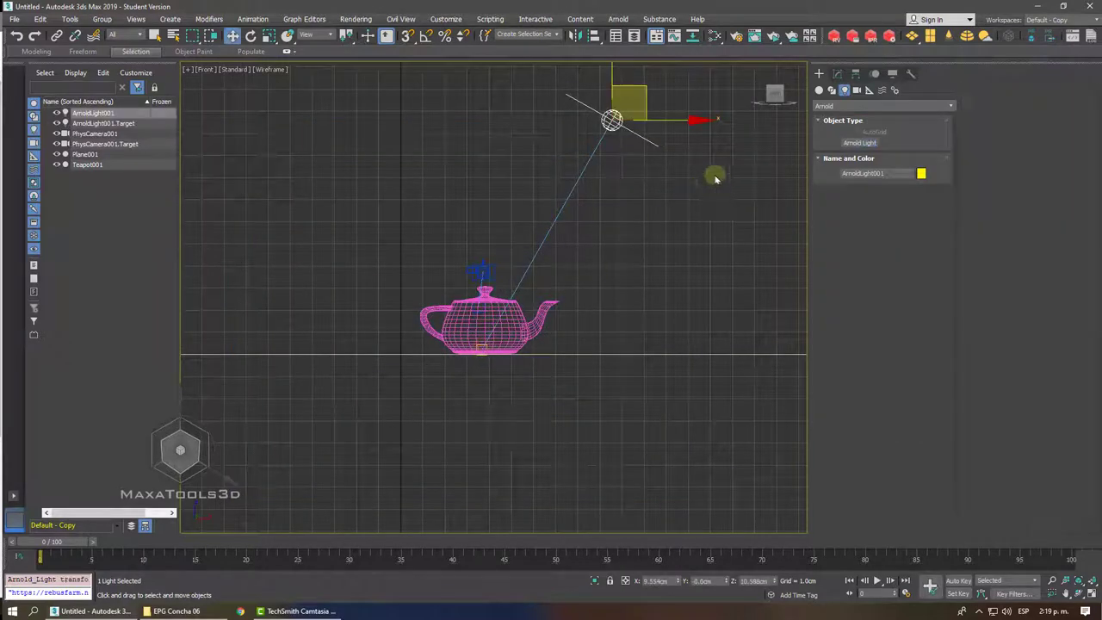
pyautogui.click(837, 73)
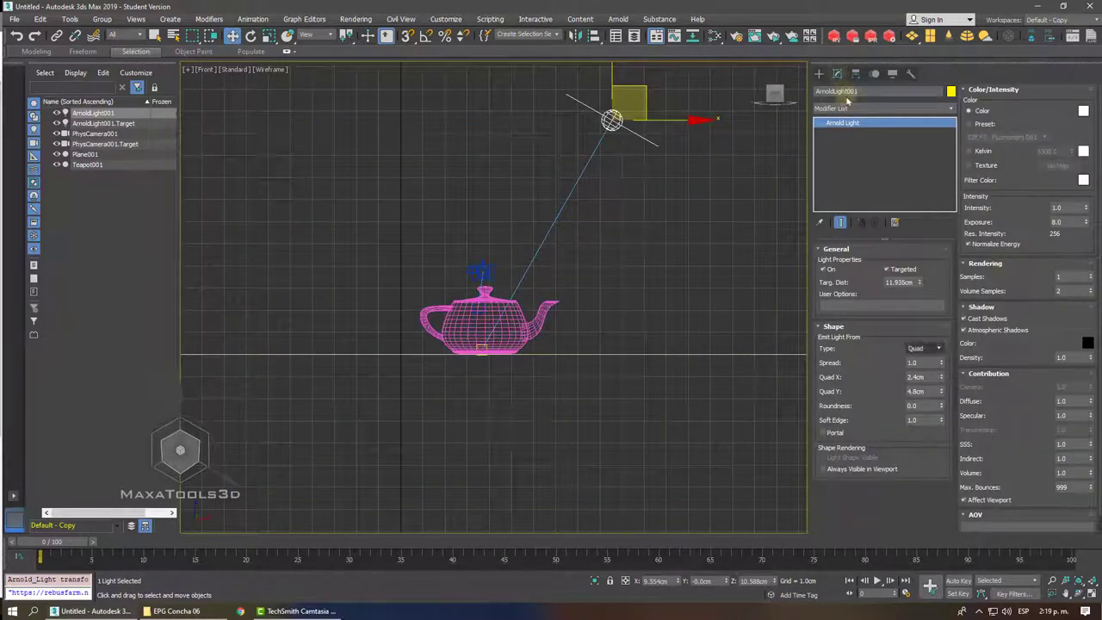
pyautogui.click(923, 348)
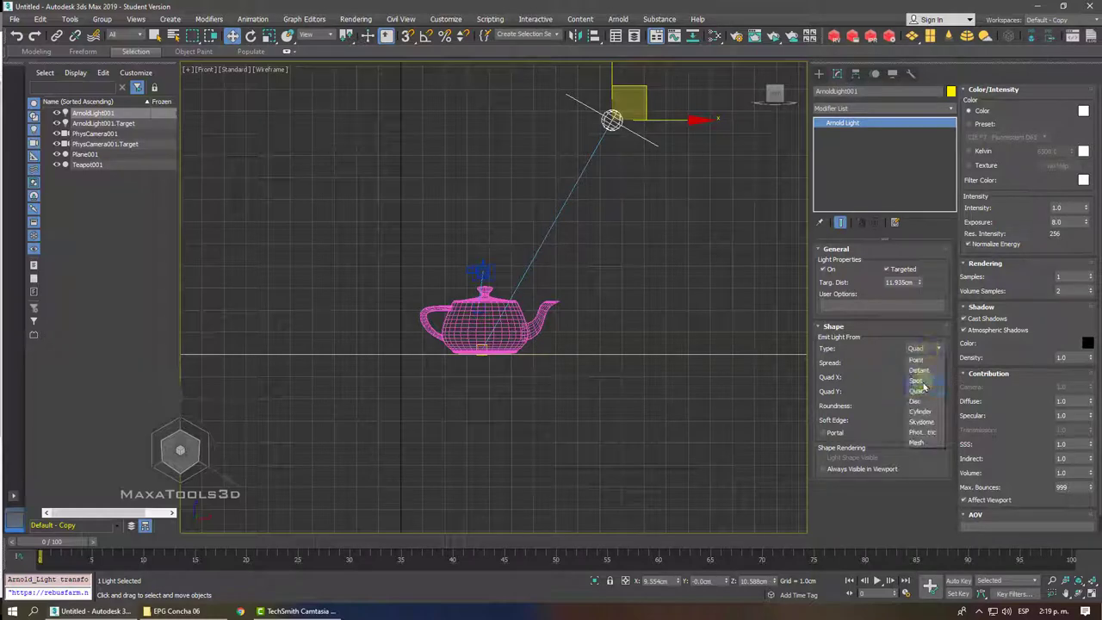
pyautogui.click(917, 381)
# Move the spotlight higher and farther out, keeping its shape type as Spot.
pyautogui.press('p')
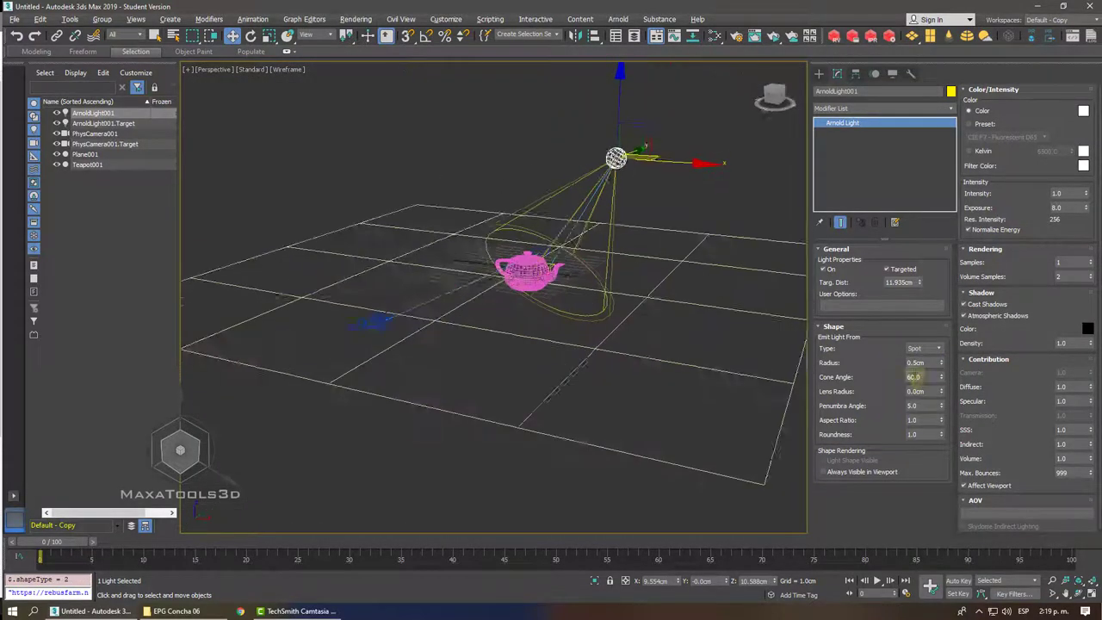
pyautogui.moveTo(680, 153); pyautogui.dragTo(755, 82)
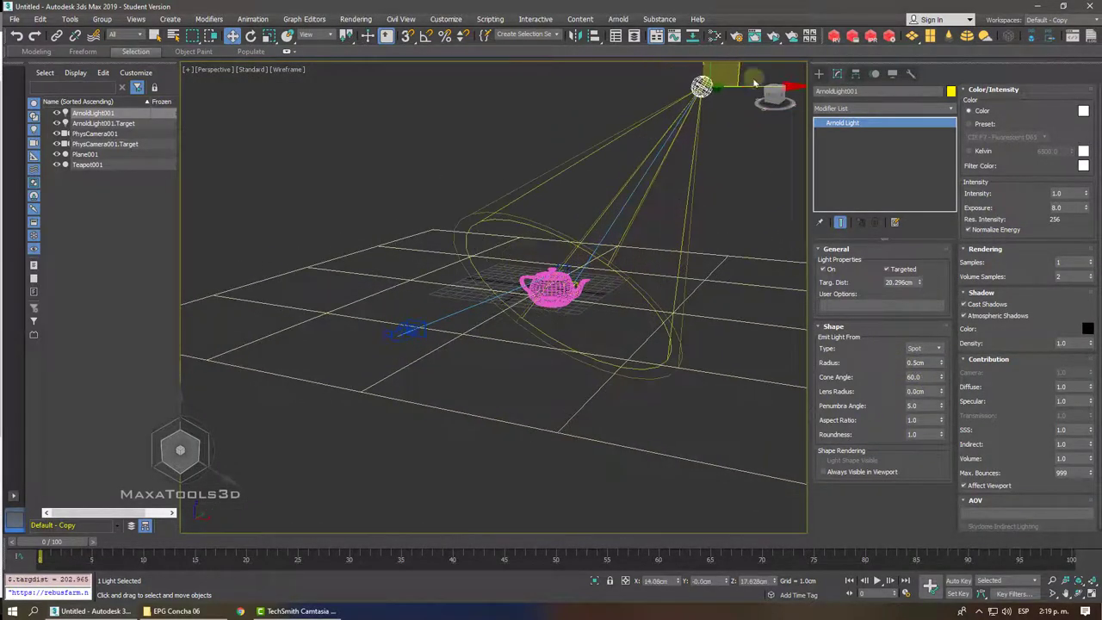
pyautogui.click(932, 349)
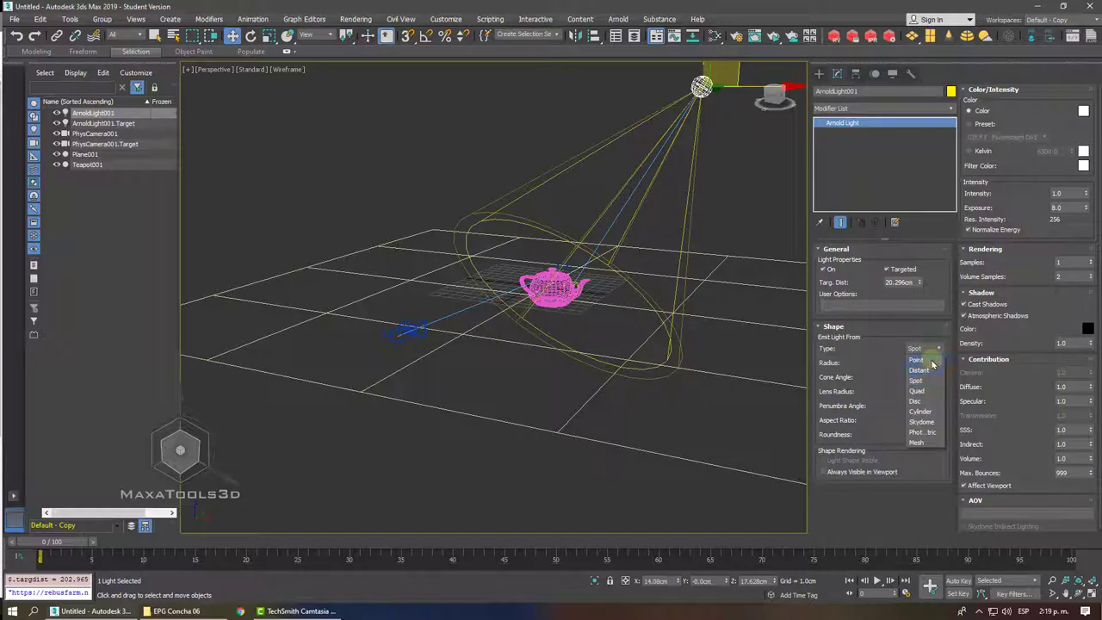
pyautogui.click(933, 360)
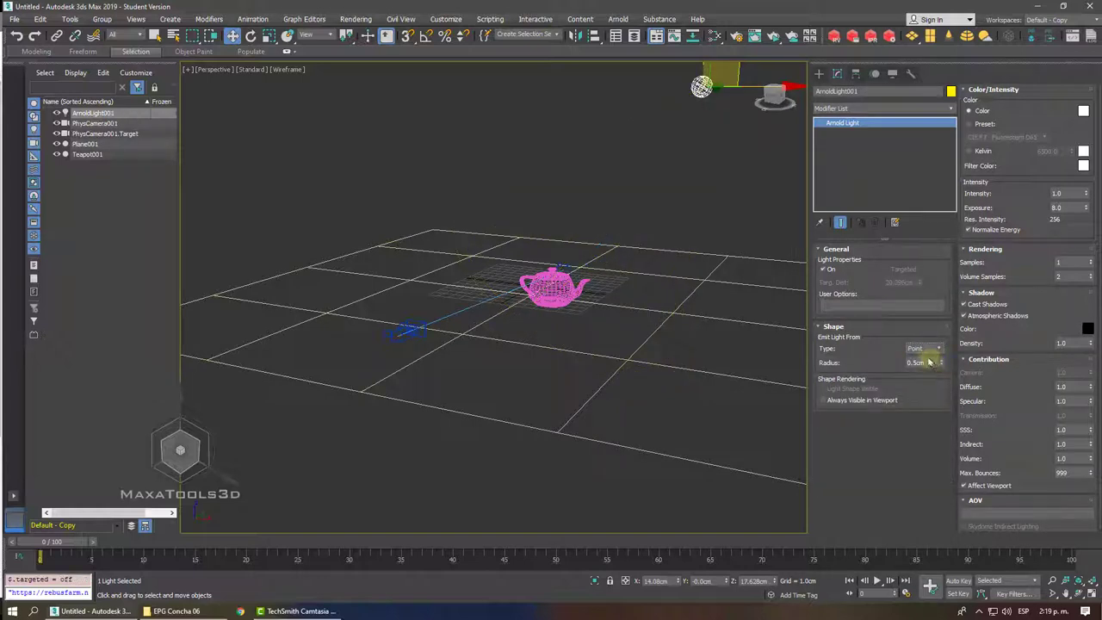
pyautogui.click(916, 350)
pyautogui.click(918, 372)
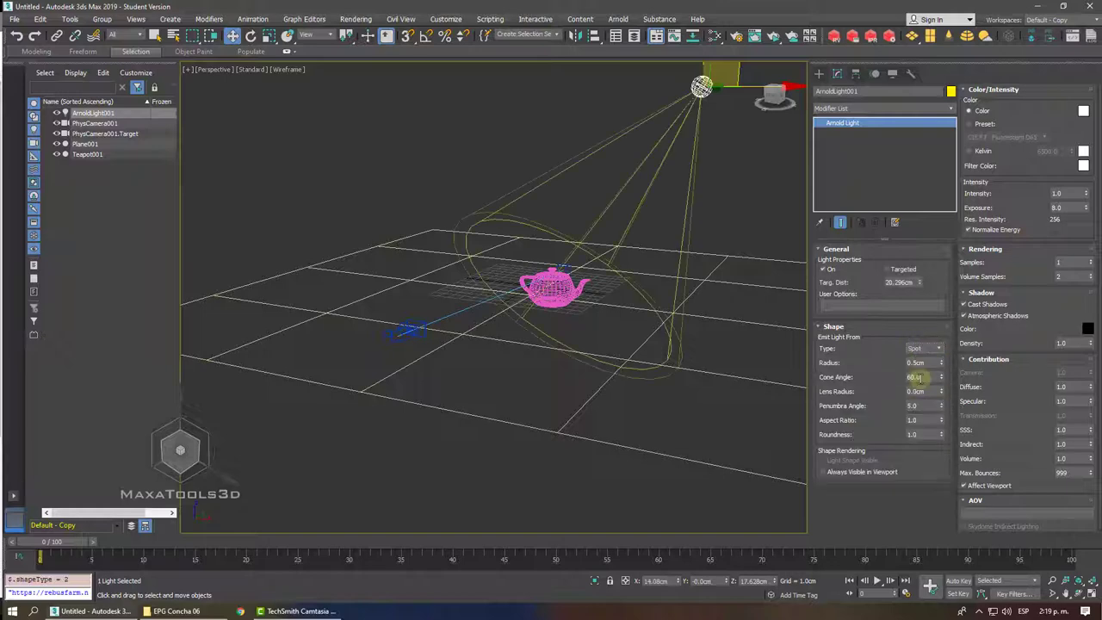
# View through PhysCamera001 and widen the spotlight's penumbra angle to 21.477.
pyautogui.keyDown('alt'); pyautogui.moveTo(517, 301); pyautogui.dragTo(552, 274, button='middle'); pyautogui.keyUp('alt')
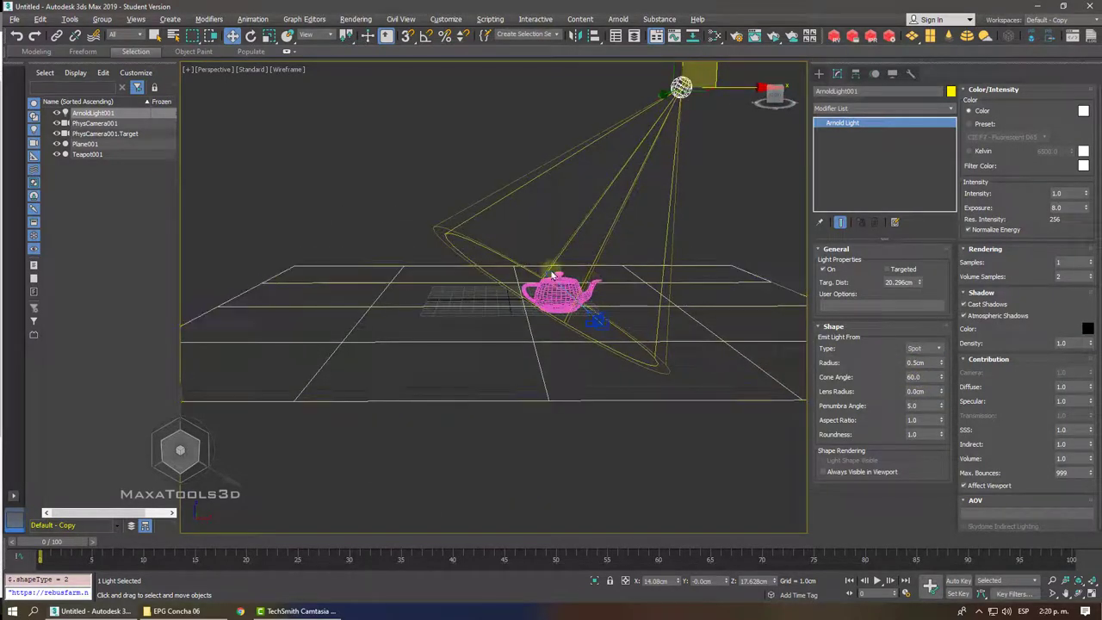
pyautogui.rightClick(552, 274)
pyautogui.press('Escape')
pyautogui.press('c')
pyautogui.press('F3')
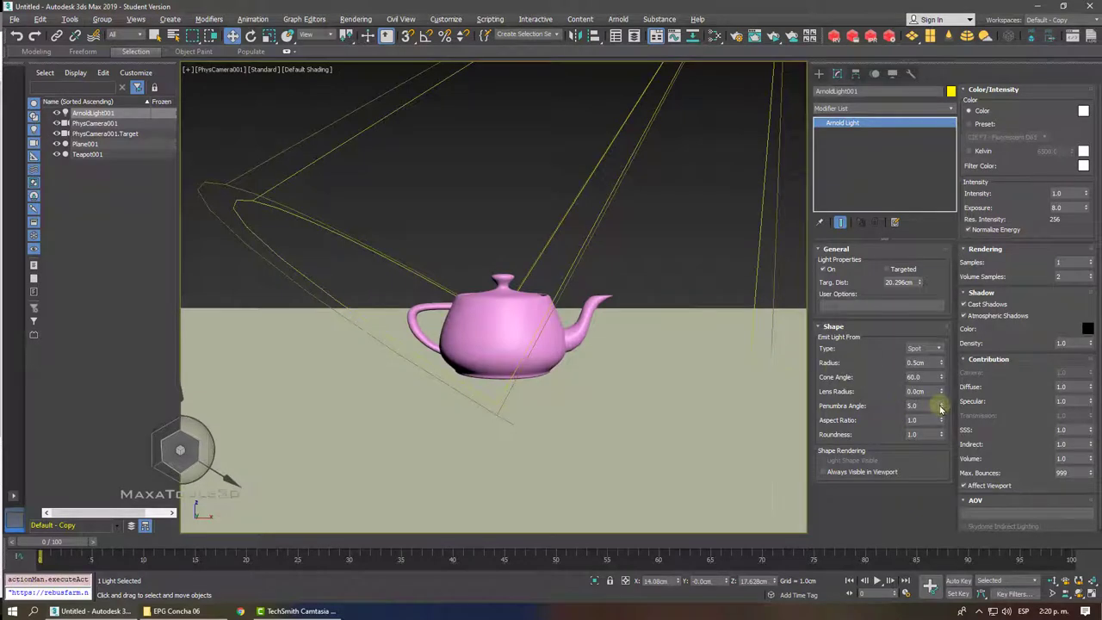
pyautogui.moveTo(941, 409); pyautogui.dragTo(907, 311)
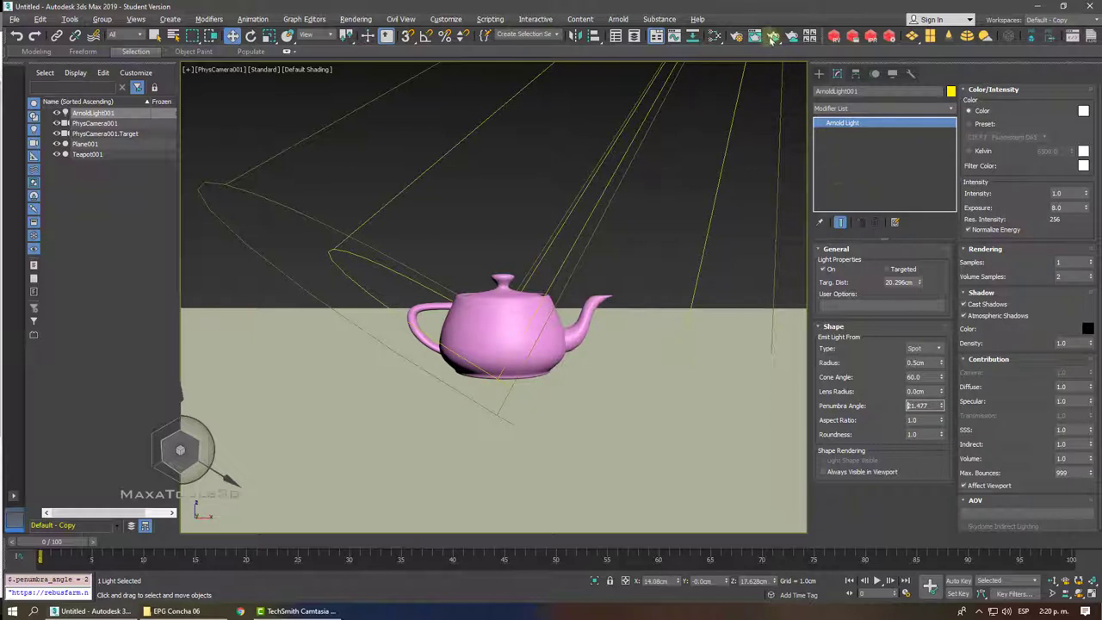
# Start an ActiveShade preview and set the light intensity to 10.
pyautogui.click(772, 36)
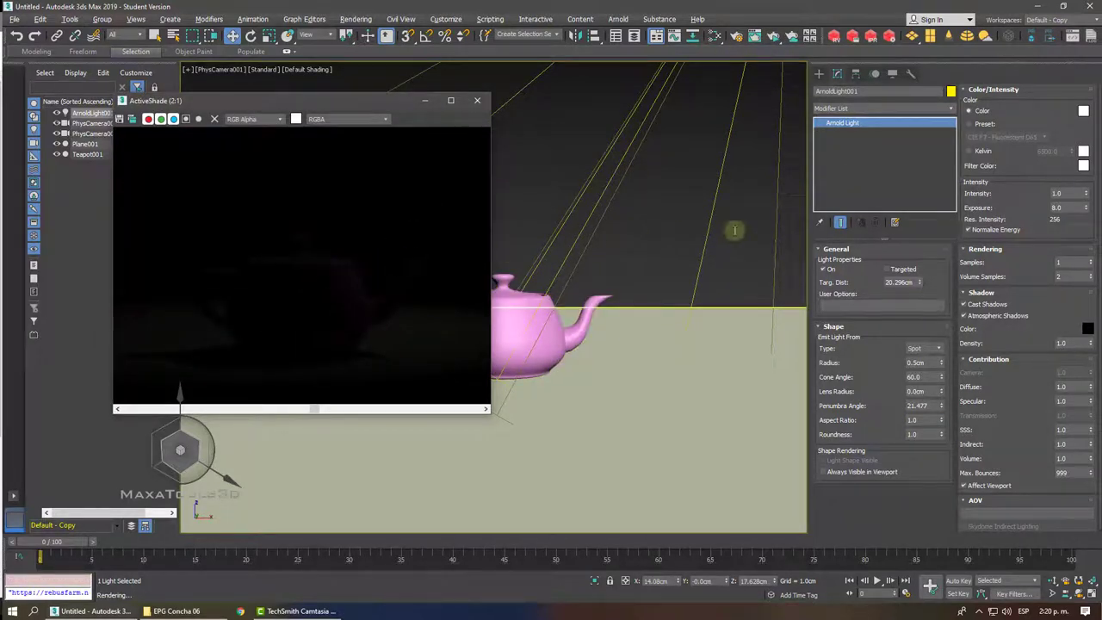
pyautogui.click(1003, 200)
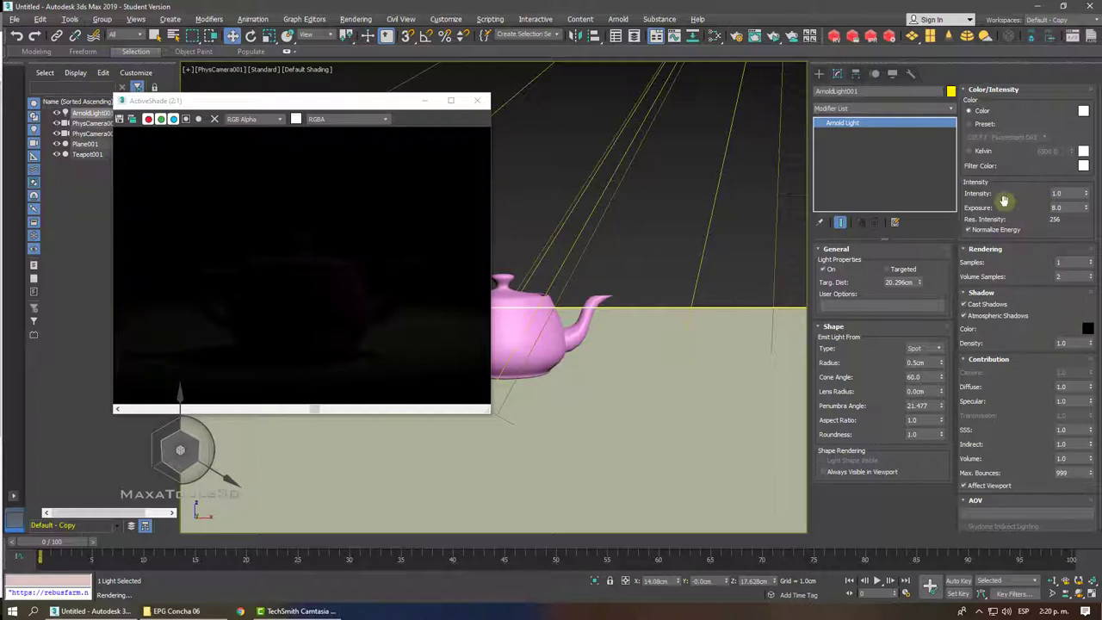
pyautogui.doubleClick(1070, 194)
pyautogui.moveTo(1007, 207)
pyautogui.write('10')
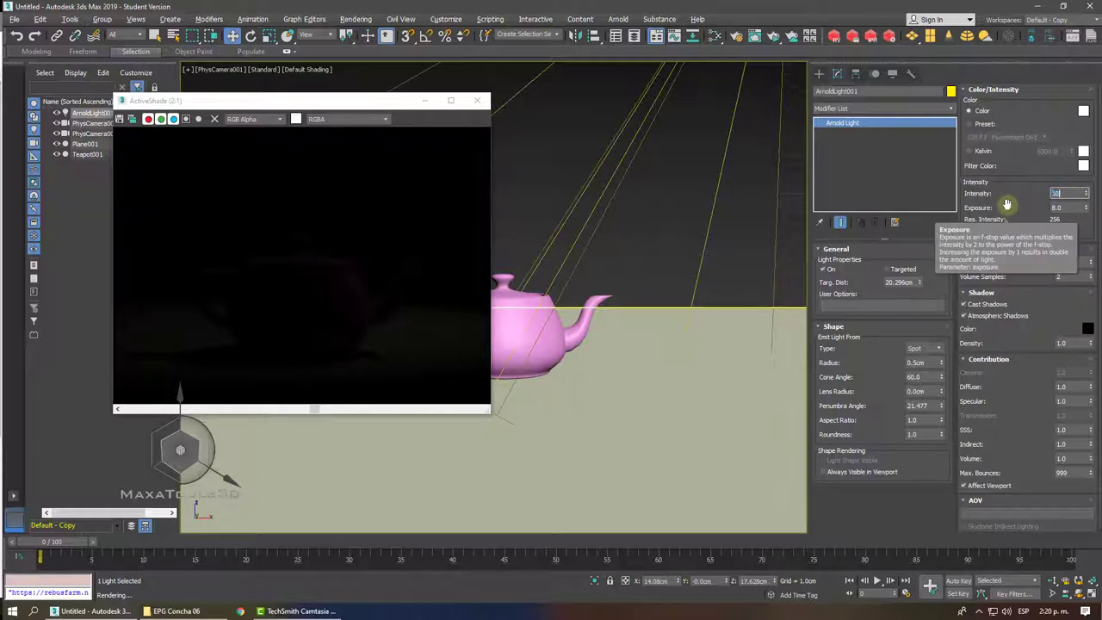
pyautogui.press('Return')
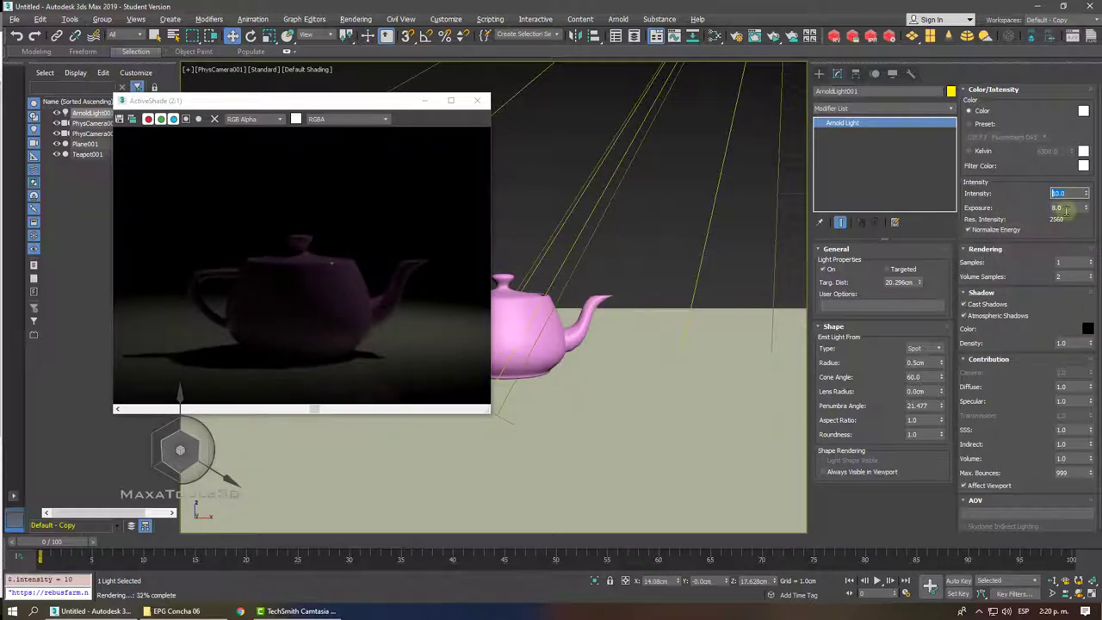
# Select the physical camera, set its exposure target to 3 EV, and close ActiveShade.
pyautogui.click(222, 69)
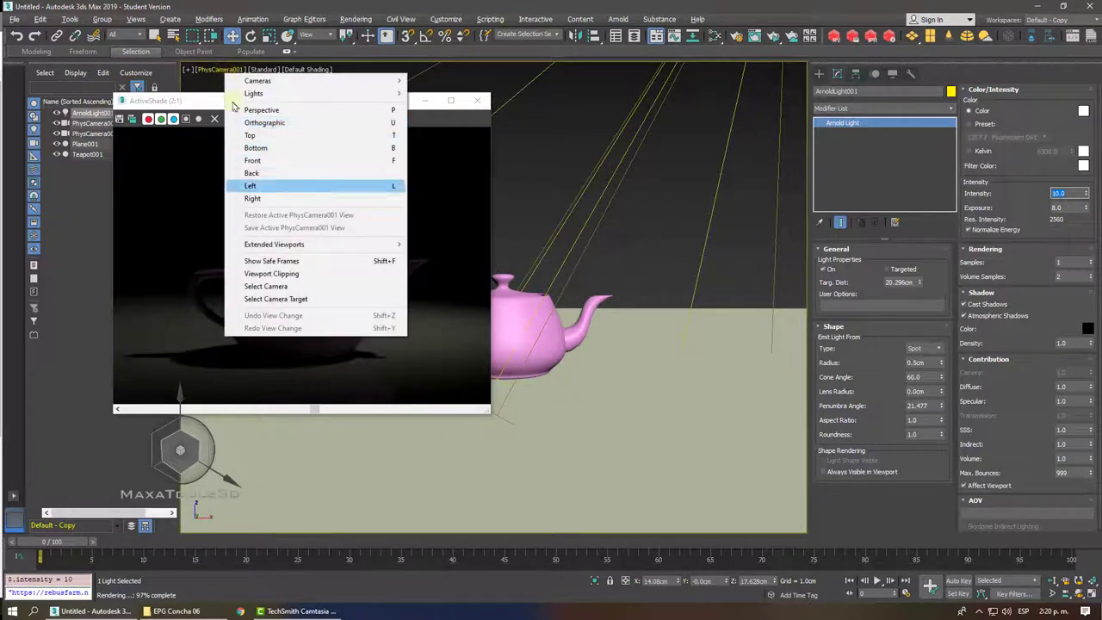
pyautogui.click(267, 286)
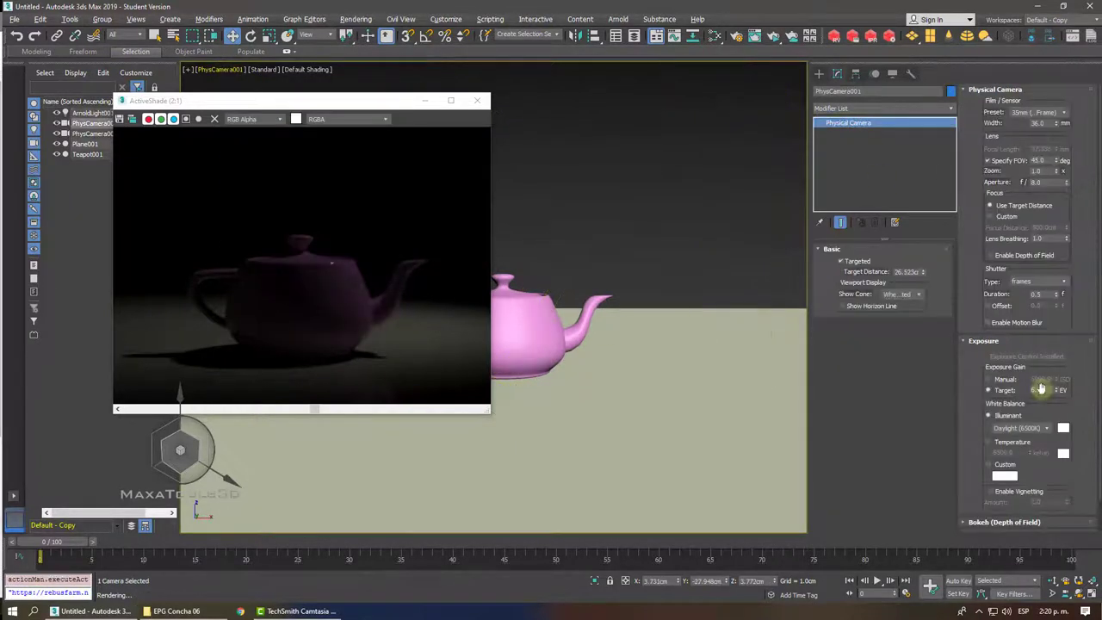
pyautogui.doubleClick(1040, 389)
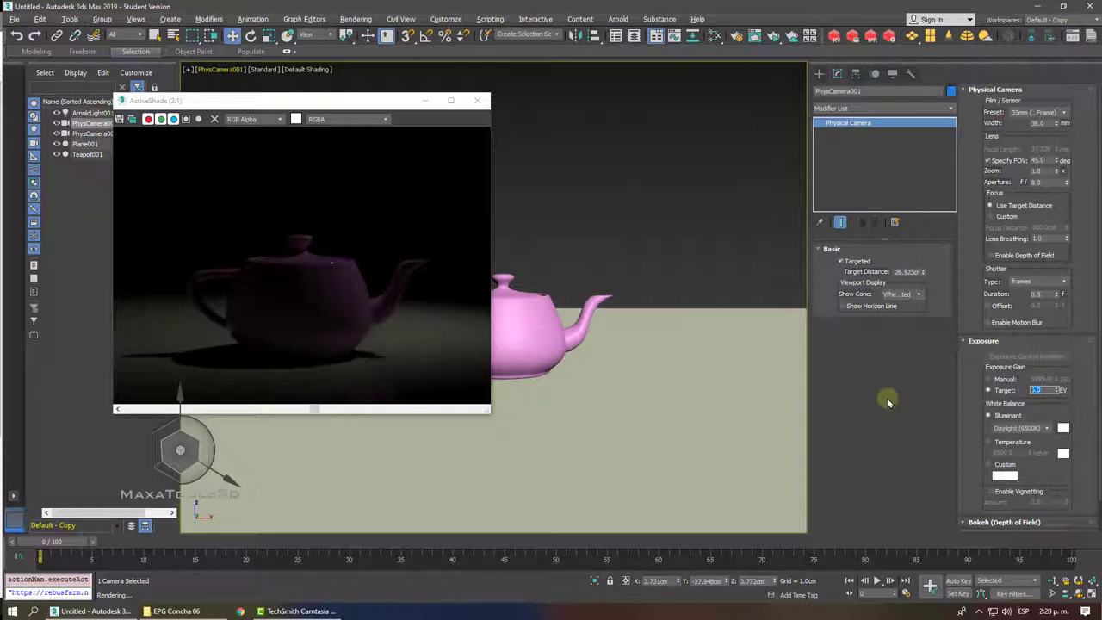
pyautogui.write('3')
pyautogui.press('Return')
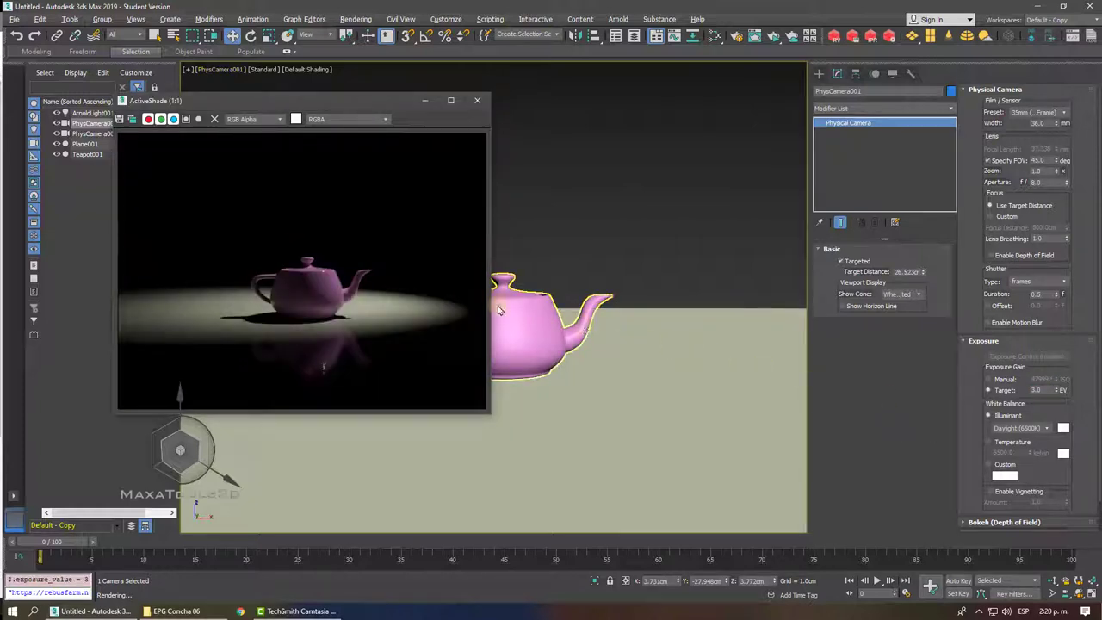
pyautogui.click(477, 100)
pyautogui.rightClick(549, 196)
# Add Edit Poly to the teapot and detach the lid element as a separate object.
pyautogui.click(581, 213)
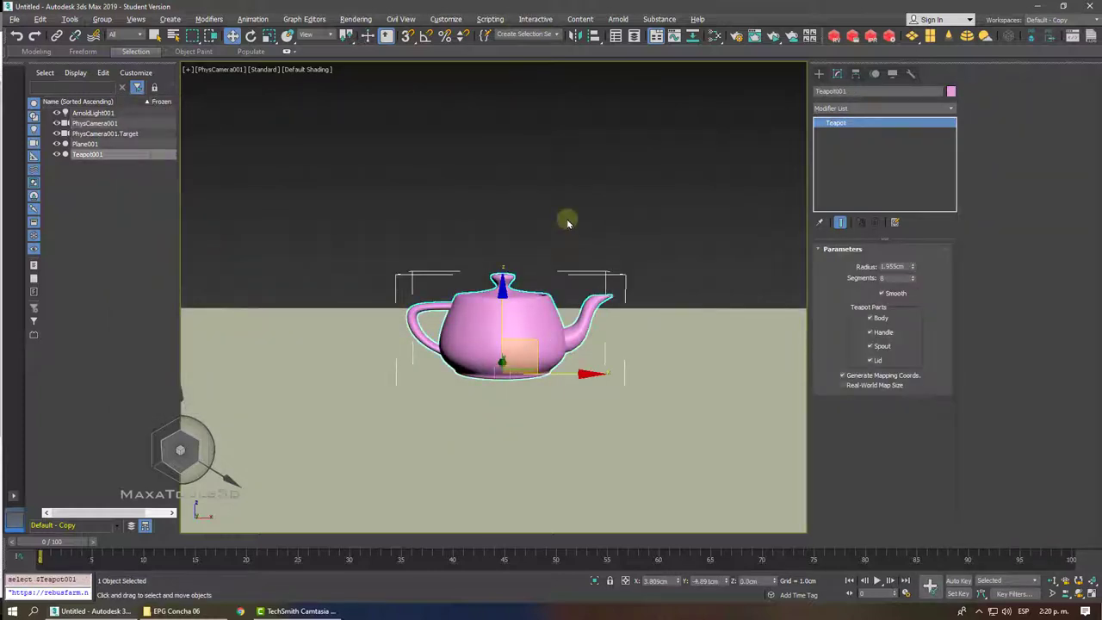
pyautogui.click(844, 108)
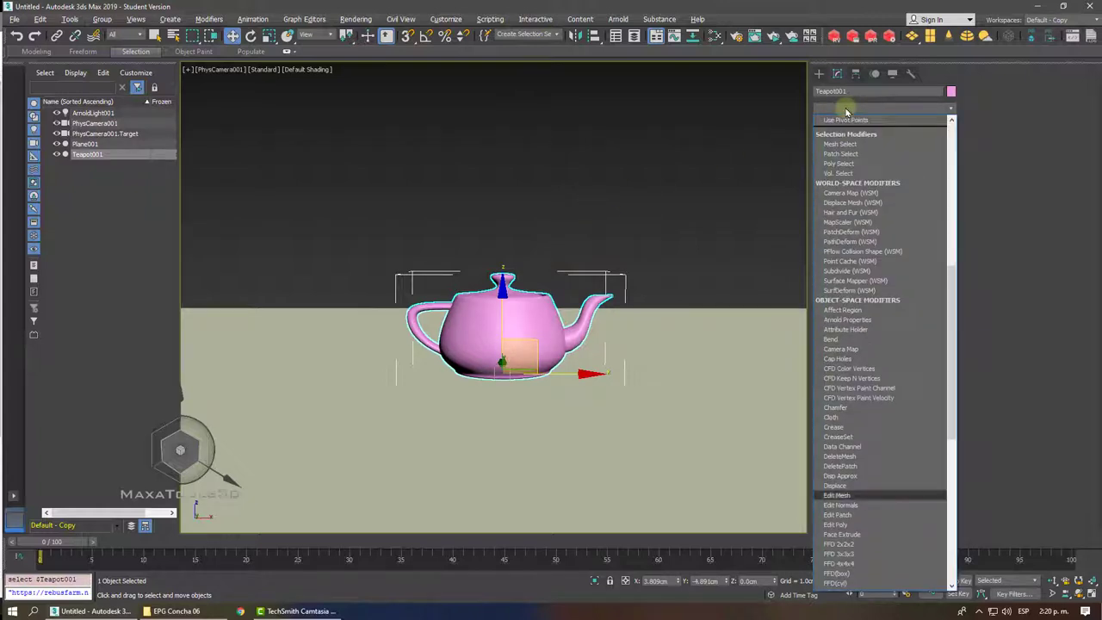
pyautogui.click(861, 143)
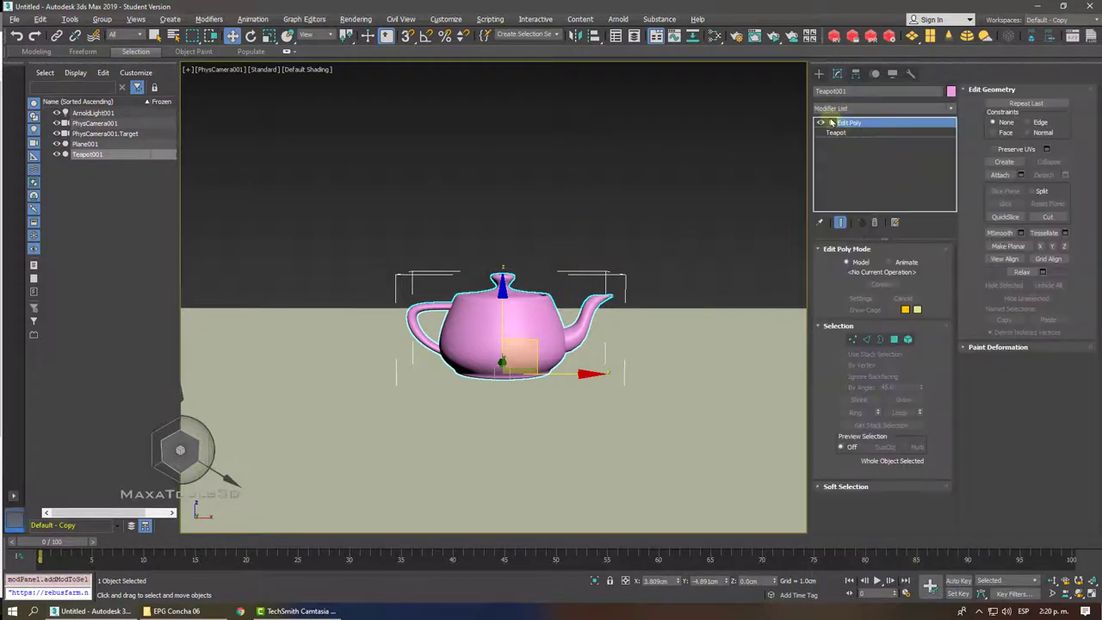
pyautogui.click(831, 124)
pyautogui.click(854, 171)
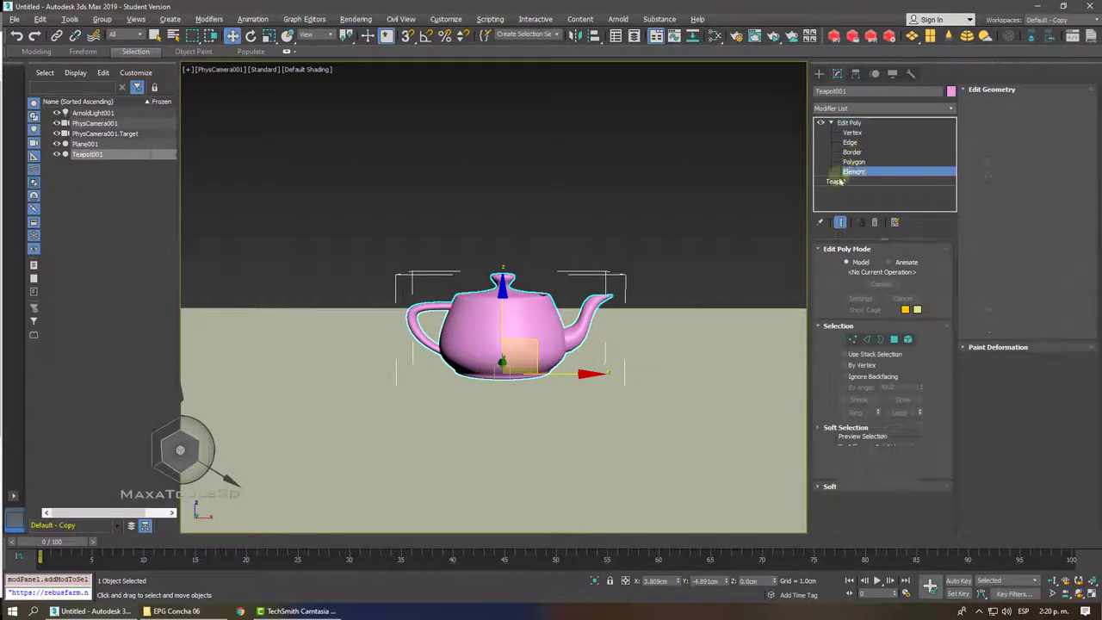
pyautogui.click(503, 292)
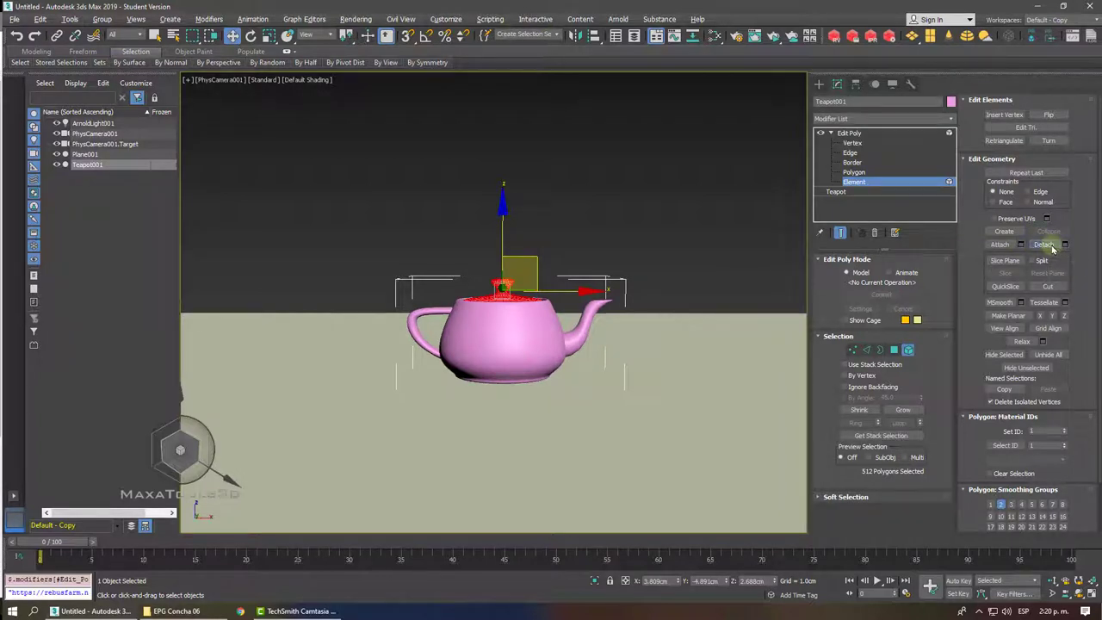
pyautogui.click(1044, 246)
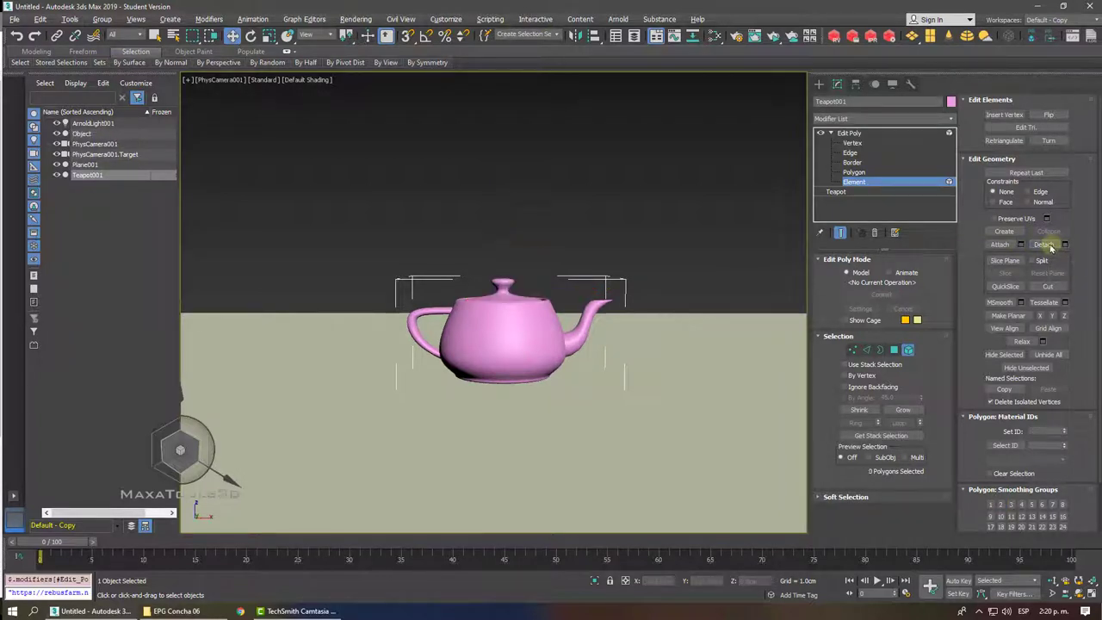
pyautogui.click(850, 133)
pyautogui.click(522, 234)
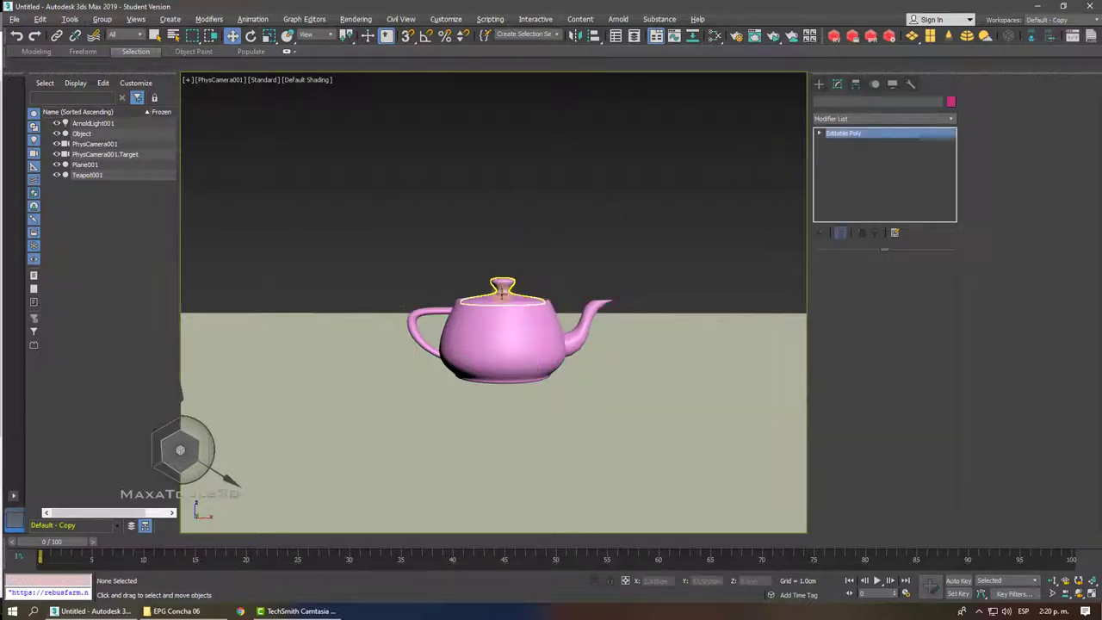
# With Affect Pivot Only, move the lid's pivot to its rim by the handle.
pyautogui.click(502, 293)
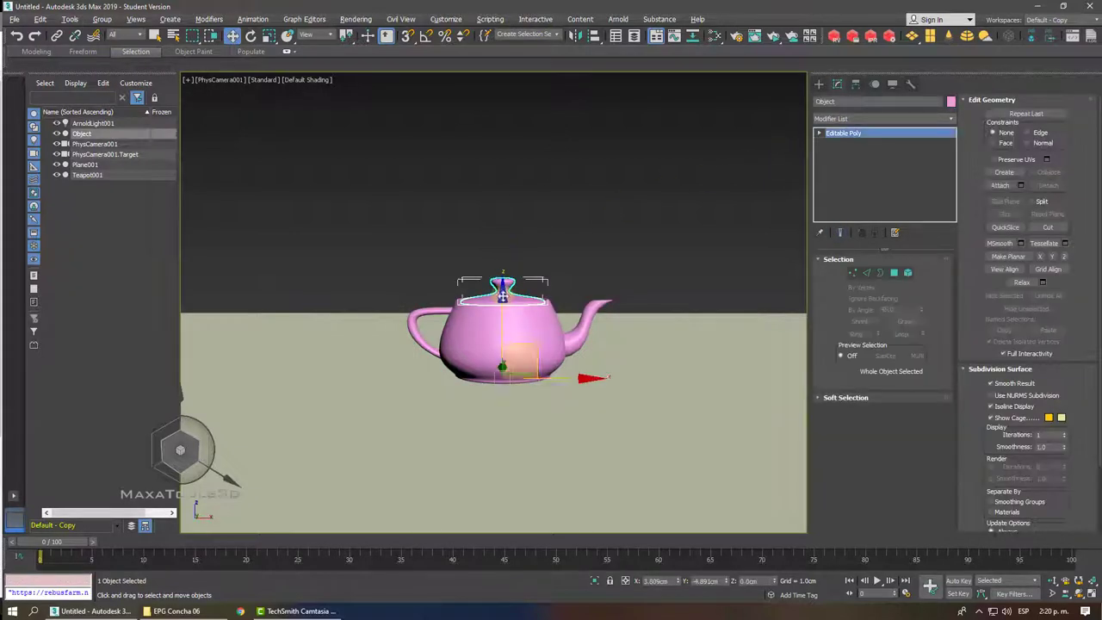
pyautogui.click(855, 84)
pyautogui.click(882, 163)
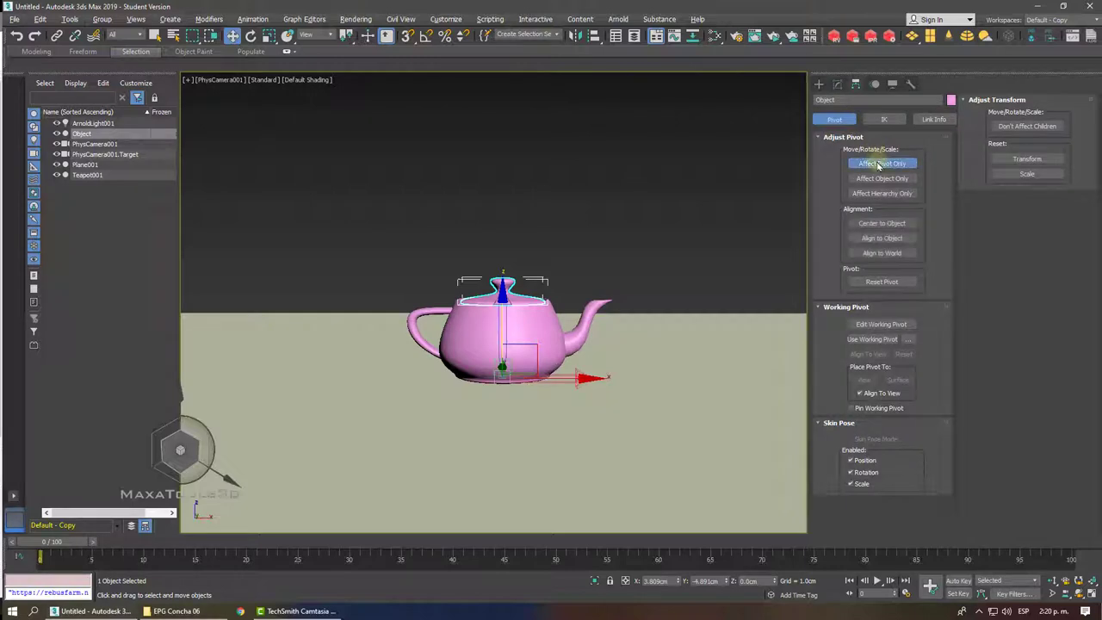
pyautogui.moveTo(523, 354); pyautogui.dragTo(480, 286)
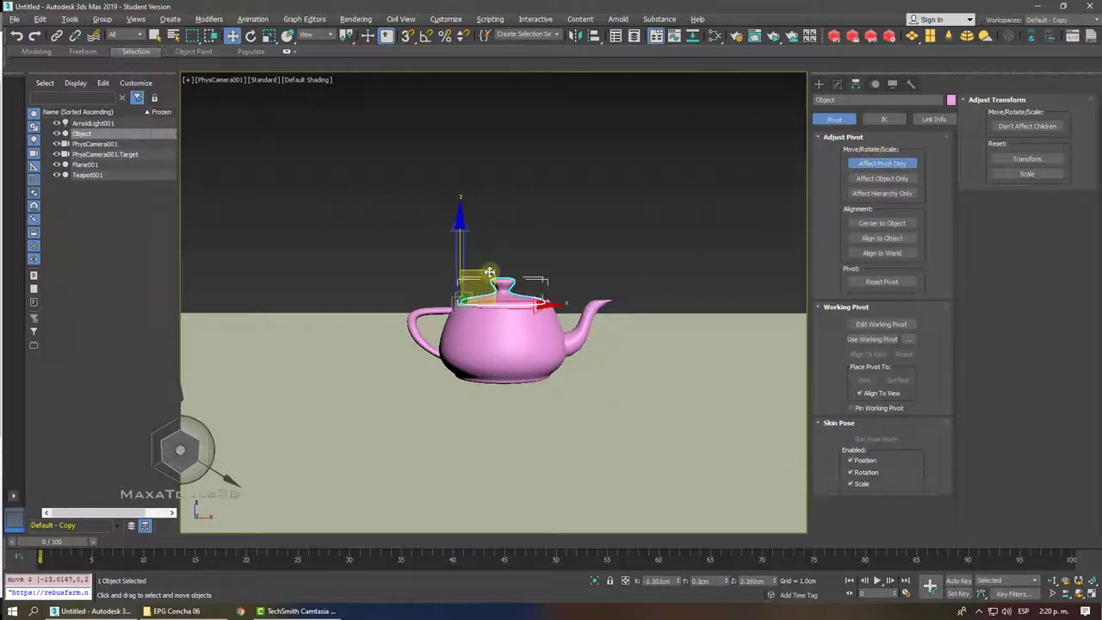
pyautogui.press('p')
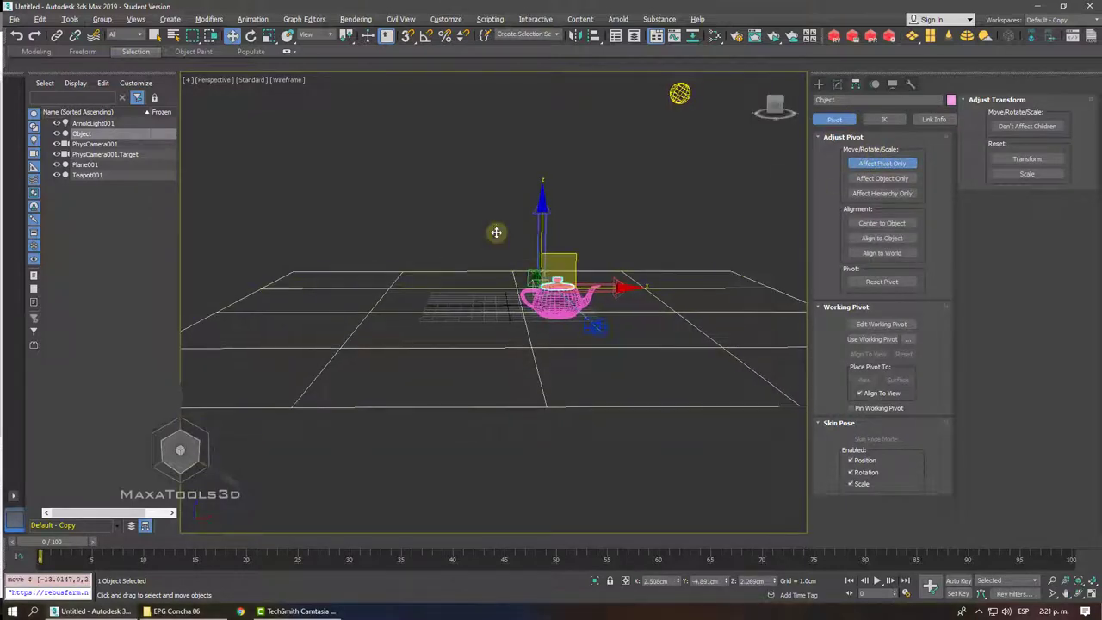
pyautogui.press('F3')
pyautogui.press('F3')
pyautogui.keyDown('alt'); pyautogui.moveTo(496, 232); pyautogui.dragTo(495, 233, button='middle'); pyautogui.keyUp('alt')
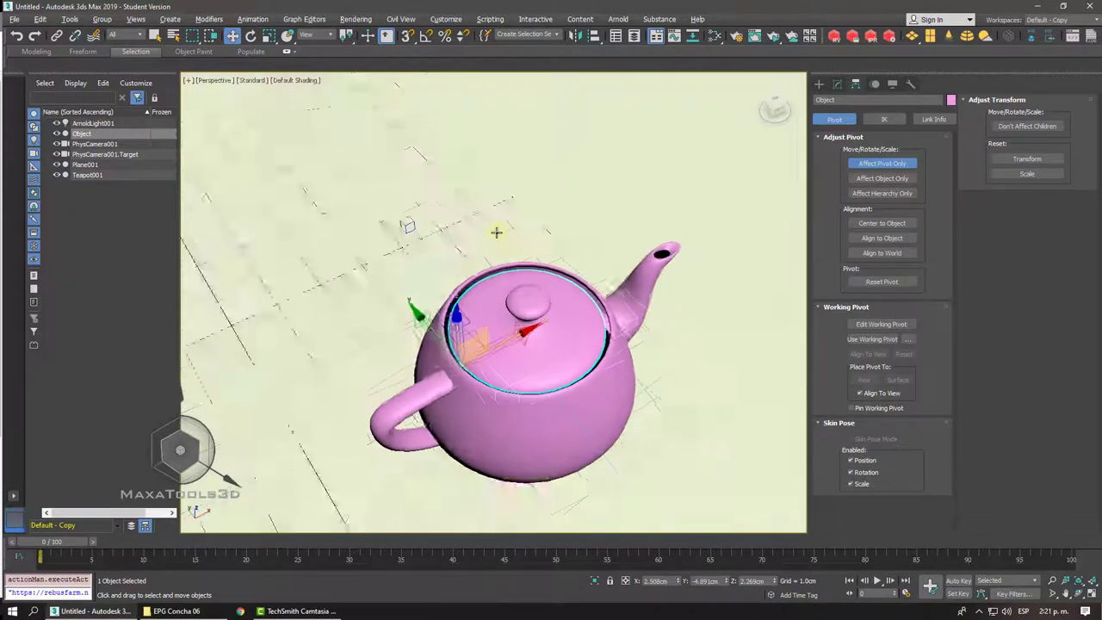
pyautogui.scroll(-3, 496, 233)
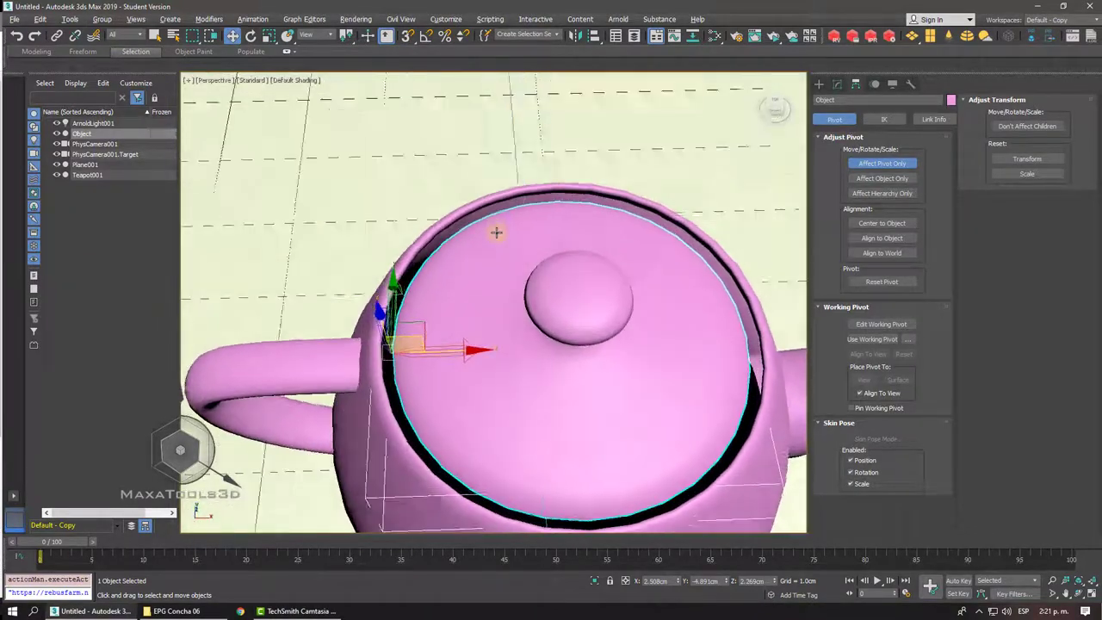
pyautogui.keyDown('alt'); pyautogui.moveTo(494, 229); pyautogui.dragTo(623, 177, button='middle'); pyautogui.keyUp('alt')
# Rotate the lid to test that it swings open around its rim pivot.
pyautogui.click(819, 84)
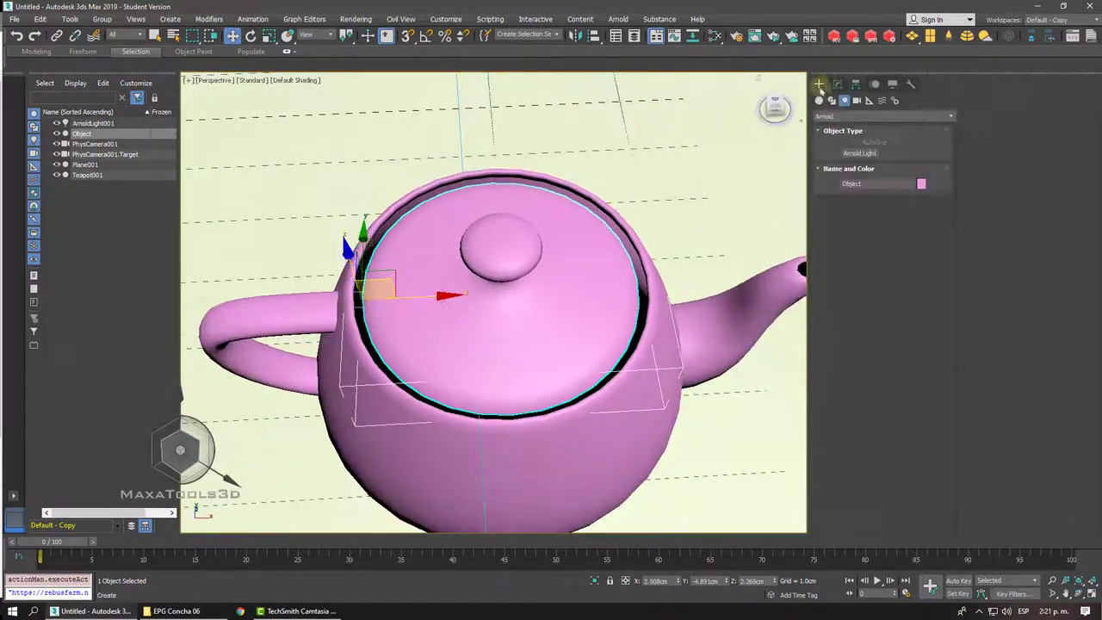
pyautogui.rightClick(484, 239)
pyautogui.click(497, 255)
pyautogui.keyDown('alt'); pyautogui.moveTo(498, 256); pyautogui.dragTo(393, 239, button='middle'); pyautogui.keyUp('alt')
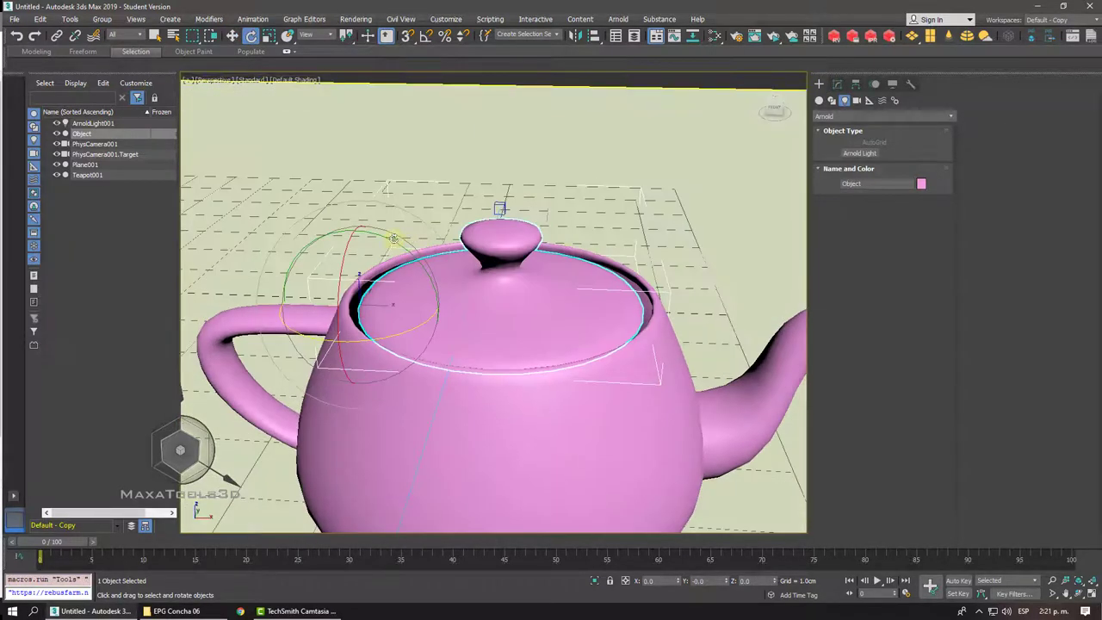
pyautogui.moveTo(393, 239); pyautogui.dragTo(341, 199)
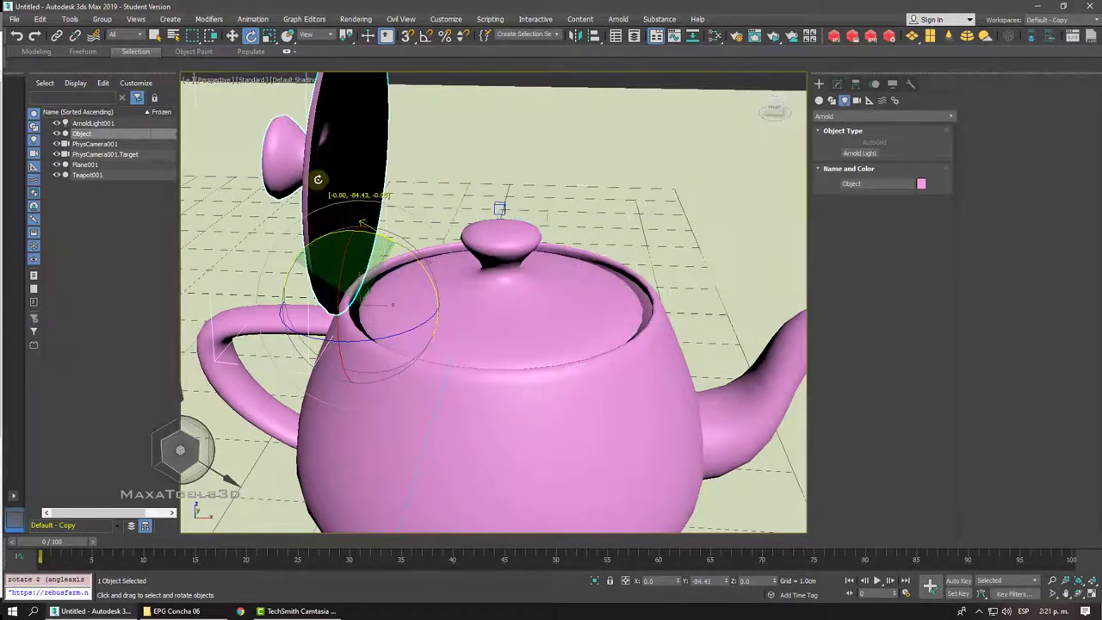
pyautogui.scroll(-3, 505, 305)
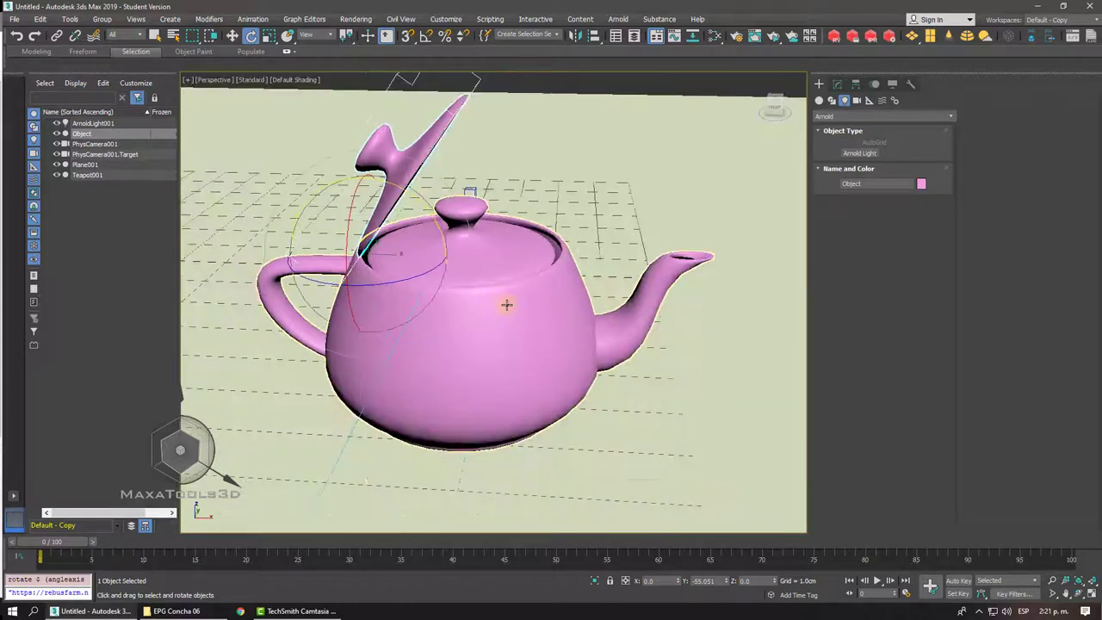
# Delete the teapot's built-in lid element in its Edit Poly modifier.
pyautogui.click(505, 305)
pyautogui.click(834, 84)
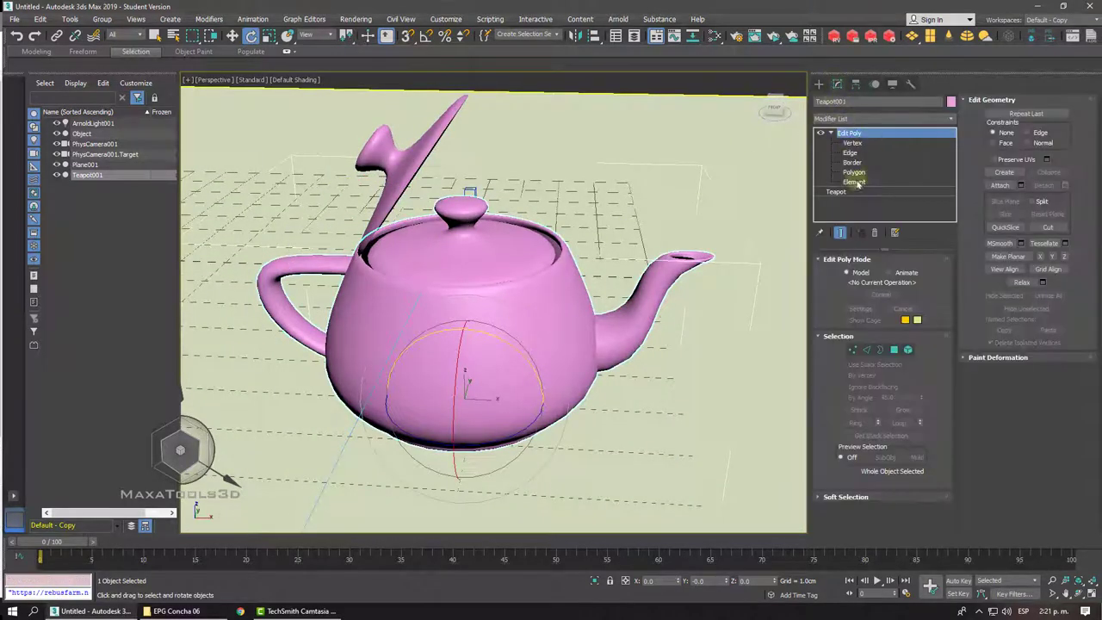
pyautogui.click(855, 182)
pyautogui.click(468, 239)
pyautogui.press('Delete')
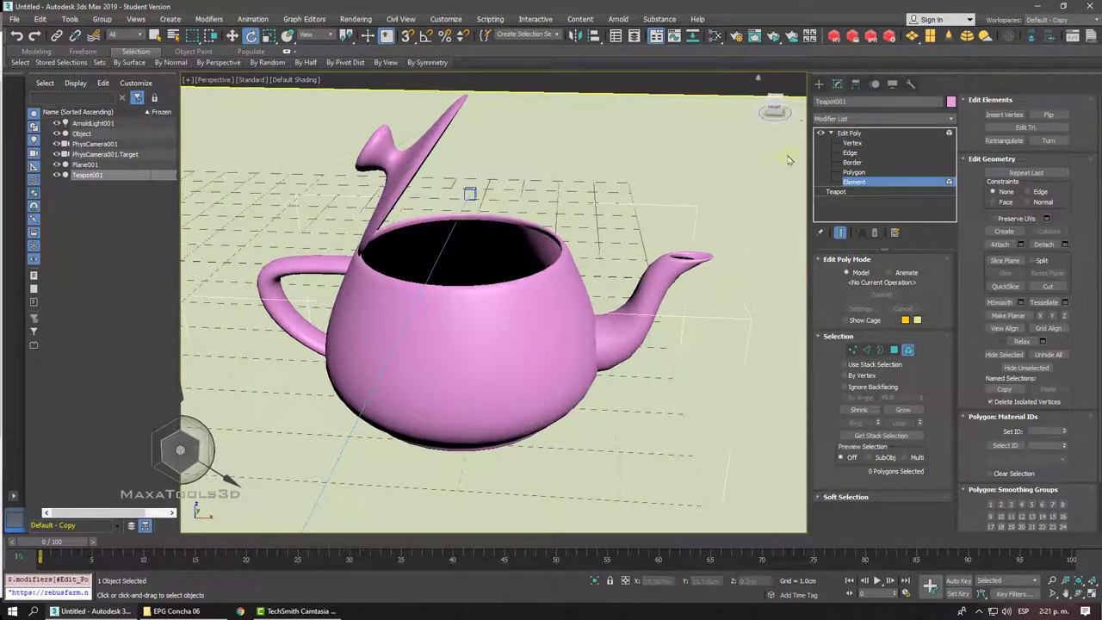
pyautogui.click(855, 182)
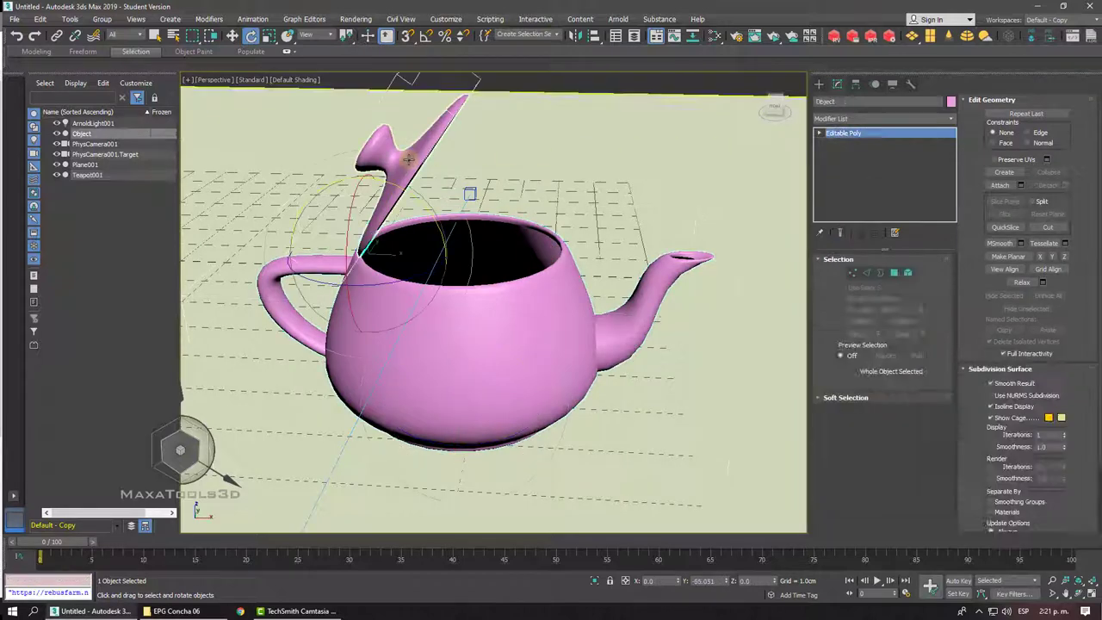
# Undo the lid rotation so it sits closed, and confirm only the 1024-polygon body remains.
pyautogui.click(418, 138)
pyautogui.keyDown('alt'); pyautogui.moveTo(418, 137); pyautogui.dragTo(399, 185, button='middle'); pyautogui.keyUp('alt')
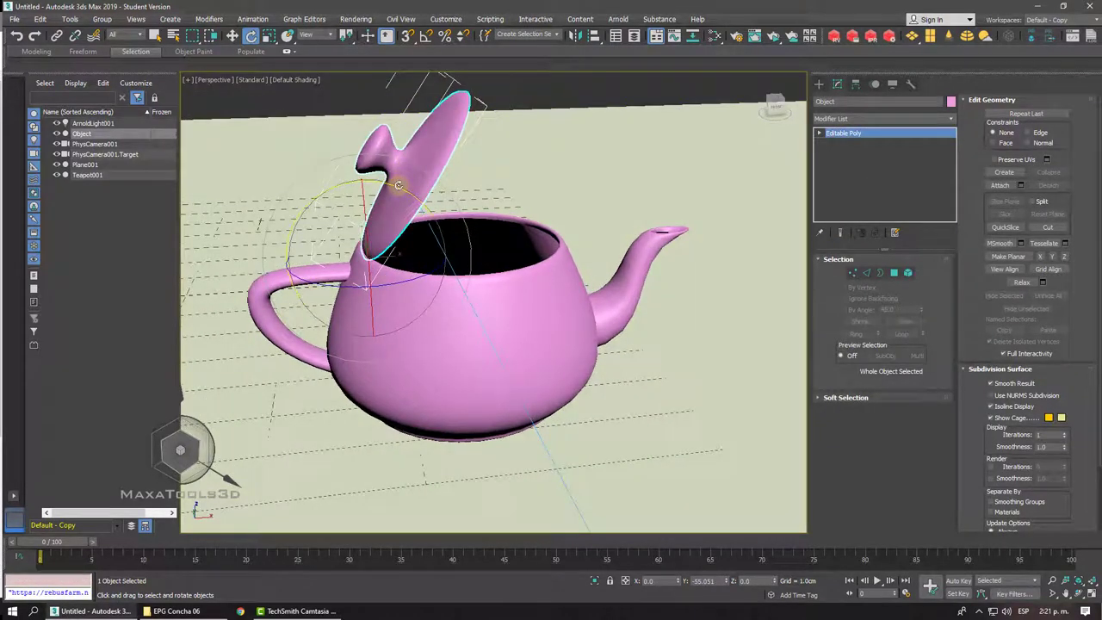
pyautogui.hotkey('ctrl', 'z')
pyautogui.hotkey('ctrl', 'z')
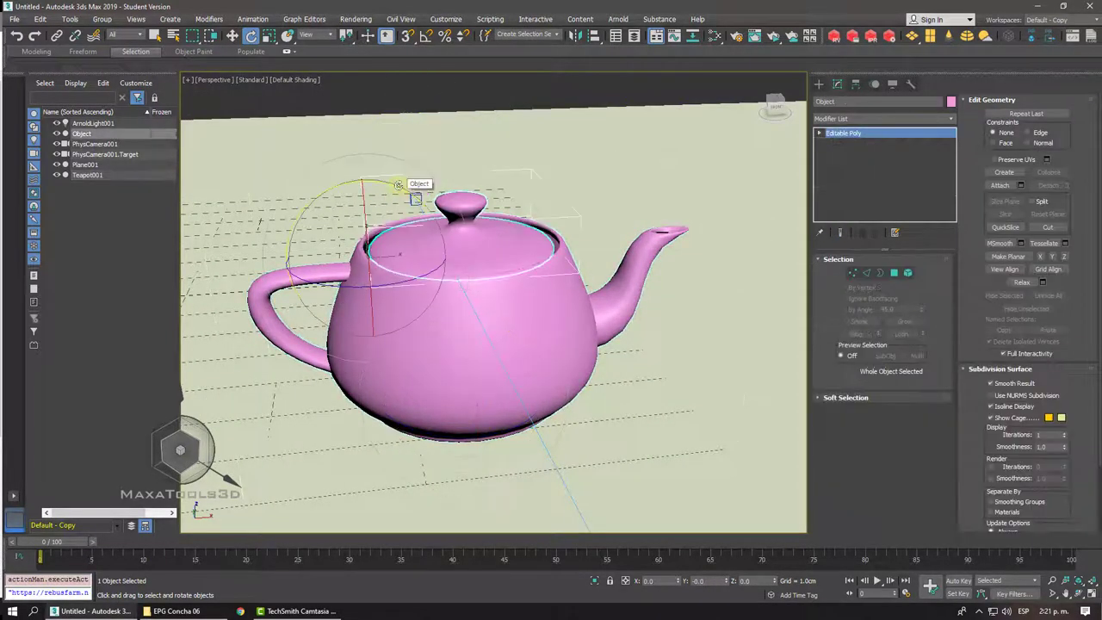
pyautogui.click(520, 291)
pyautogui.click(854, 181)
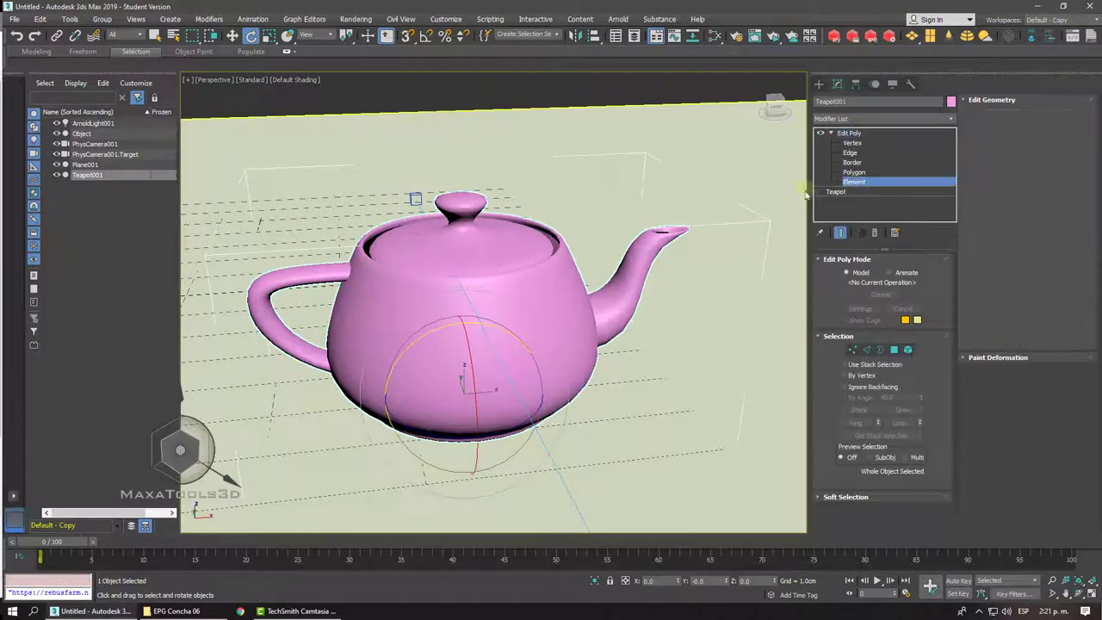
pyautogui.click(488, 228)
pyautogui.click(470, 235)
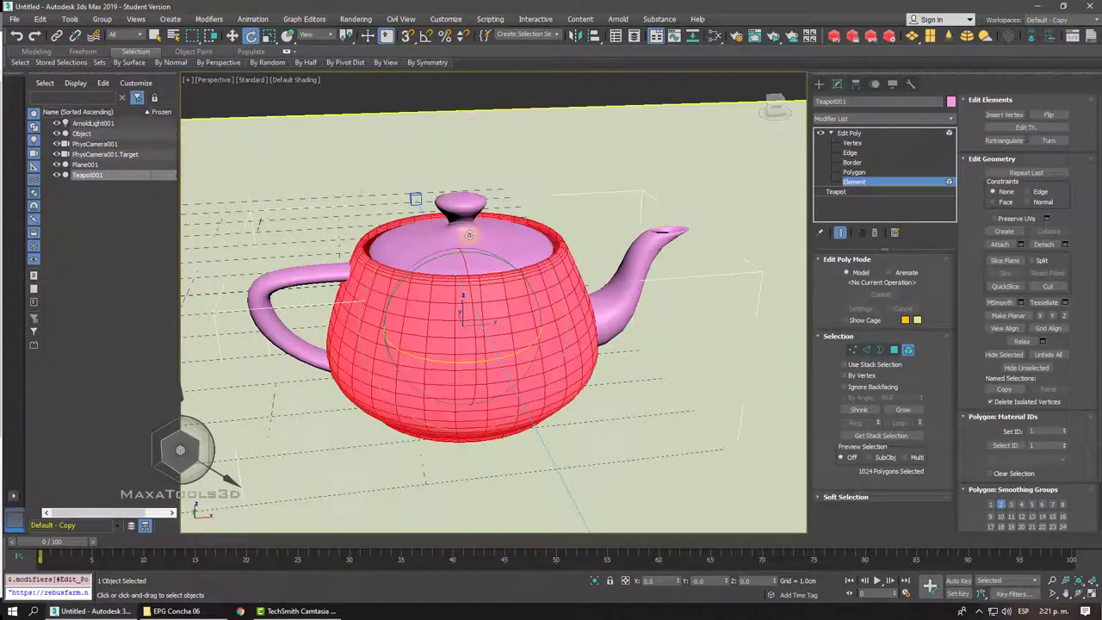
pyautogui.click(844, 135)
pyautogui.click(474, 245)
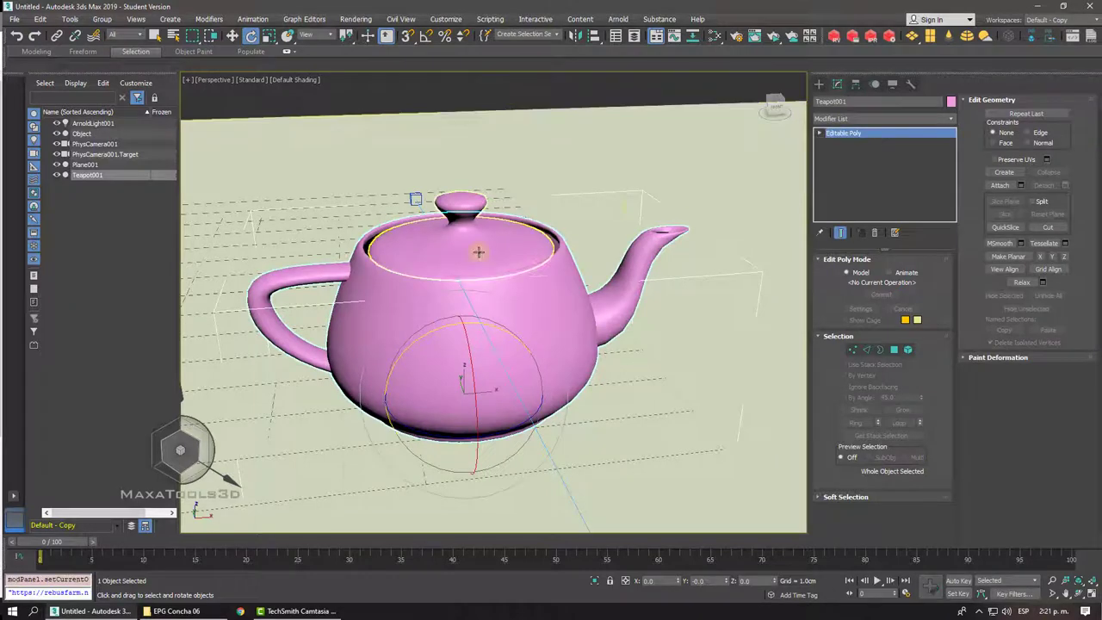
pyautogui.click(249, 19)
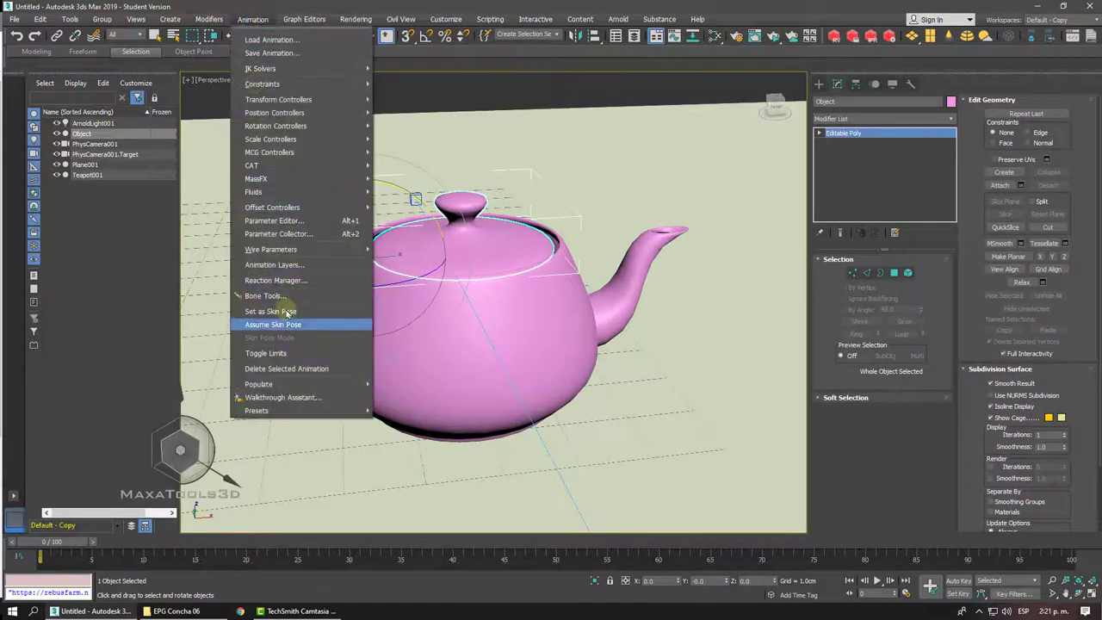
# Save the lid's closed position as its skin pose, then tilt the lid steeply open.
pyautogui.click(293, 314)
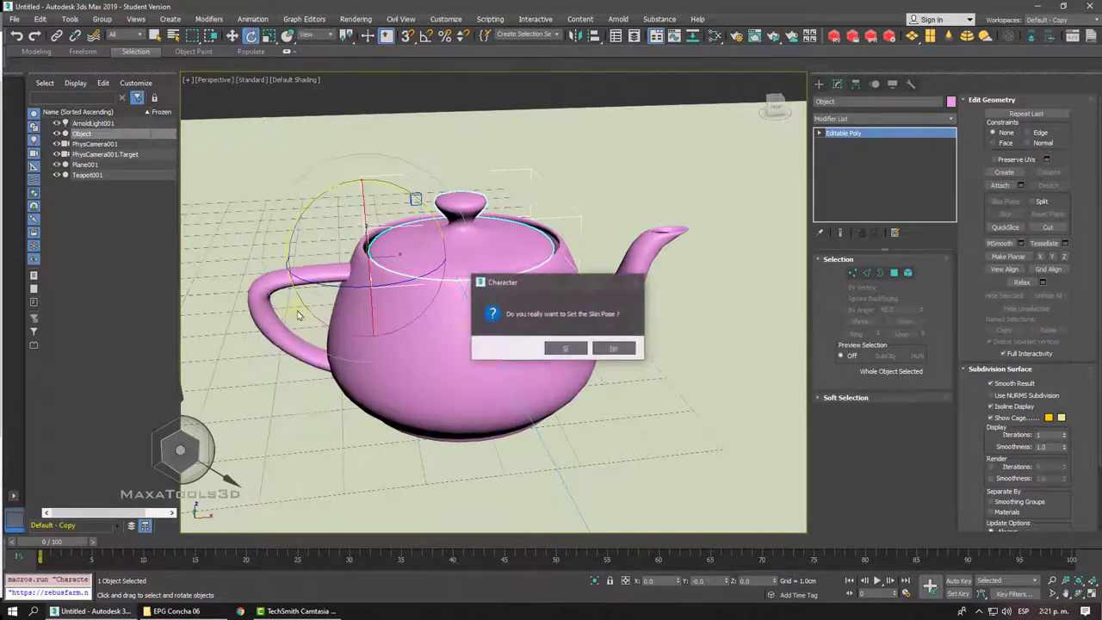
pyautogui.click(565, 348)
pyautogui.moveTo(405, 193); pyautogui.dragTo(293, 129)
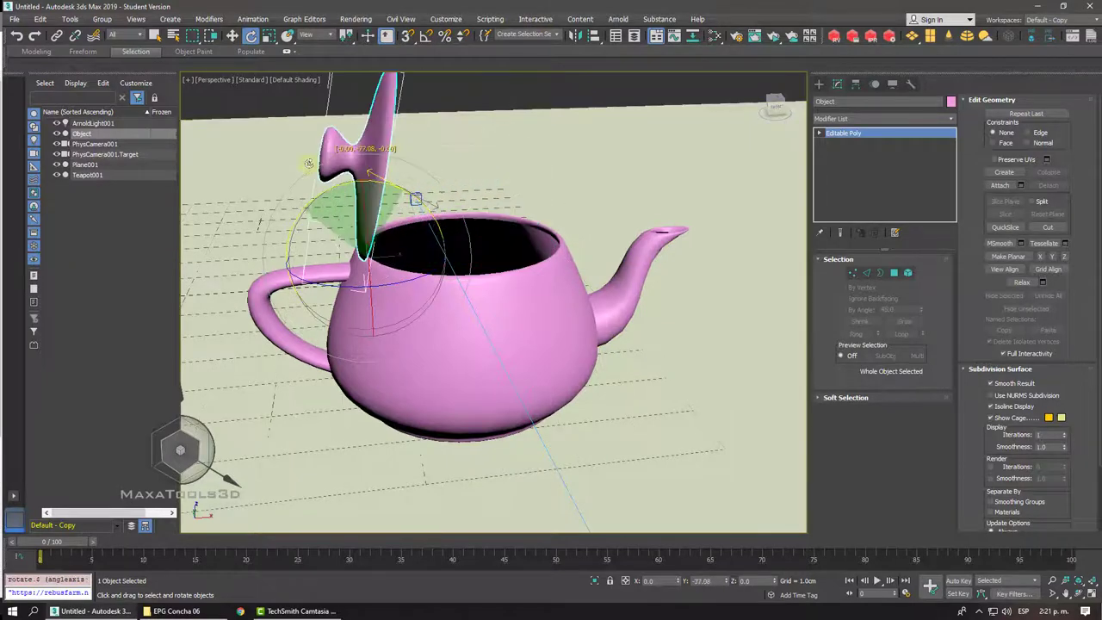
# Snap the lid back to its skin pose and tilt it open again.
pyautogui.click(253, 21)
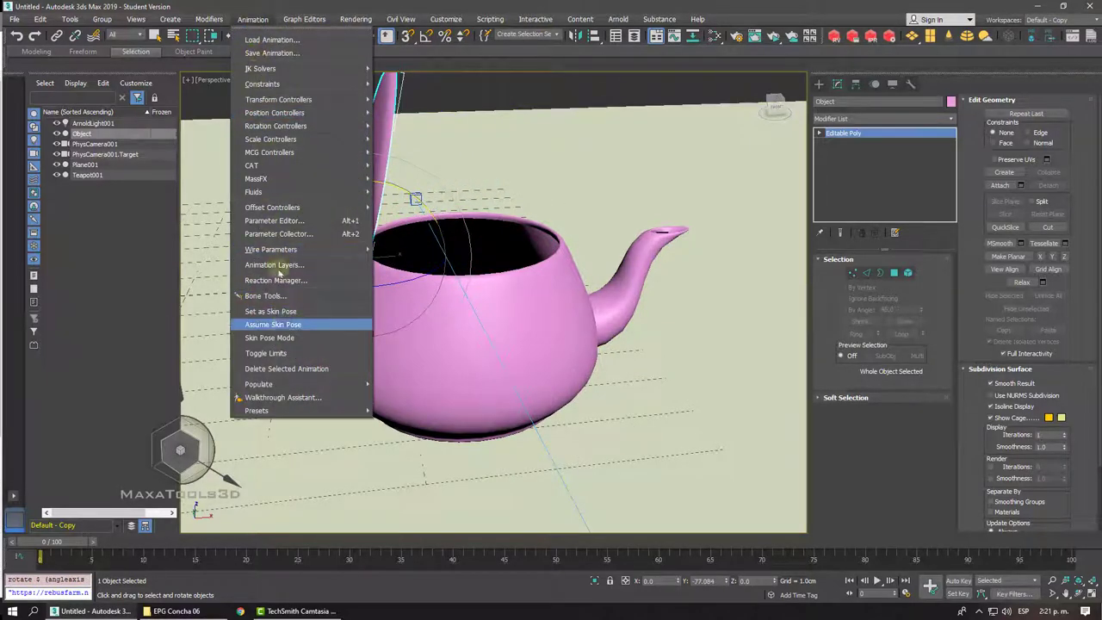
pyautogui.click(284, 326)
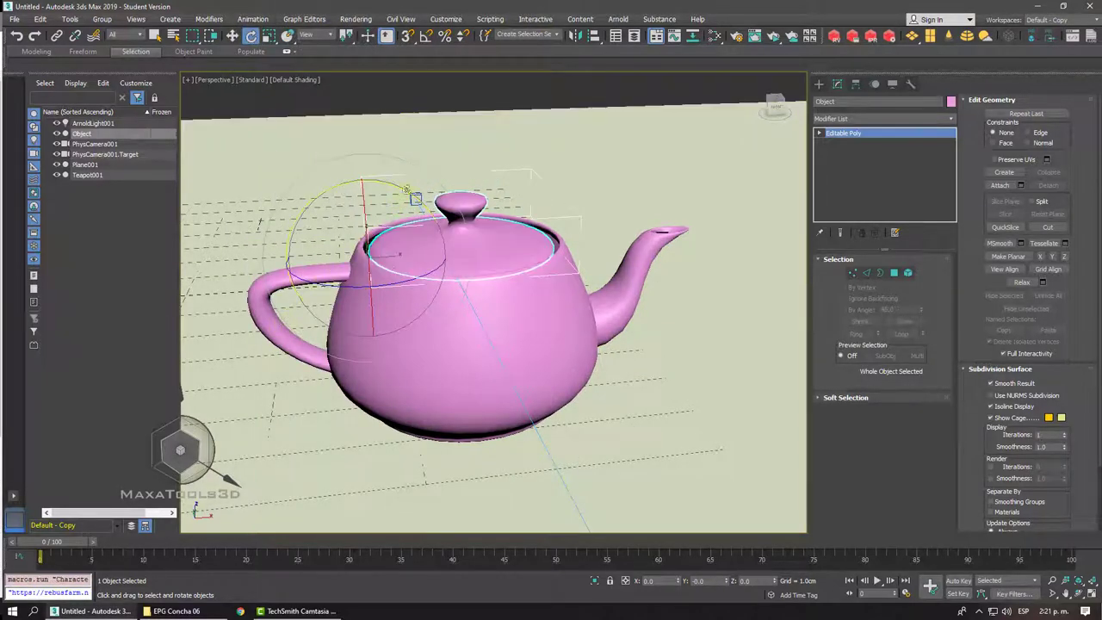
pyautogui.moveTo(406, 193); pyautogui.dragTo(329, 157)
pyautogui.keyDown('alt'); pyautogui.moveTo(330, 156); pyautogui.dragTo(330, 159, button='middle'); pyautogui.keyUp('alt')
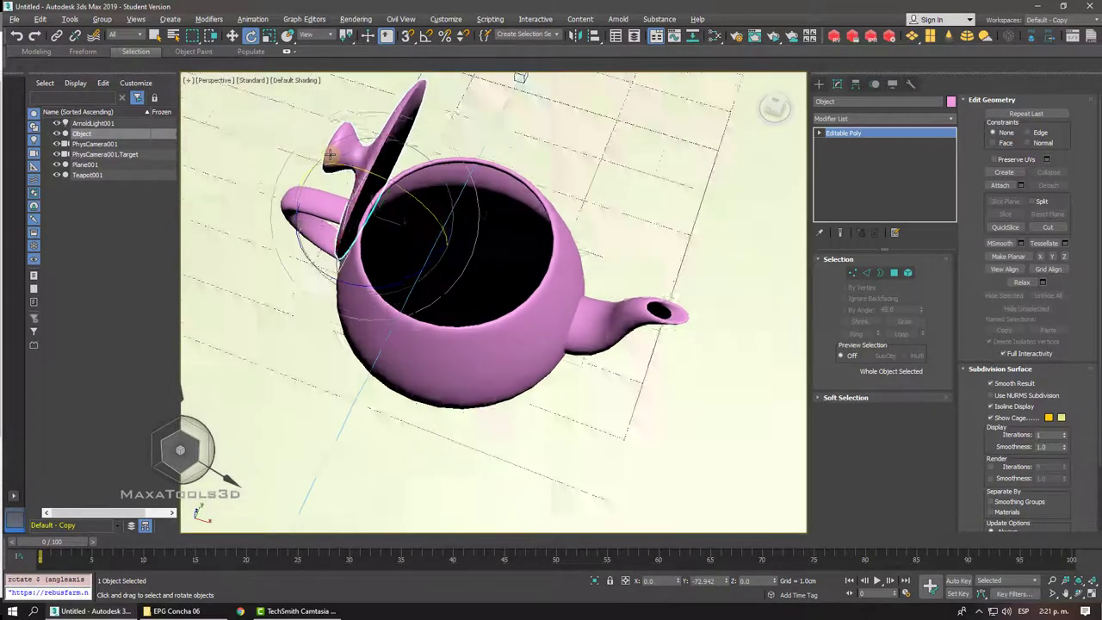
# Draw a standard sphere out from the teapot's centre.
pyautogui.click(819, 84)
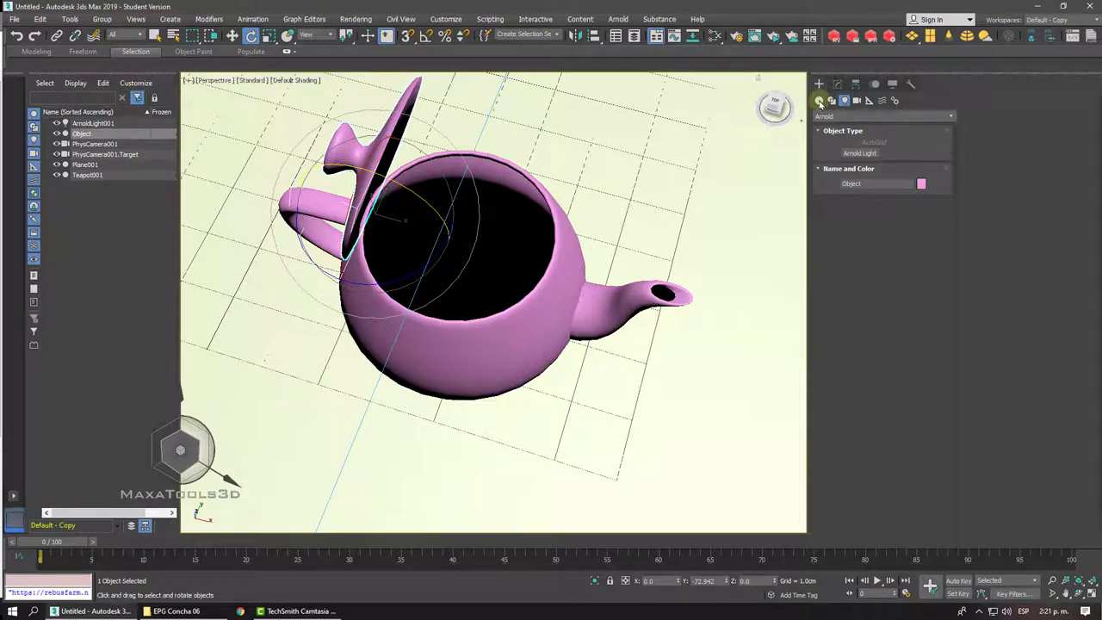
pyautogui.click(820, 101)
pyautogui.click(859, 165)
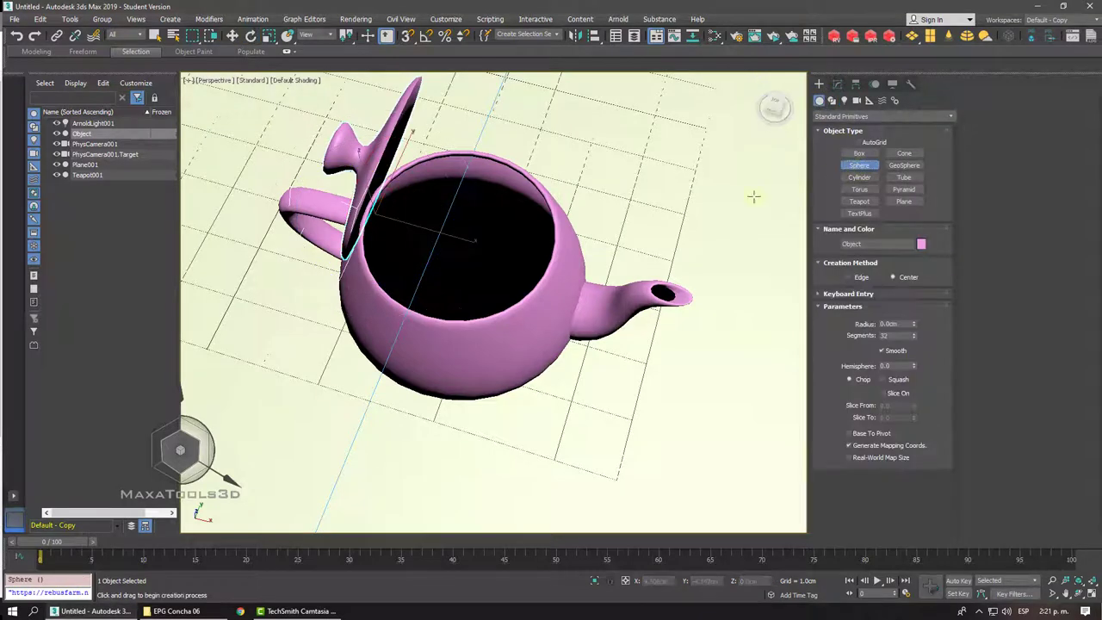
pyautogui.moveTo(463, 263); pyautogui.dragTo(481, 199)
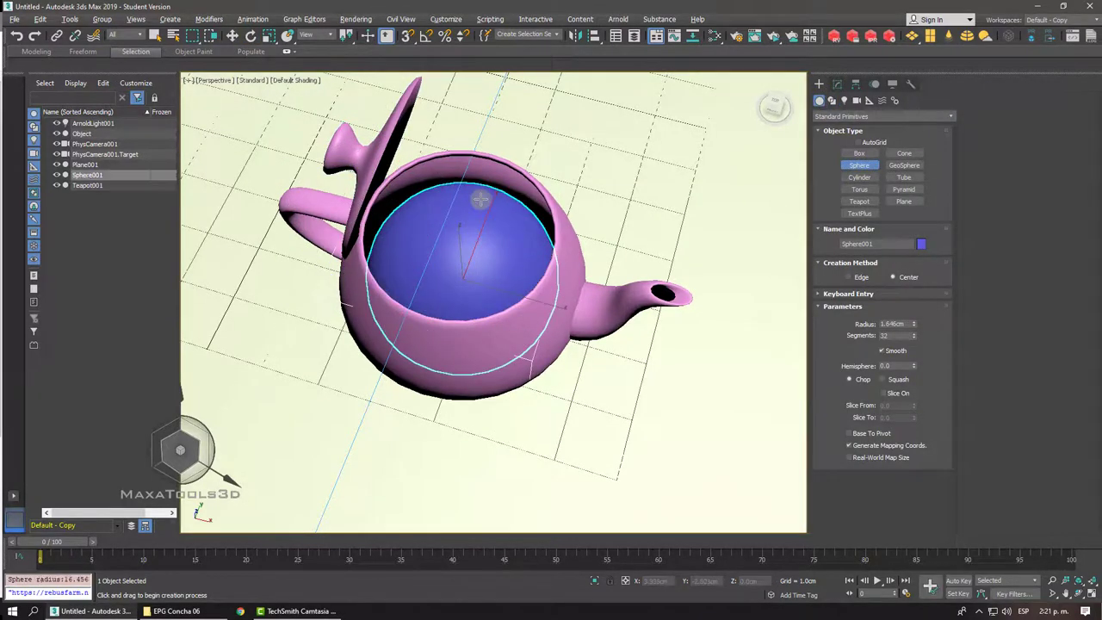
pyautogui.keyDown('alt'); pyautogui.moveTo(481, 199); pyautogui.dragTo(470, 222, button='middle'); pyautogui.keyUp('alt')
pyautogui.press('e')
pyautogui.rightClick(470, 222)
pyautogui.click(480, 230)
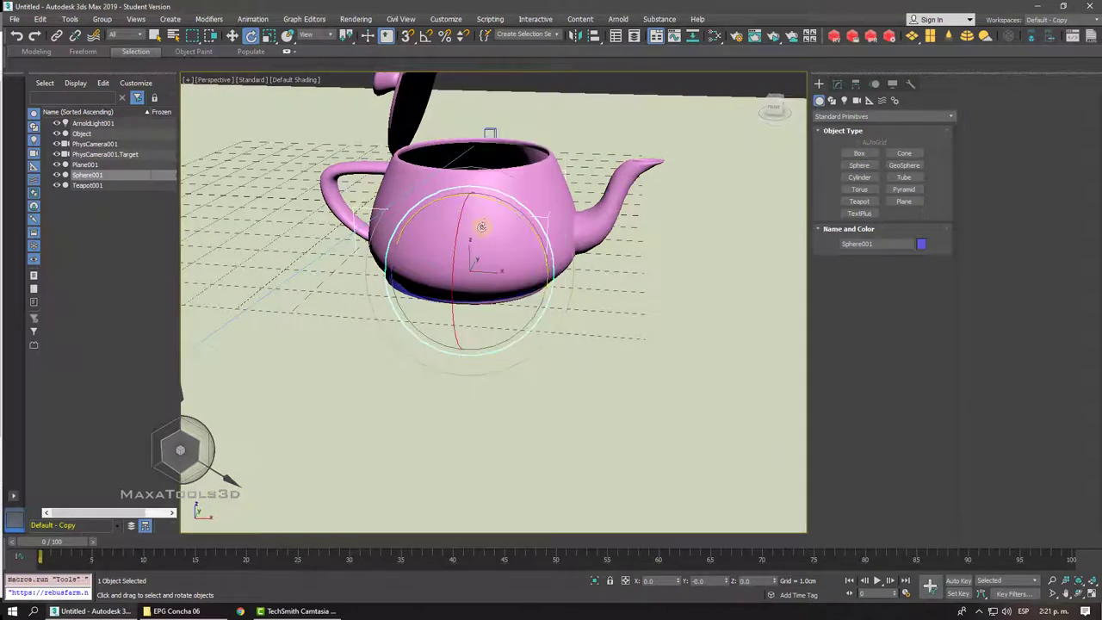
# Align the sphere to Teapot001's centre on X, Y and Z.
pyautogui.click(593, 36)
pyautogui.click(556, 168)
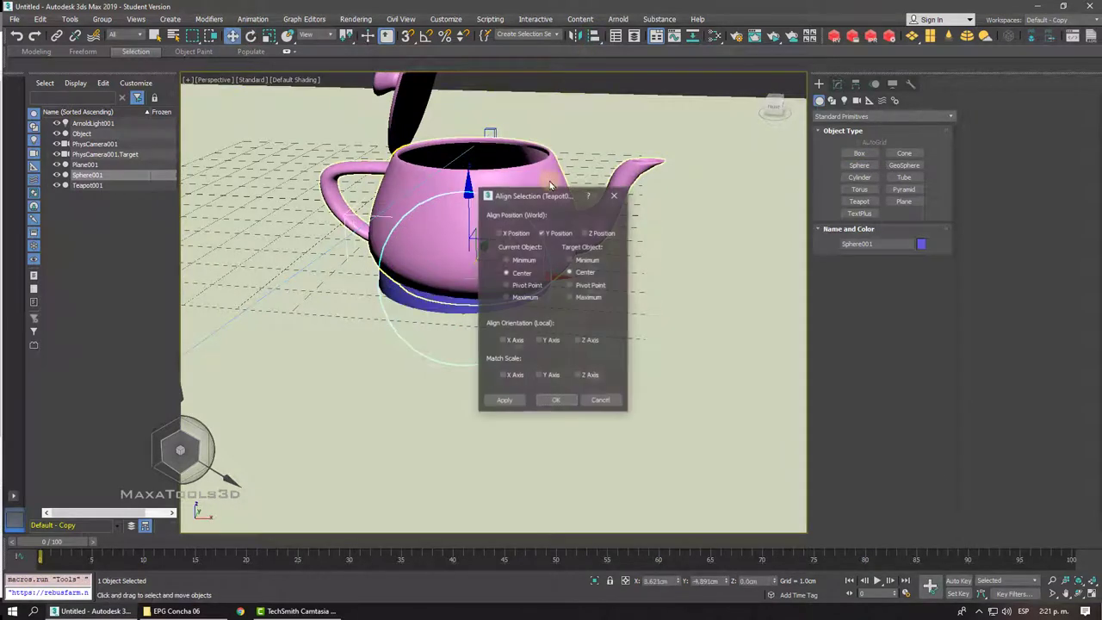
pyautogui.click(499, 233)
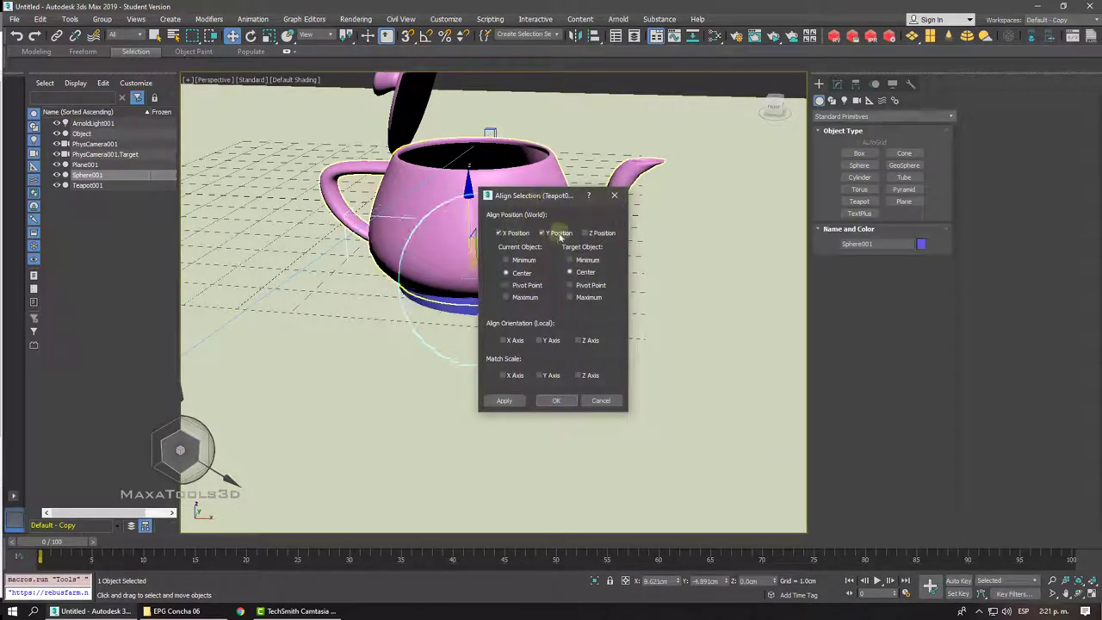
pyautogui.click(587, 232)
pyautogui.click(557, 402)
pyautogui.keyDown('alt'); pyautogui.moveTo(559, 396); pyautogui.dragTo(546, 290, button='middle'); pyautogui.keyUp('alt')
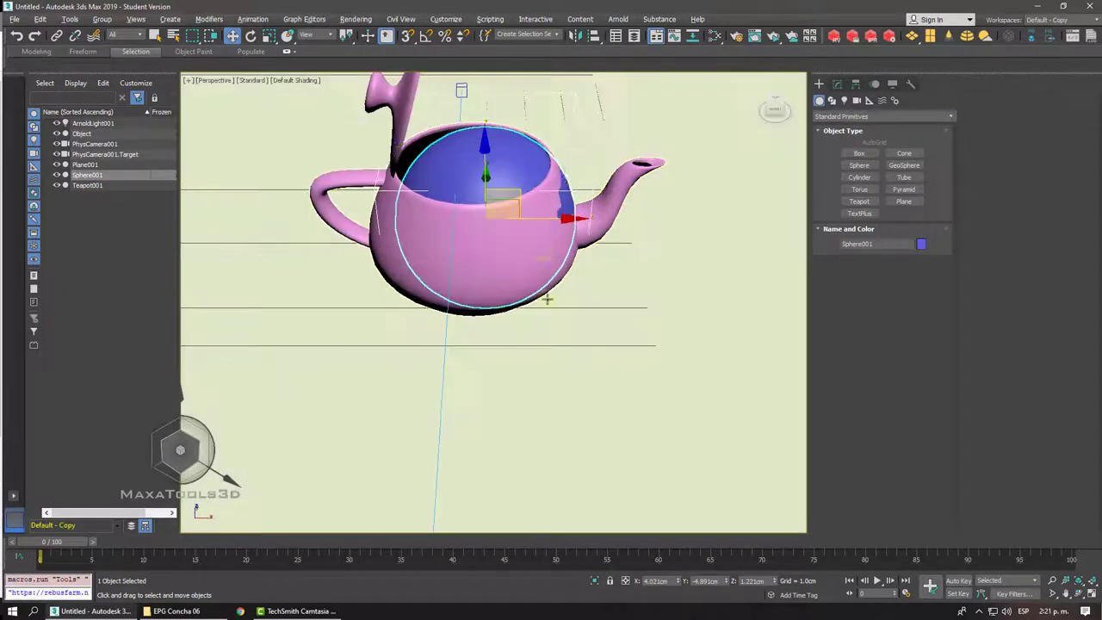
# Nudge the sphere into the pot's centre, set its radius to 1.02cm, and open the material editor.
pyautogui.click(523, 211)
pyautogui.hotkey('ctrl', 'z')
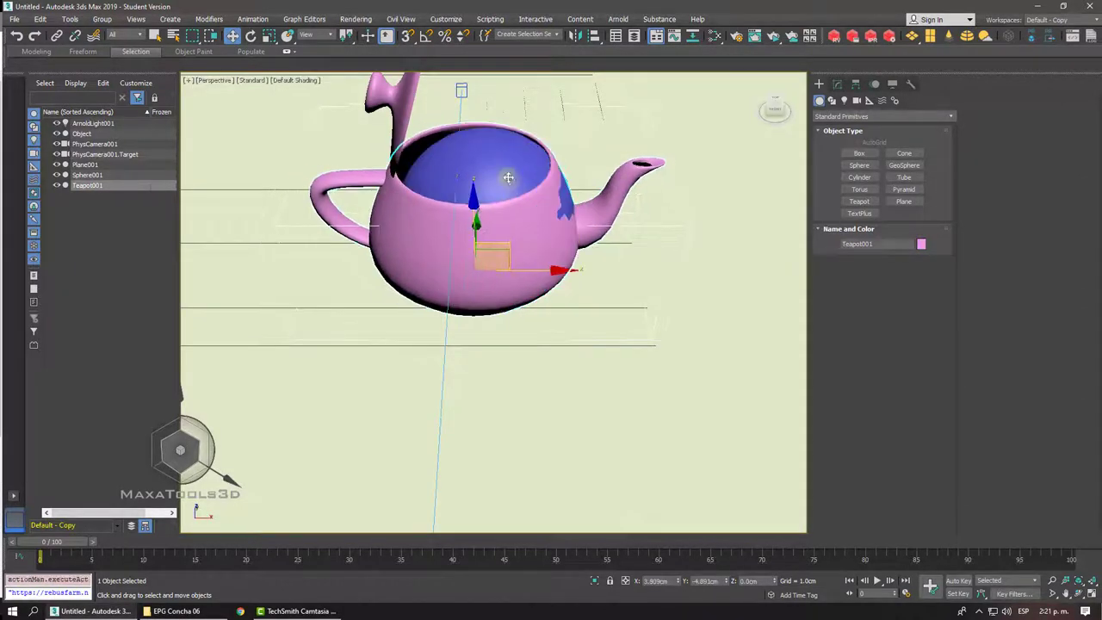
pyautogui.click(527, 198)
pyautogui.moveTo(528, 198); pyautogui.dragTo(516, 200)
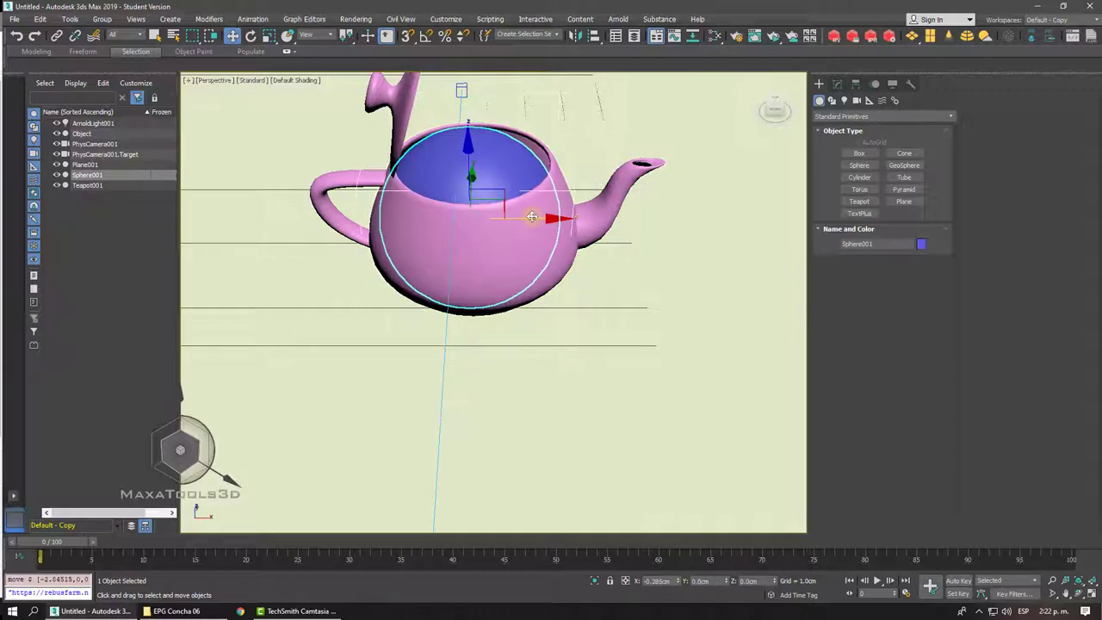
pyautogui.keyDown('alt'); pyautogui.moveTo(517, 199); pyautogui.dragTo(587, 193, button='middle'); pyautogui.keyUp('alt')
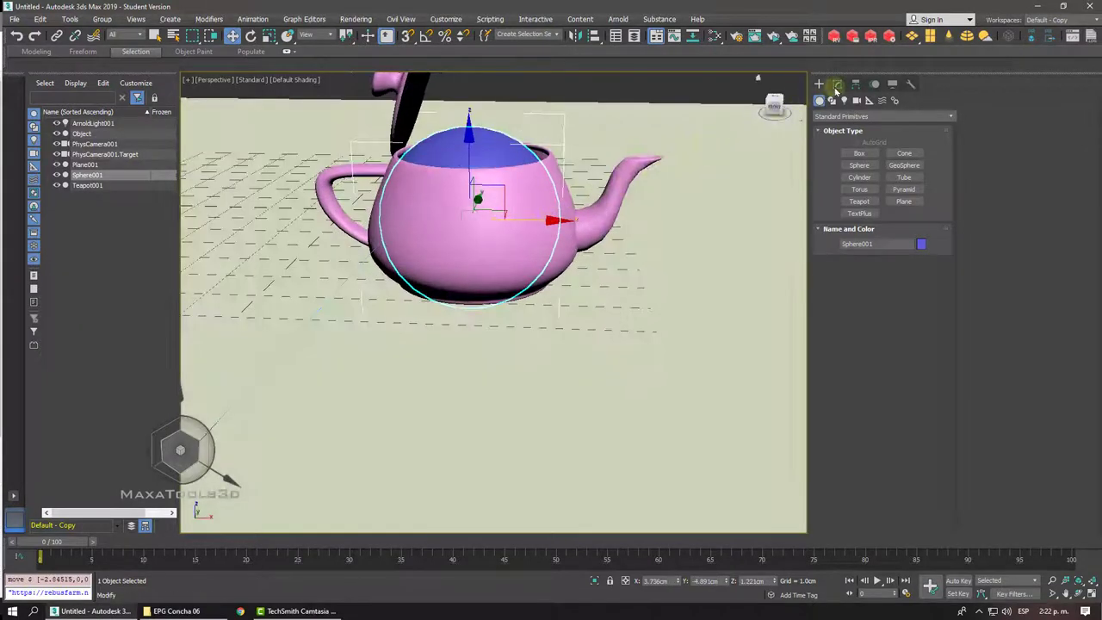
pyautogui.click(837, 83)
pyautogui.moveTo(914, 282); pyautogui.dragTo(913, 300)
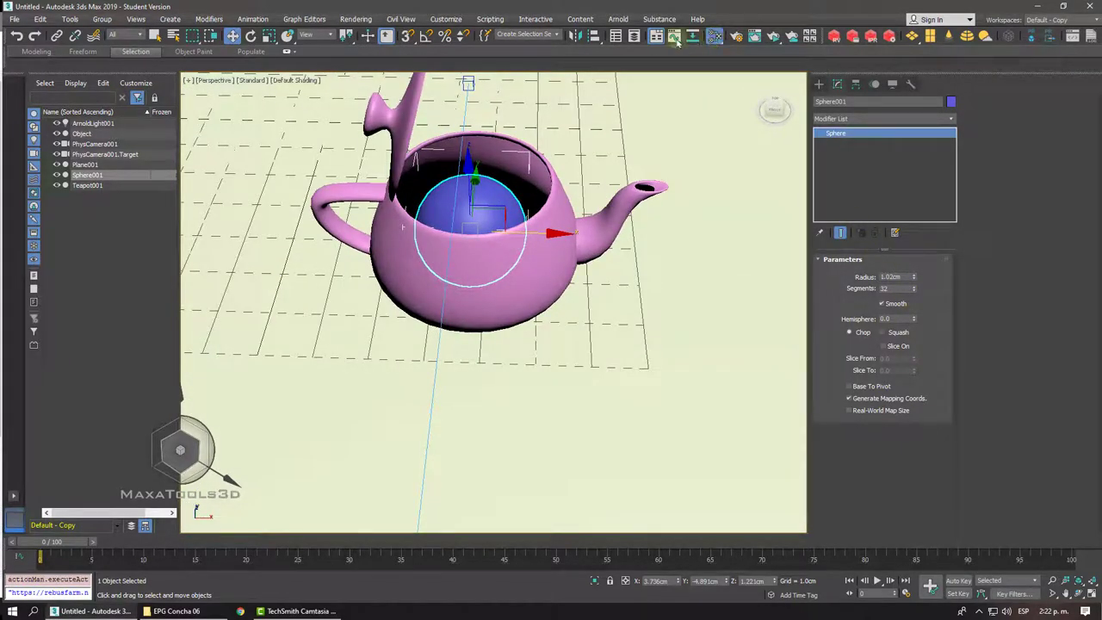
pyautogui.press('m')
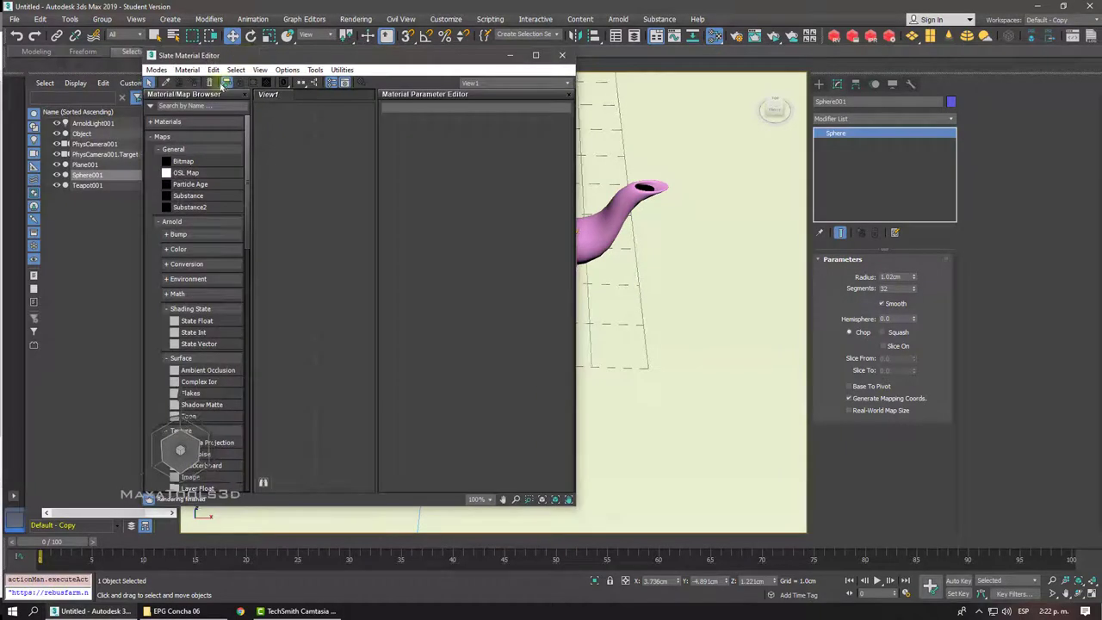
# Add a Standard Surface material and clone it into two more copies in the maximized editor.
pyautogui.press('t')
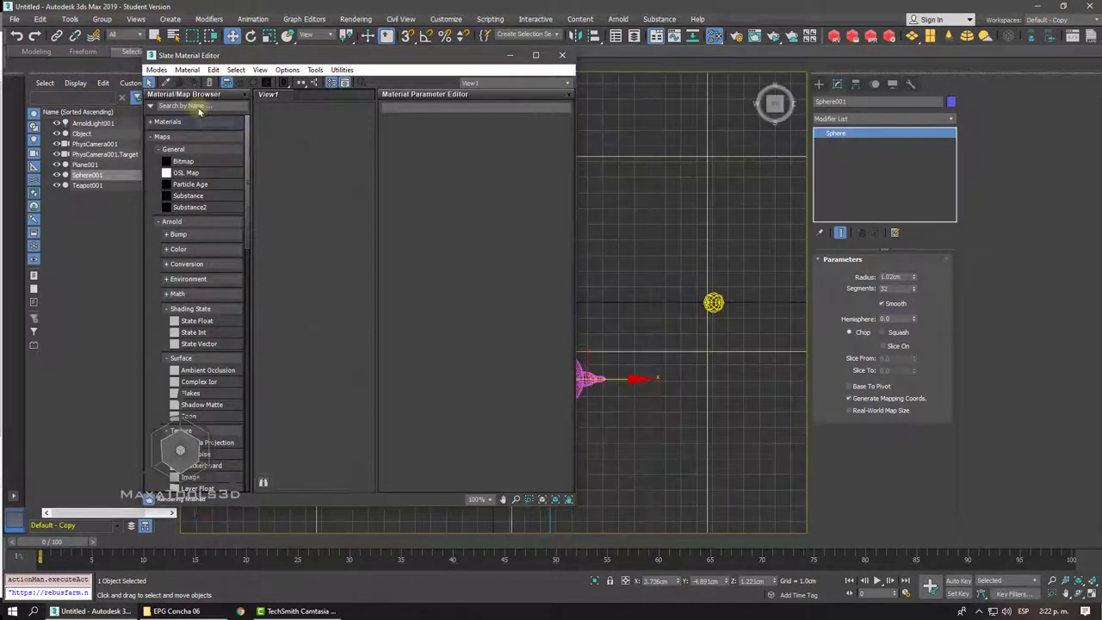
pyautogui.write('st')
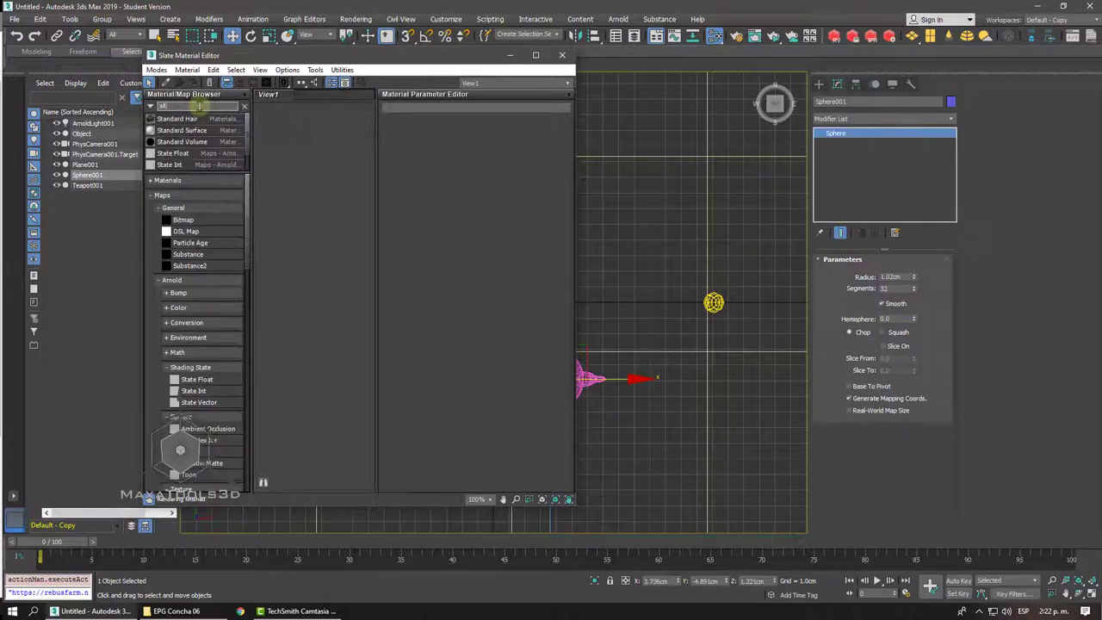
pyautogui.doubleClick(182, 130)
pyautogui.click(536, 57)
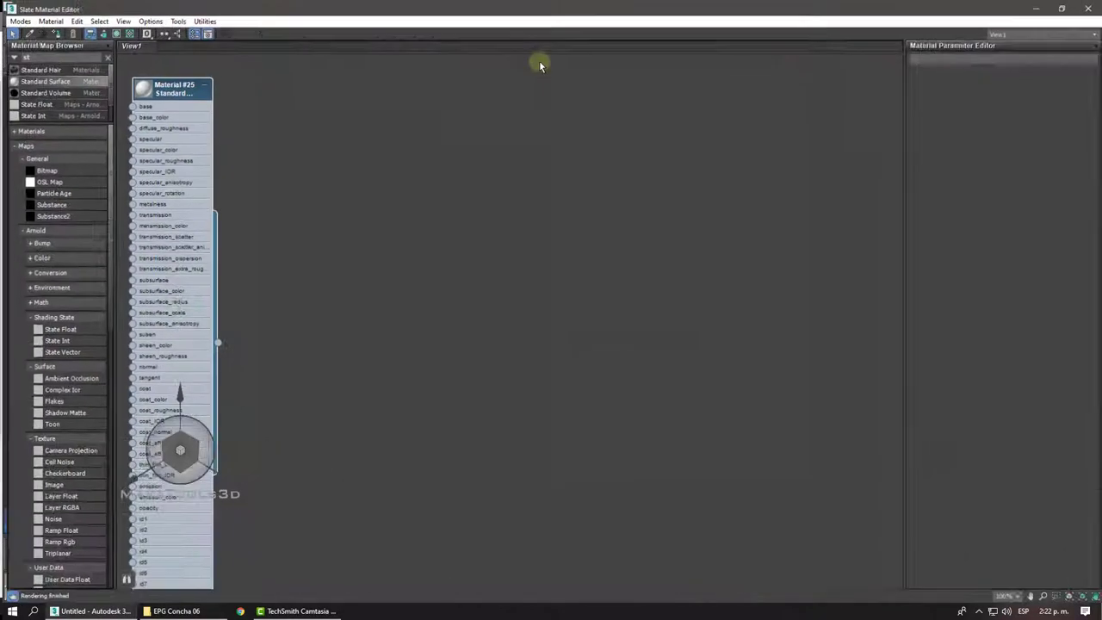
pyautogui.keyDown('shift'); pyautogui.moveTo(270, 93); pyautogui.dragTo(492, 102); pyautogui.keyUp('shift')
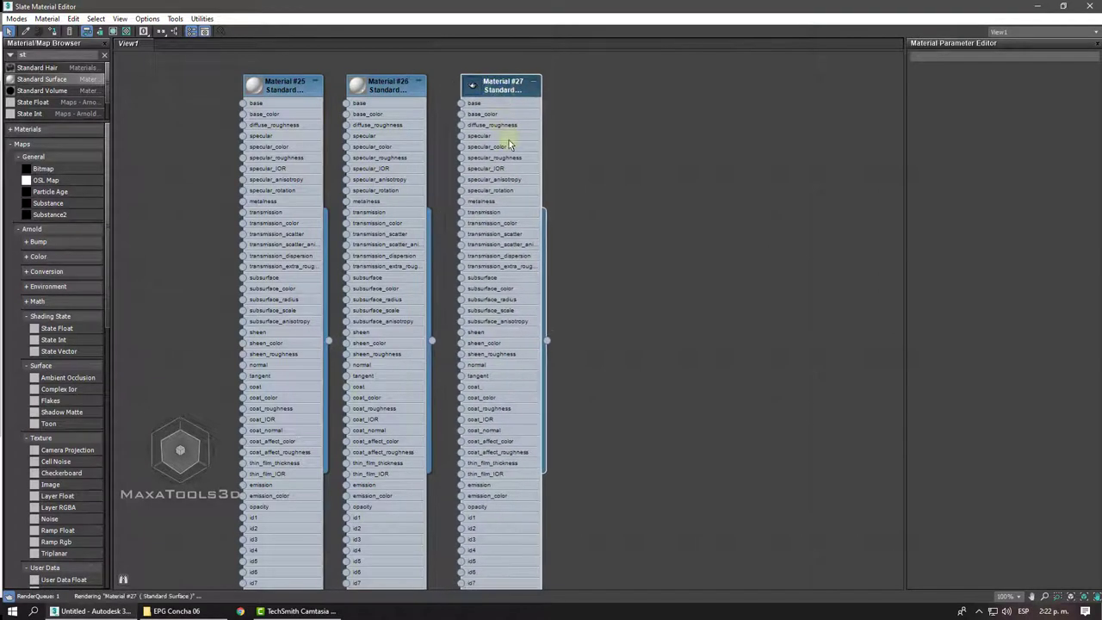
# Rename the three material nodes Piso, Teapot and Neon.
pyautogui.doubleClick(291, 89)
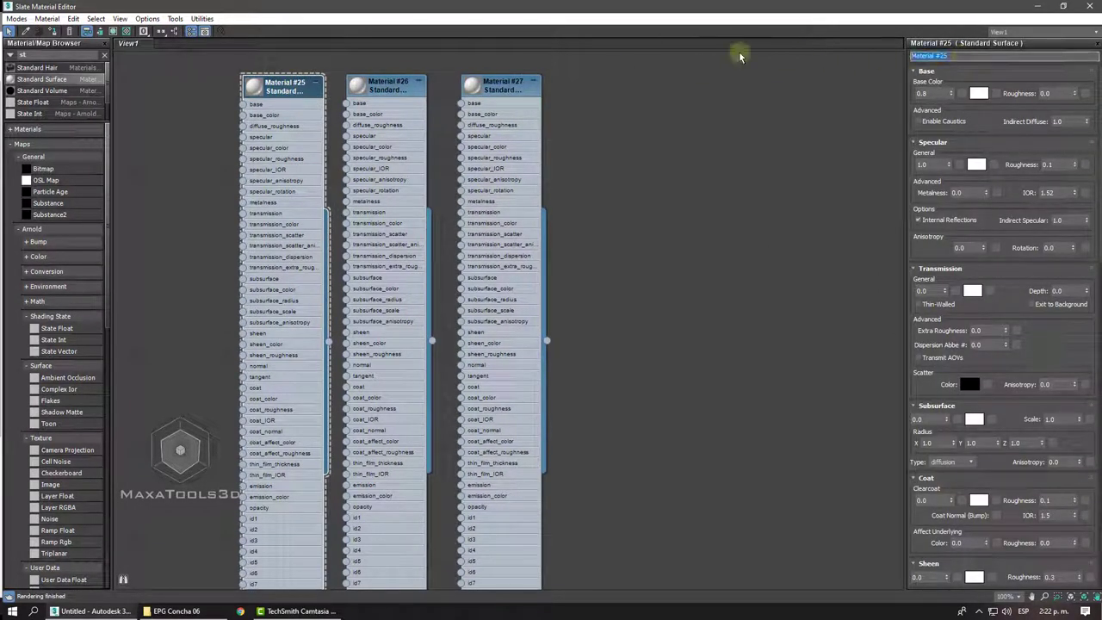
pyautogui.write('Piso')
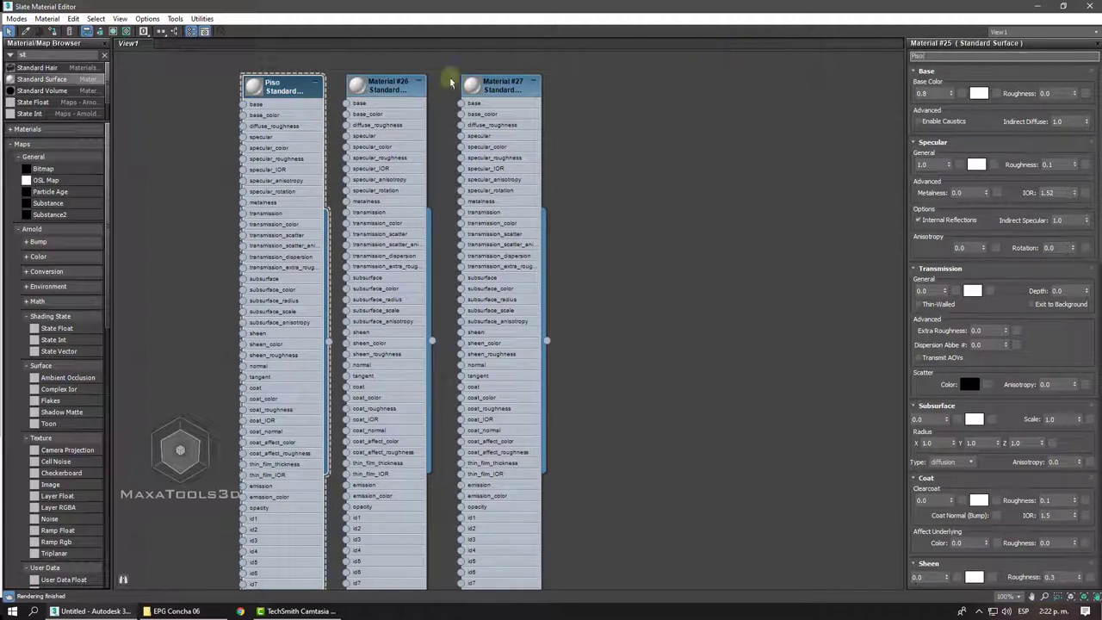
pyautogui.doubleClick(387, 82)
pyautogui.click(947, 55)
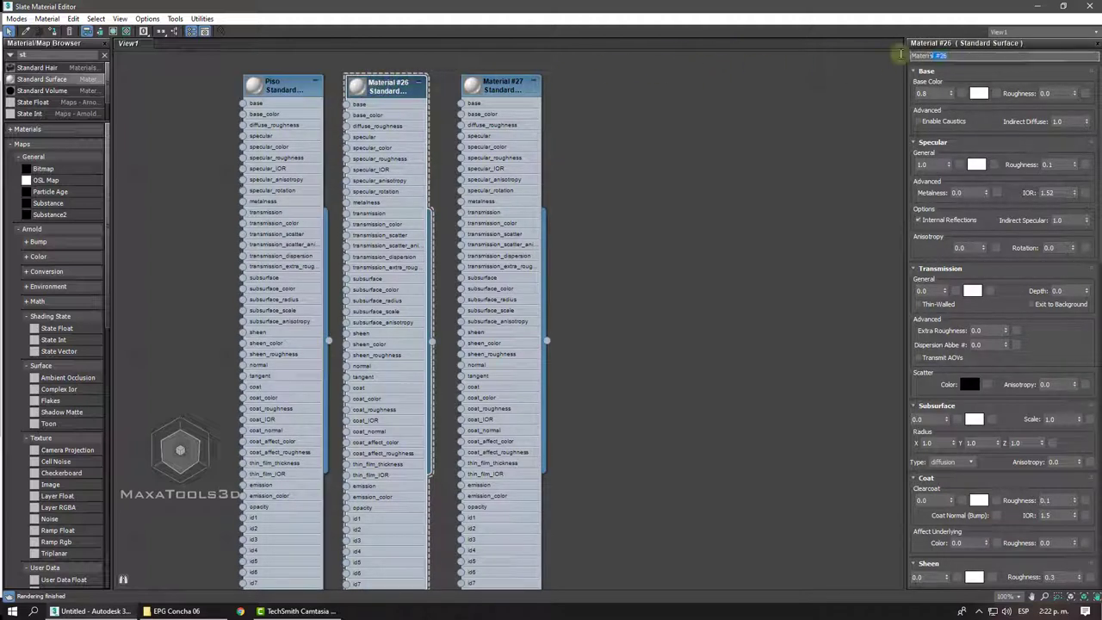
pyautogui.write('Teapot')
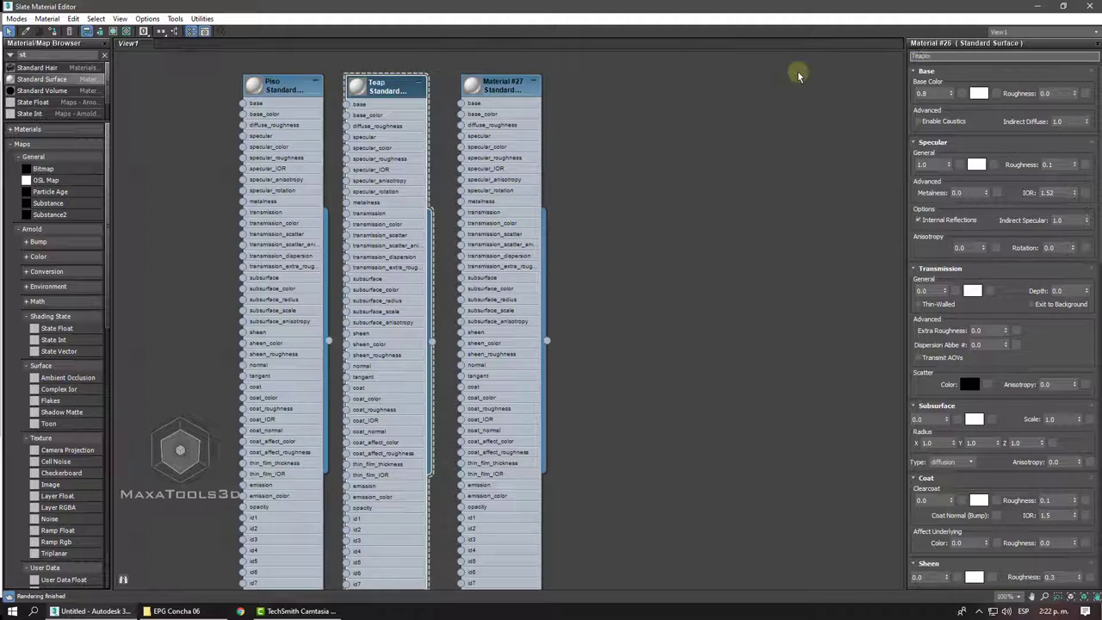
pyautogui.doubleClick(506, 88)
pyautogui.write('Neon')
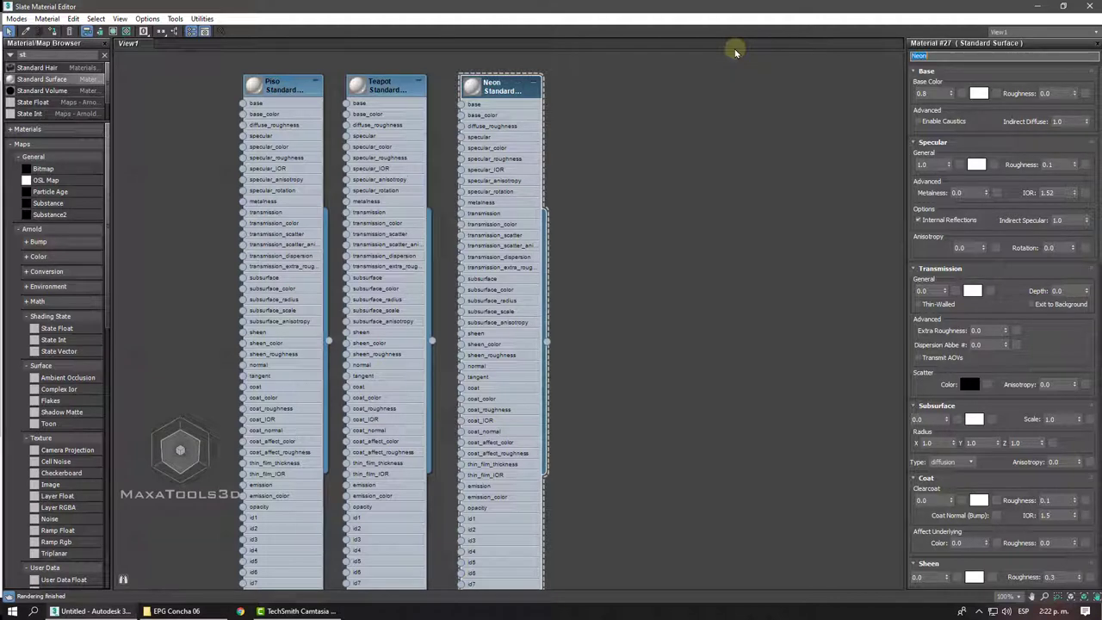
# Set the Piso material's base colour to near-black.
pyautogui.doubleClick(280, 88)
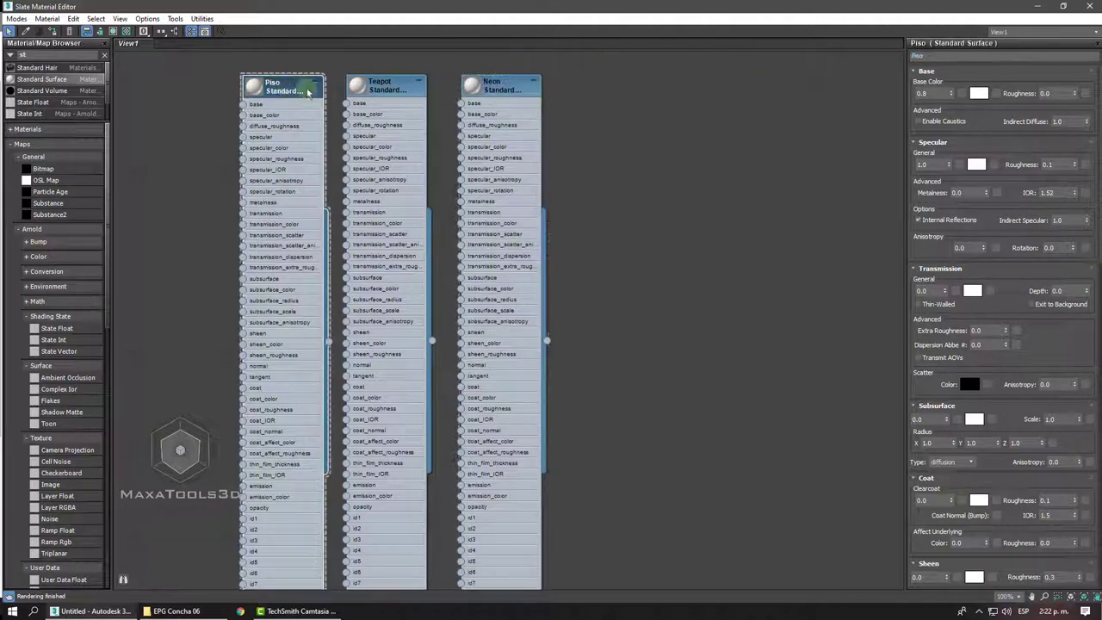
pyautogui.click(979, 92)
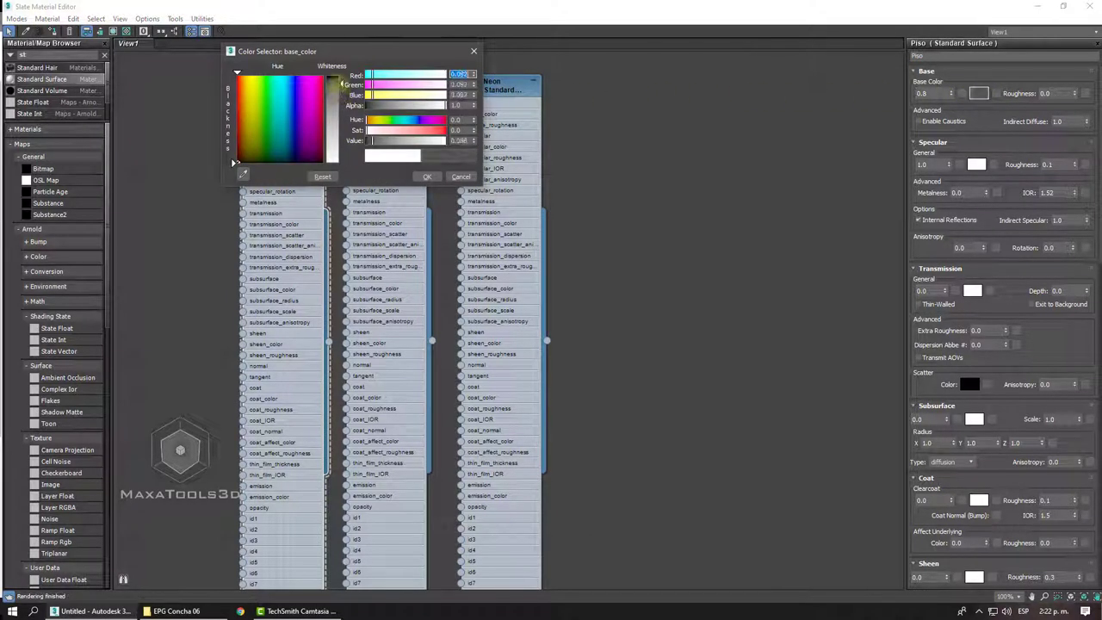
pyautogui.moveTo(341, 98); pyautogui.dragTo(339, 85)
pyautogui.click(431, 178)
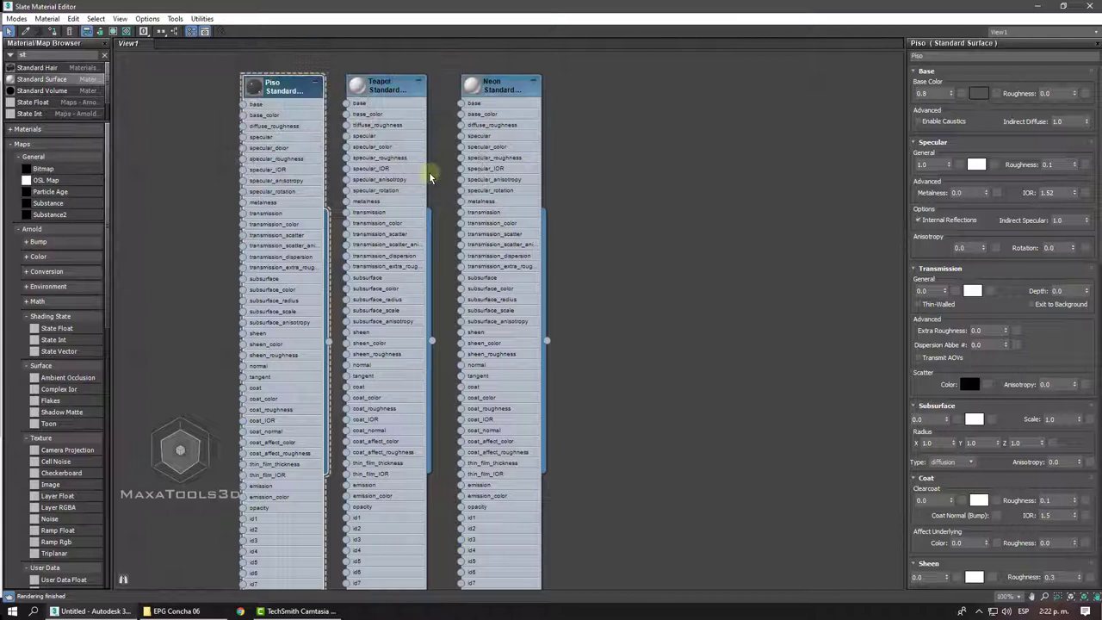
# Set the Teapot material's base colour to a saturated blue and view both preview spheres.
pyautogui.doubleClick(397, 97)
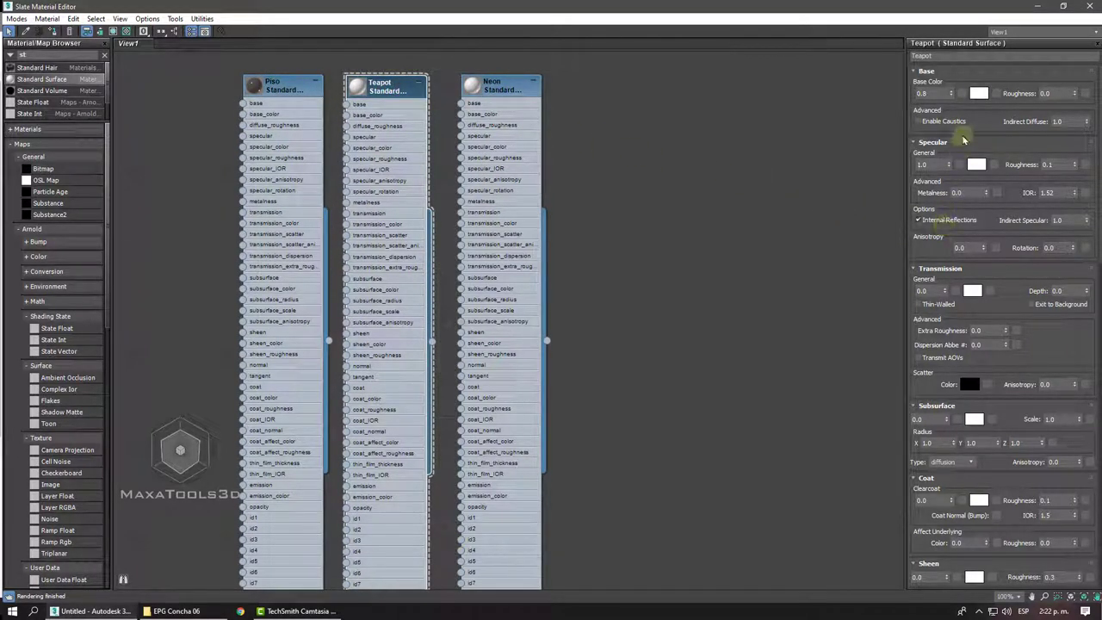
pyautogui.click(978, 93)
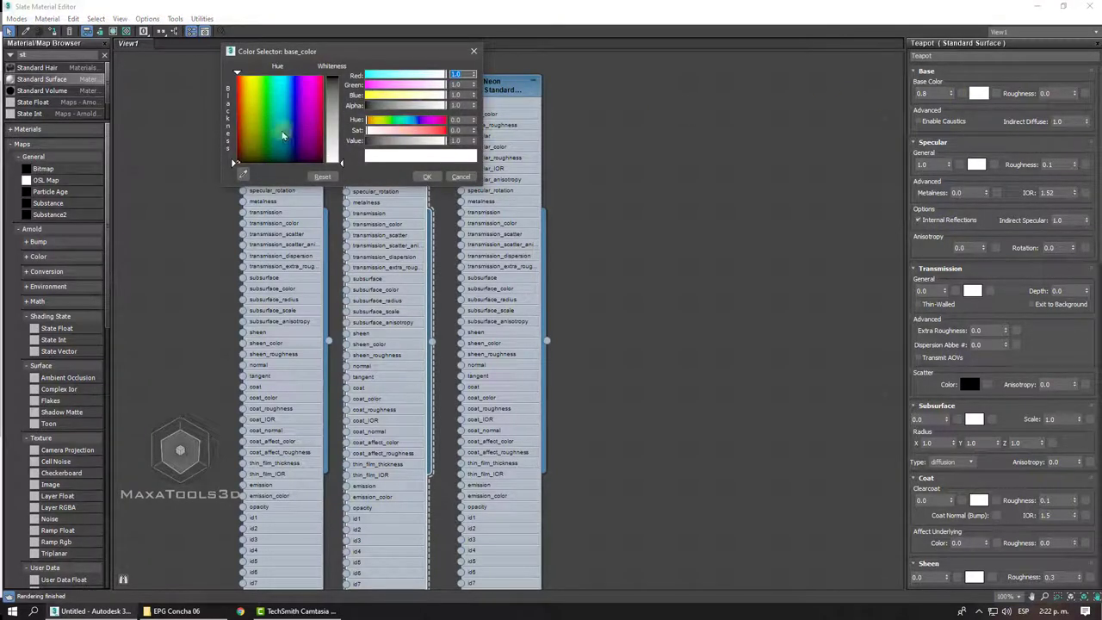
pyautogui.moveTo(341, 161); pyautogui.dragTo(342, 80)
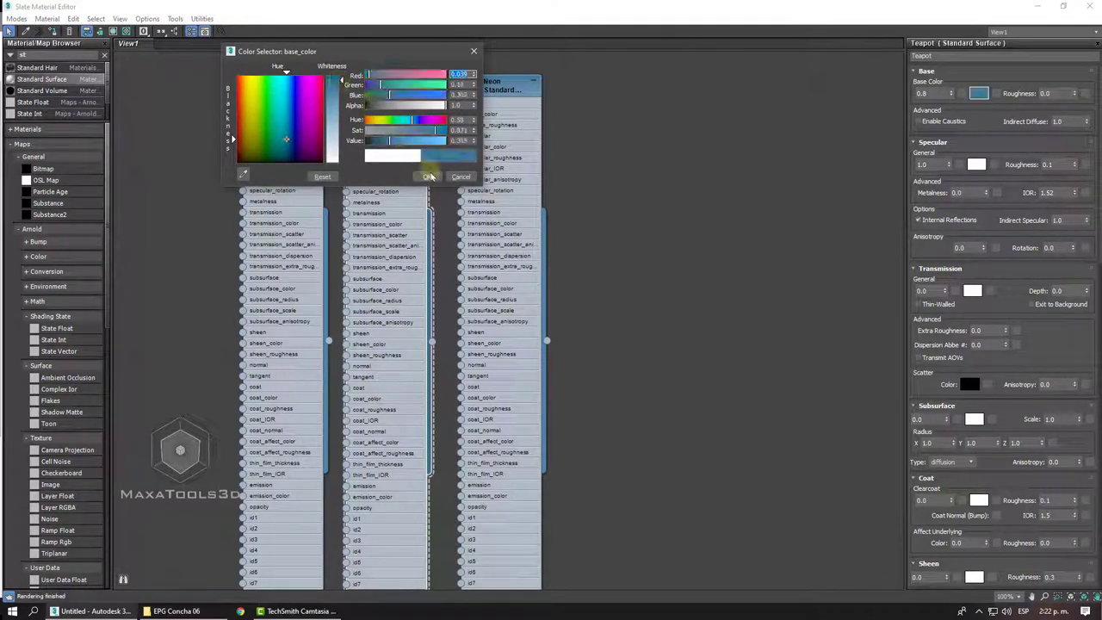
pyautogui.click(427, 176)
pyautogui.doubleClick(353, 87)
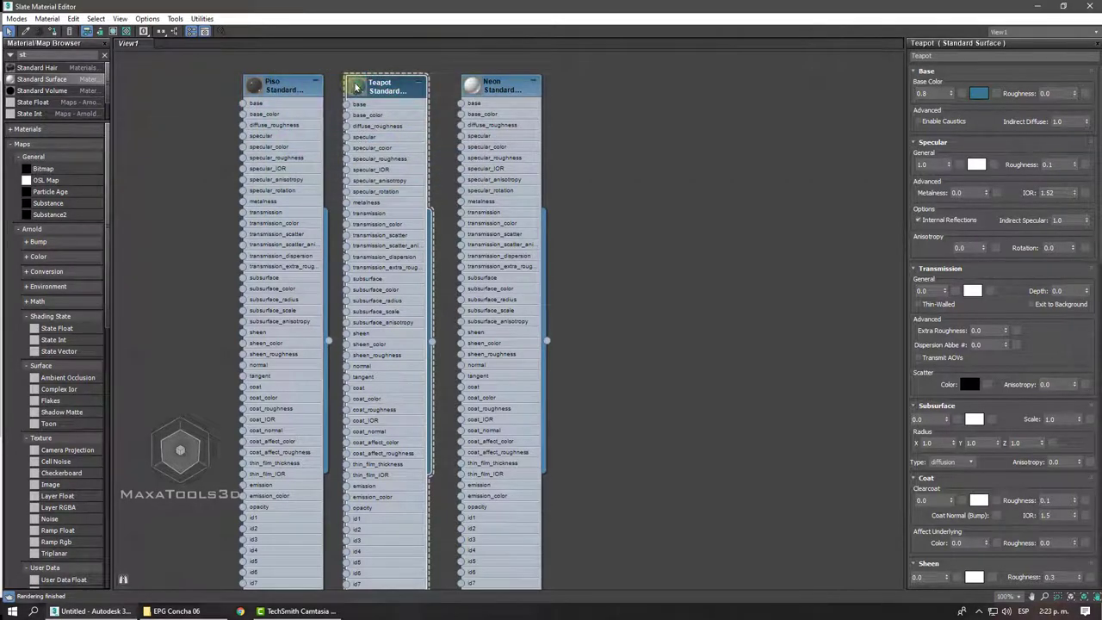
pyautogui.doubleClick(256, 86)
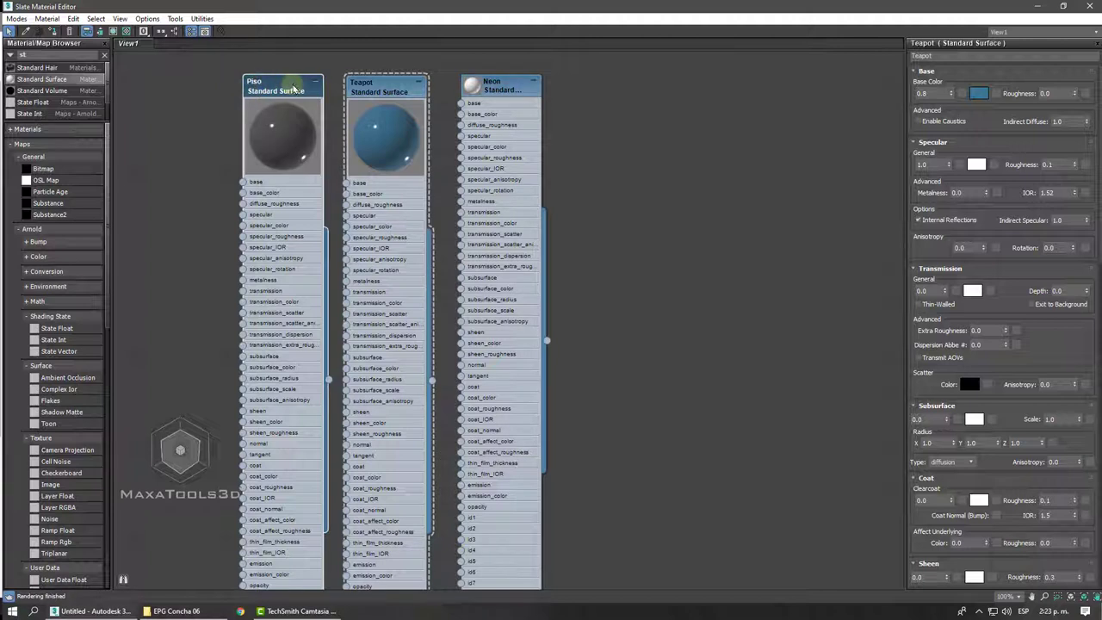
# Raise the Piso material's specular roughness to 0.45.
pyautogui.click(292, 87)
pyautogui.click(1073, 162)
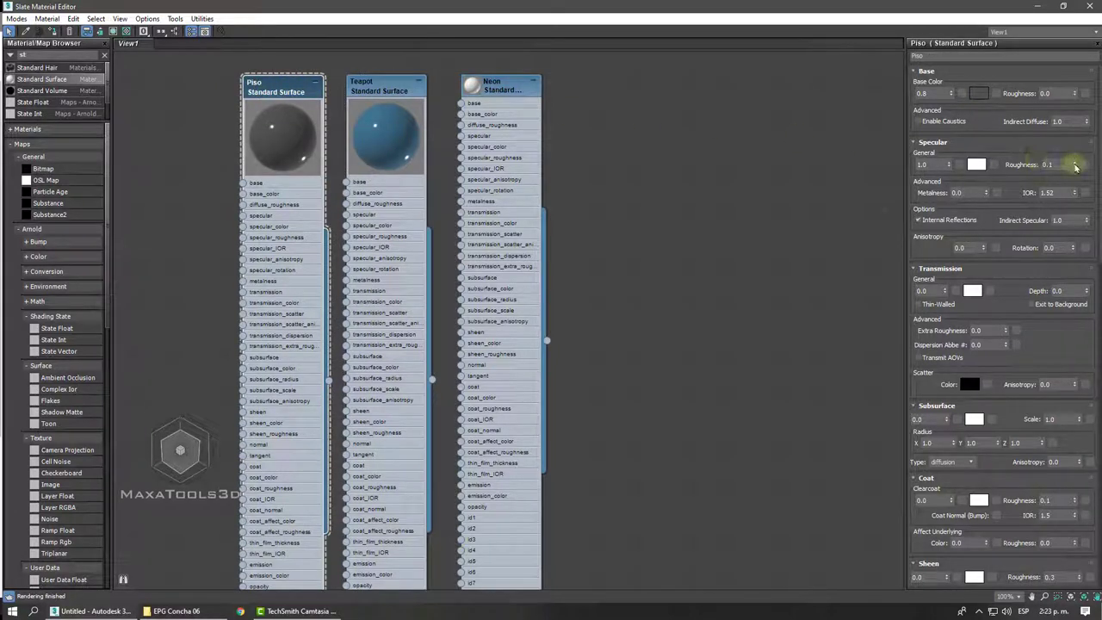
pyautogui.moveTo(1077, 160); pyautogui.dragTo(1074, 139)
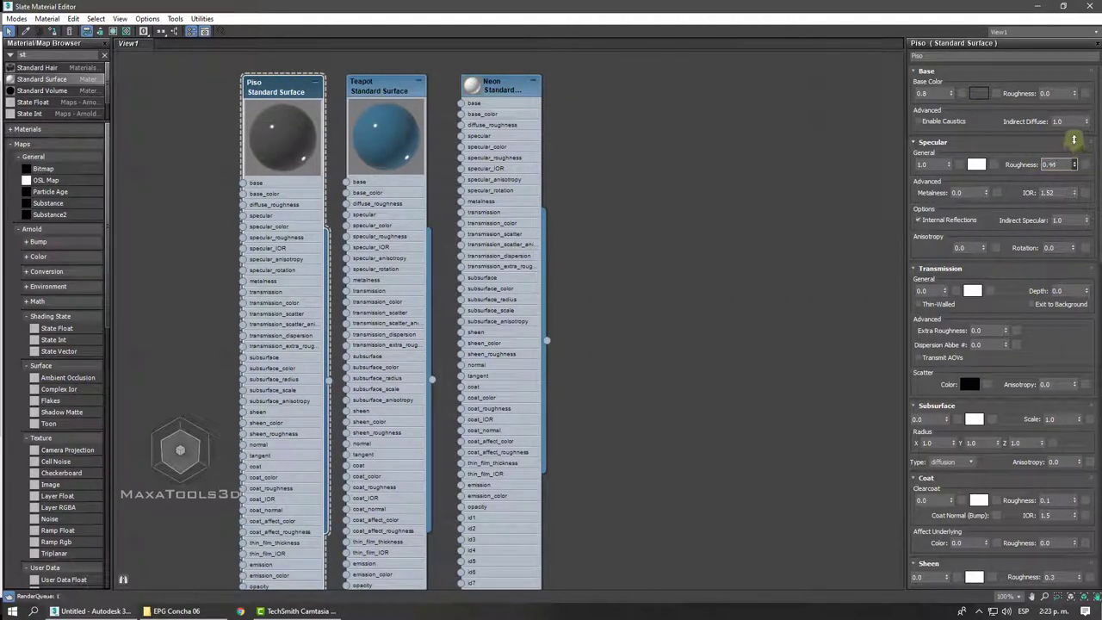
# Undo an accidental Piso emission change and open the Neon material's parameters.
pyautogui.click(384, 91)
pyautogui.click(472, 89)
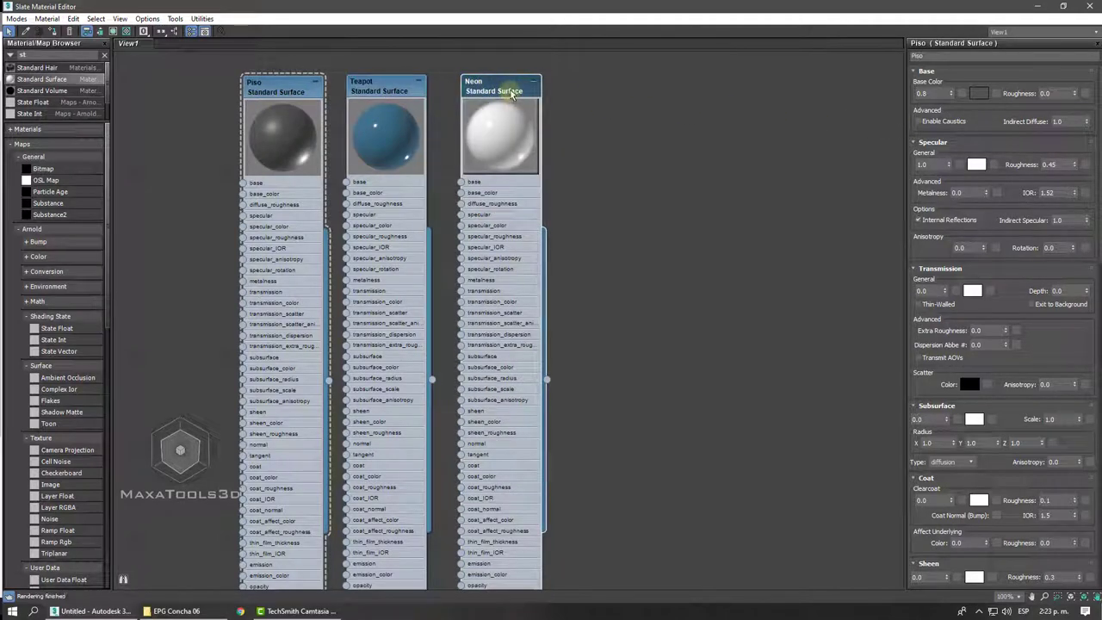
pyautogui.moveTo(968, 359)
pyautogui.mouseDown()
pyautogui.moveTo(892, 207)
pyautogui.moveTo(885, 141)
pyautogui.mouseUp()
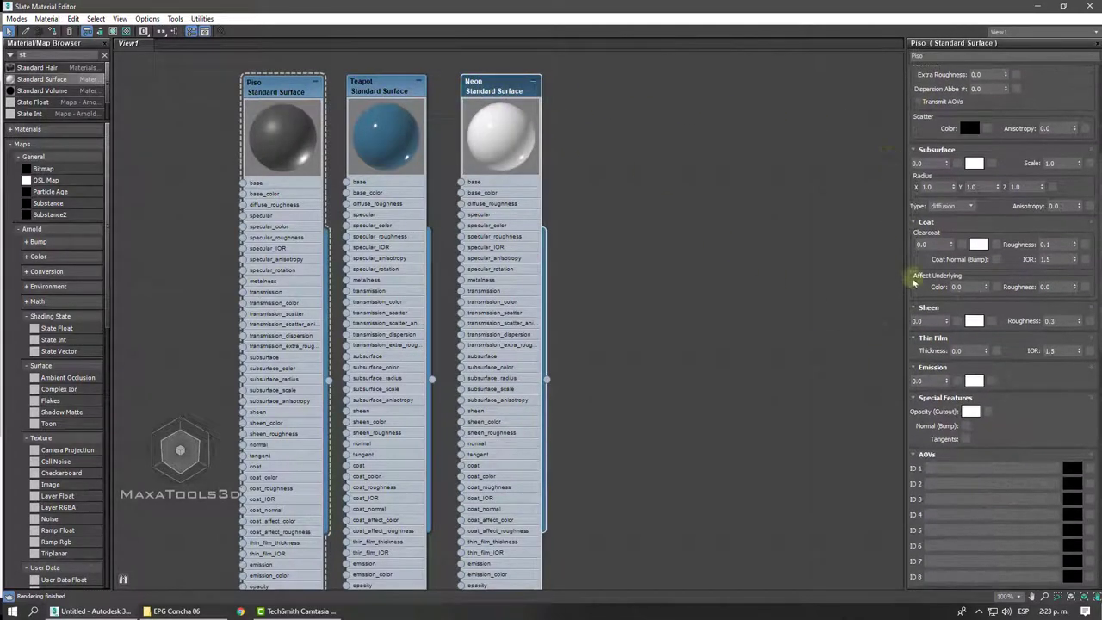
pyautogui.doubleClick(934, 383)
pyautogui.write('1')
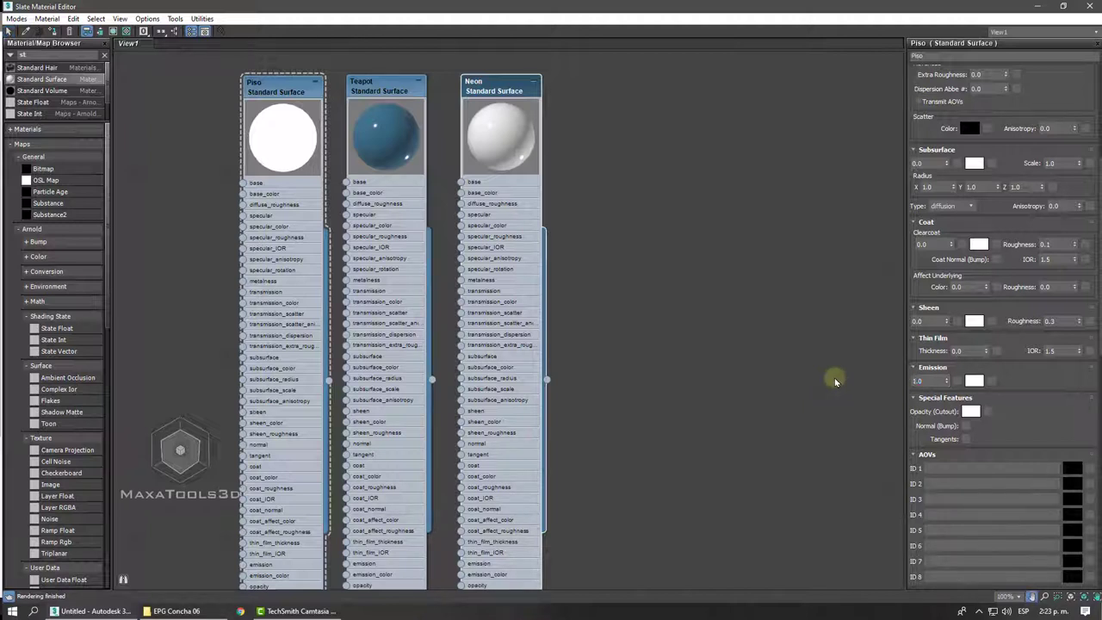
pyautogui.hotkey('ctrl', 'z')
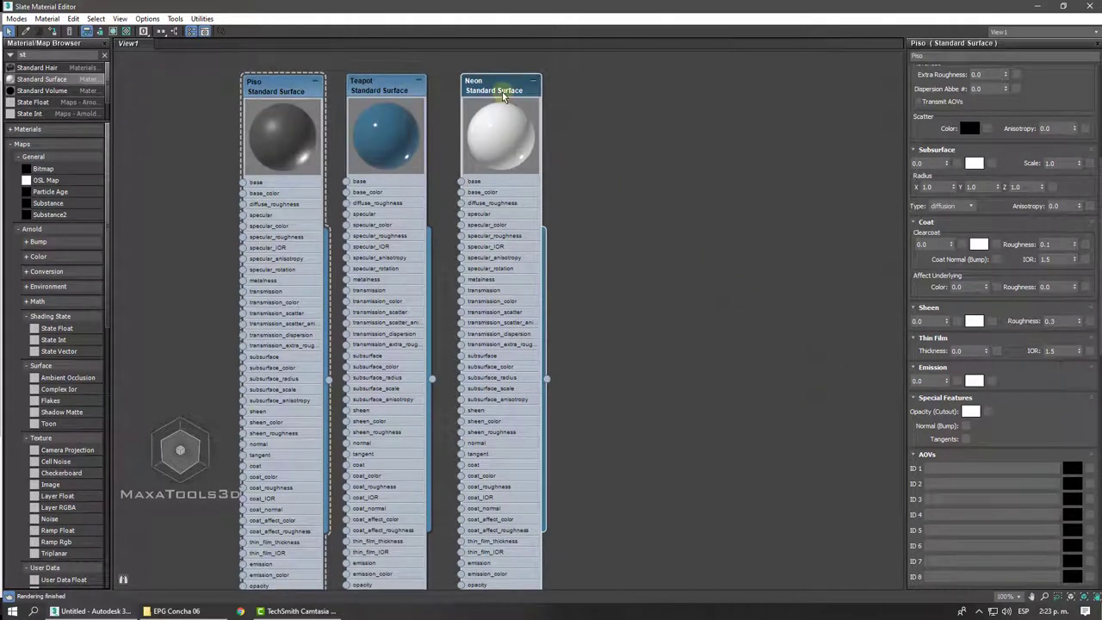
pyautogui.click(504, 96)
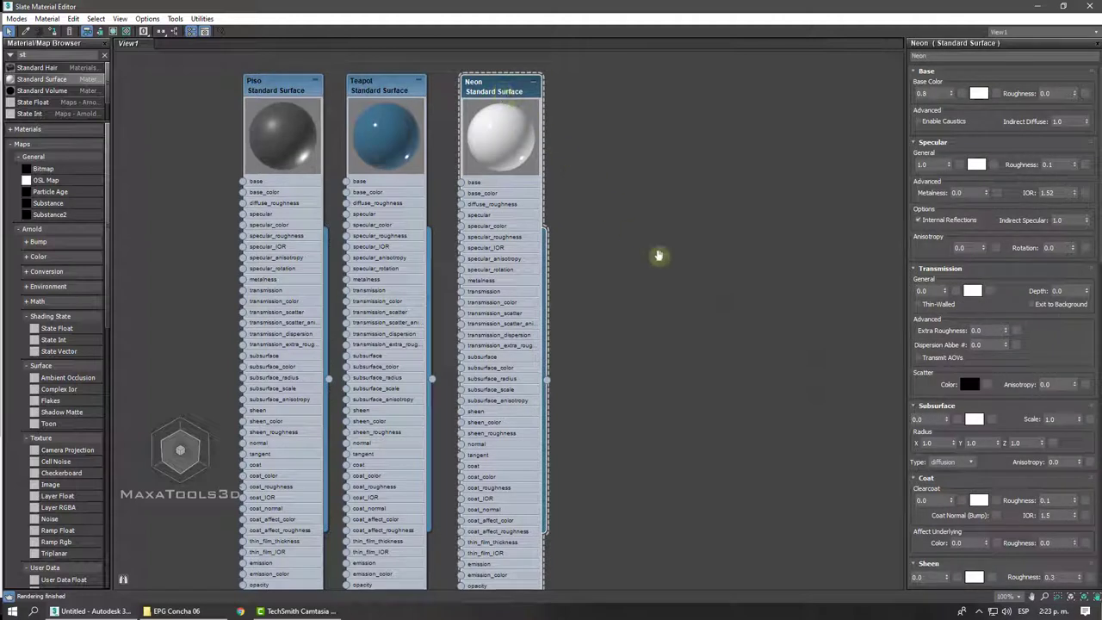
# Set Neon's emission weight to 1.0 with an orange emission colour.
pyautogui.moveTo(929, 527); pyautogui.dragTo(930, 300)
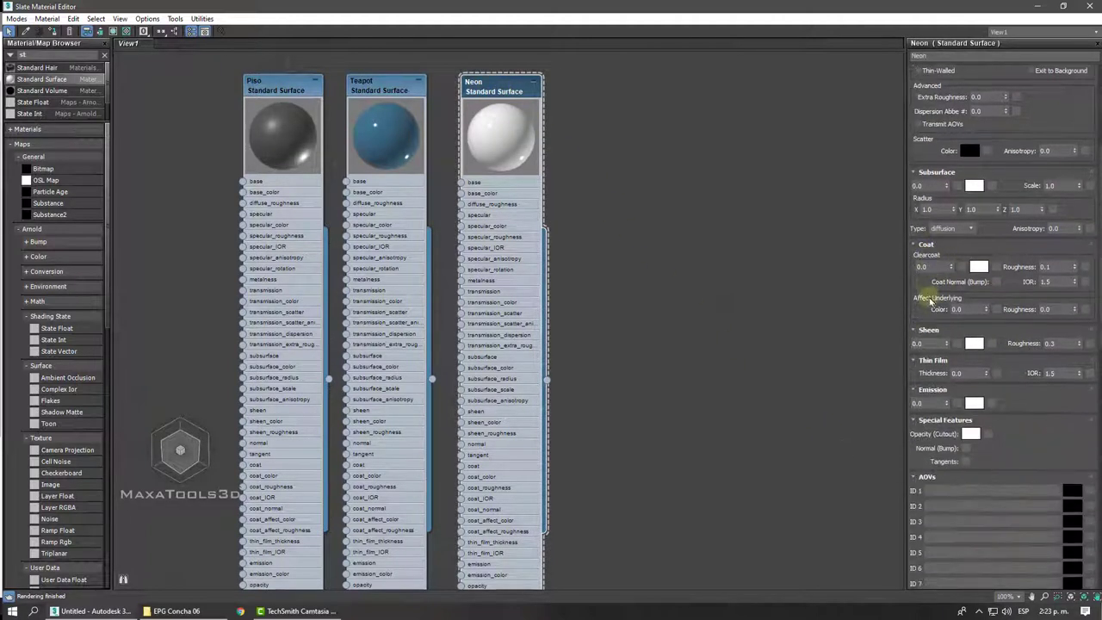
pyautogui.doubleClick(923, 403)
pyautogui.write('1')
pyautogui.press('Return')
pyautogui.click(971, 403)
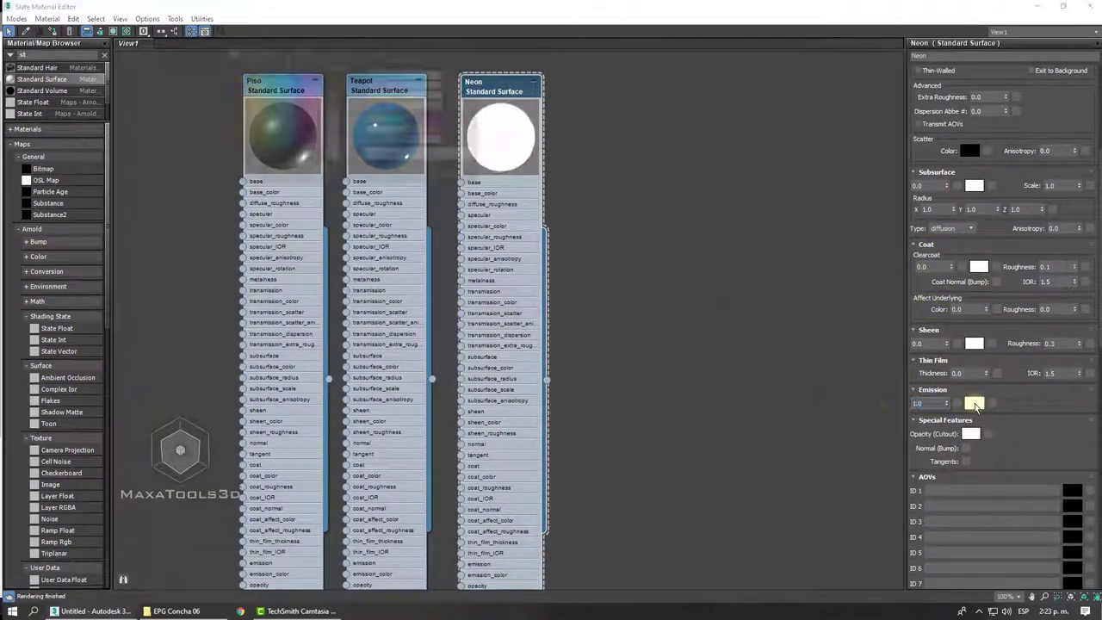
pyautogui.moveTo(341, 162); pyautogui.dragTo(341, 74)
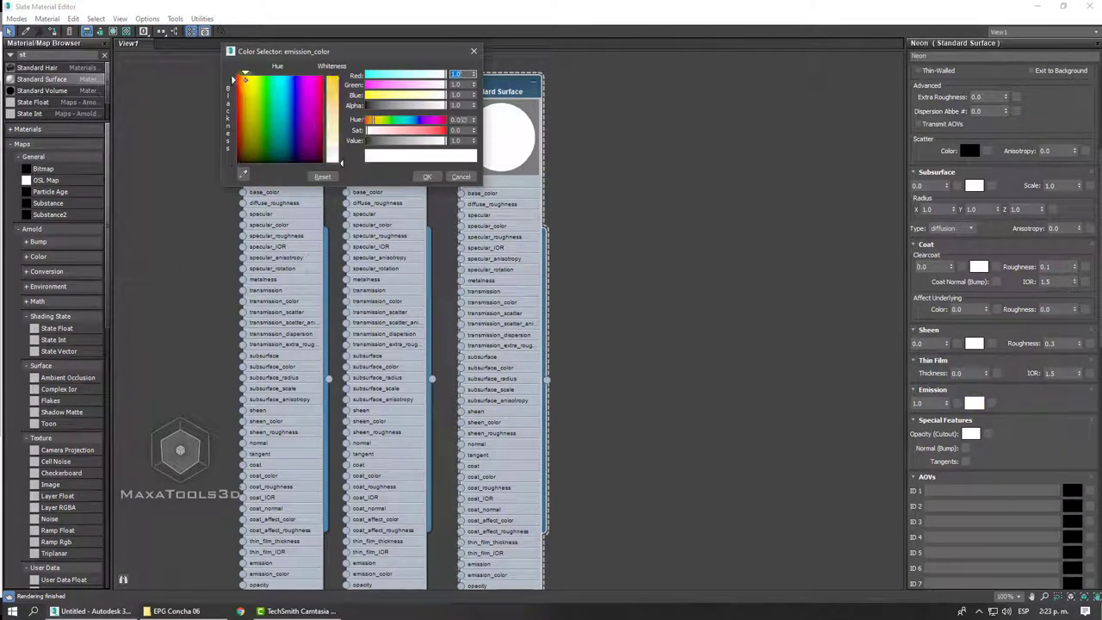
pyautogui.click(245, 76)
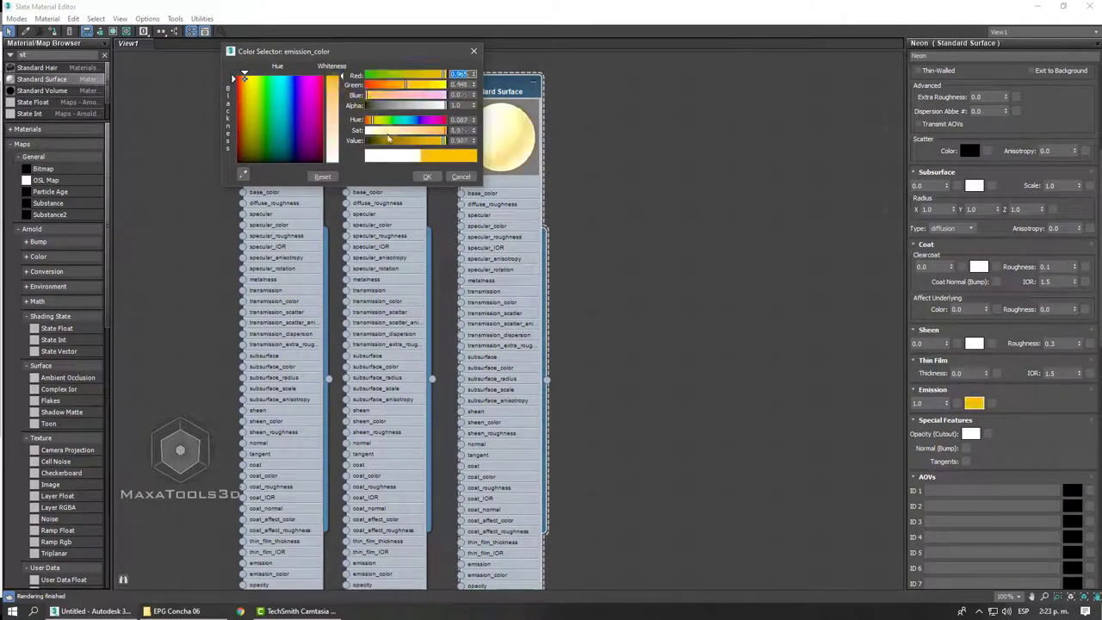
pyautogui.click(425, 176)
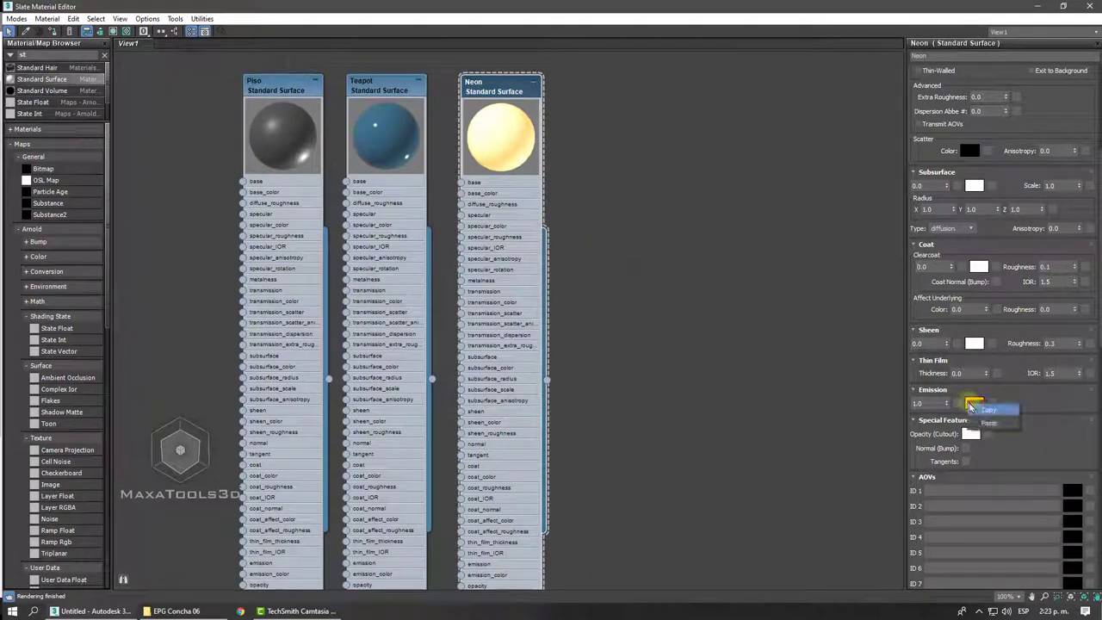
# Paste the orange emission colour into Neon's base colour.
pyautogui.moveTo(994, 261); pyautogui.dragTo(966, 461)
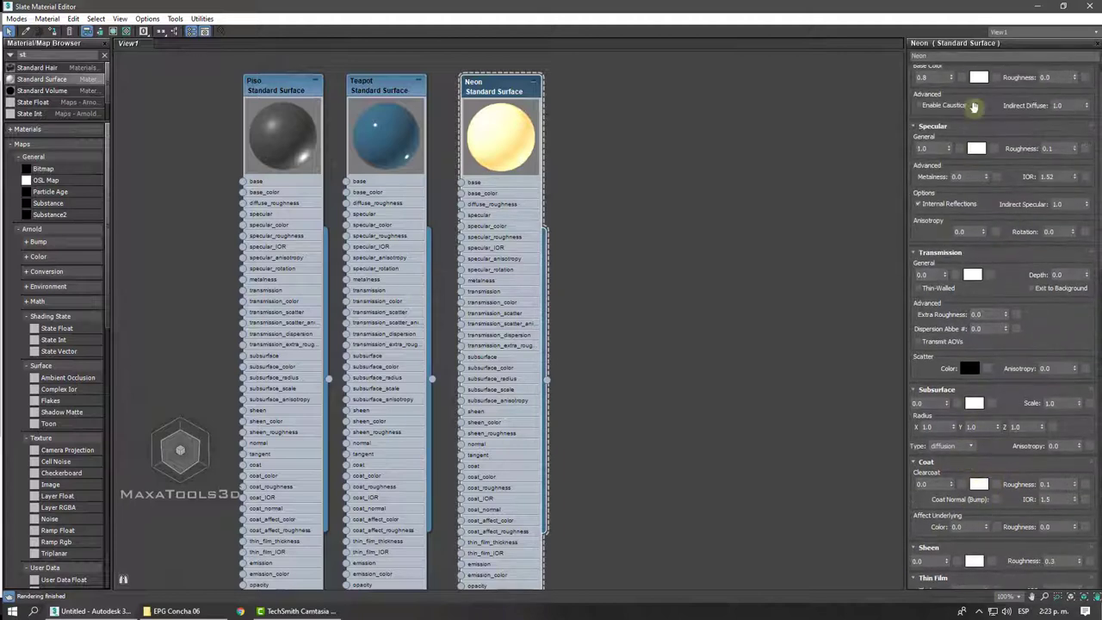
pyautogui.moveTo(974, 106); pyautogui.dragTo(974, 154)
pyautogui.click(979, 94)
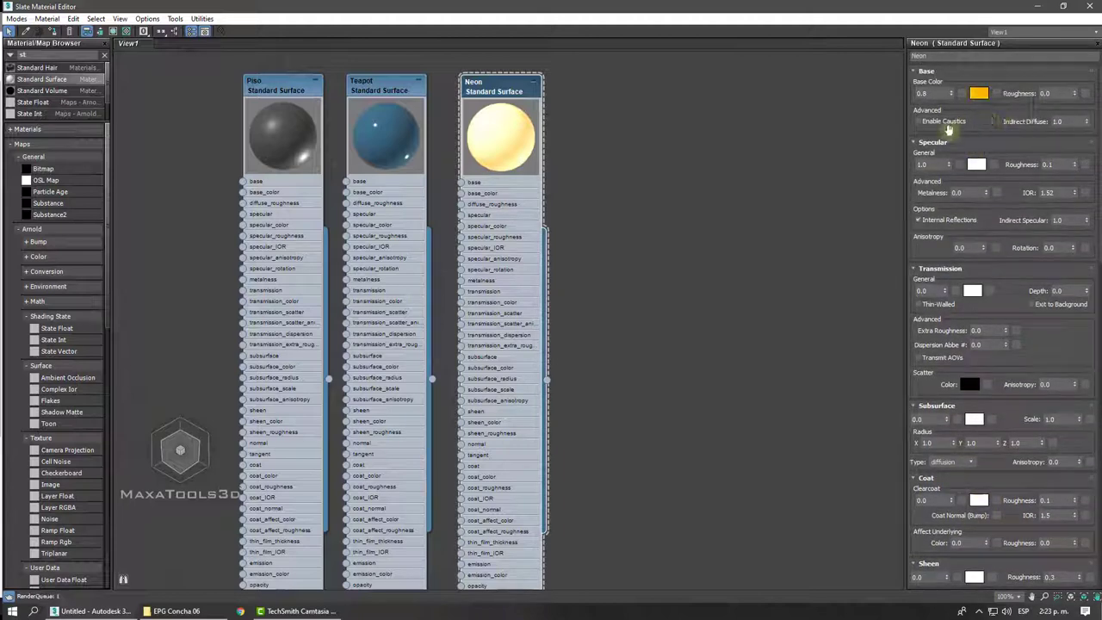
pyautogui.scroll(-1, 763, 181)
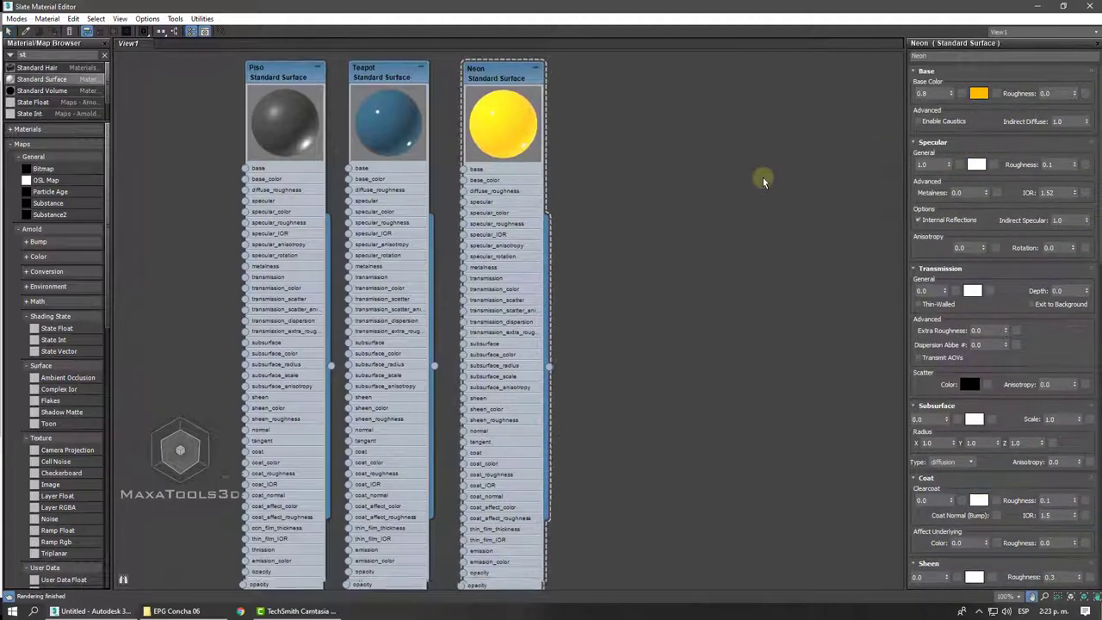
pyautogui.scroll(-1, 763, 179)
# Assign the Teapot material to the teapot body and lid, and the Neon material to the sphere.
pyautogui.moveTo(637, 10); pyautogui.dragTo(327, 67)
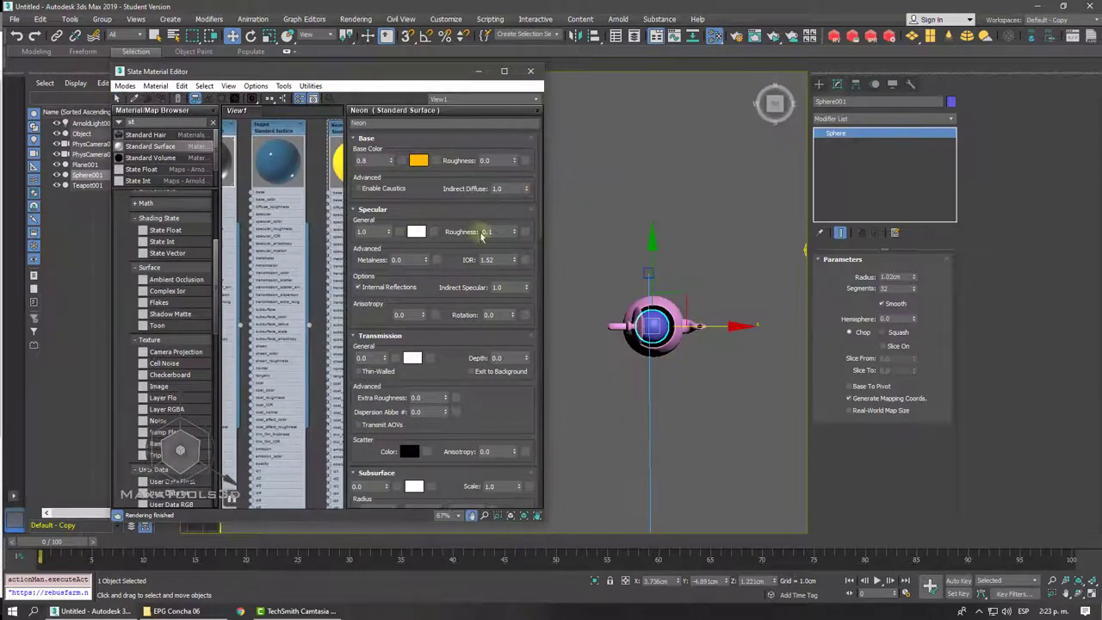
pyautogui.moveTo(308, 325); pyautogui.dragTo(664, 312)
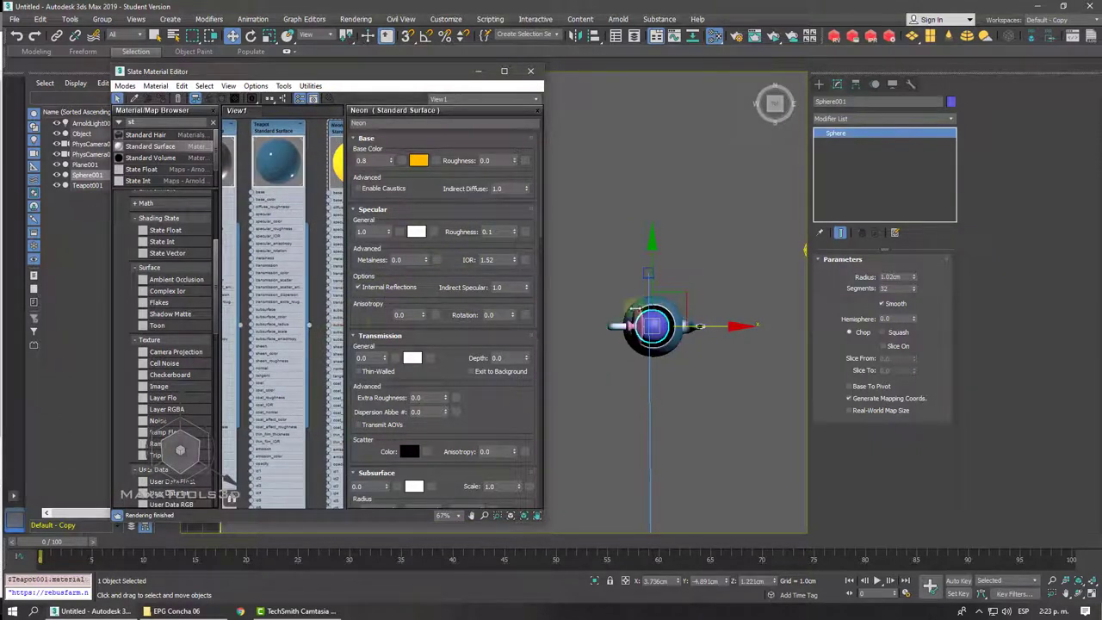
pyautogui.moveTo(312, 328); pyautogui.dragTo(632, 326)
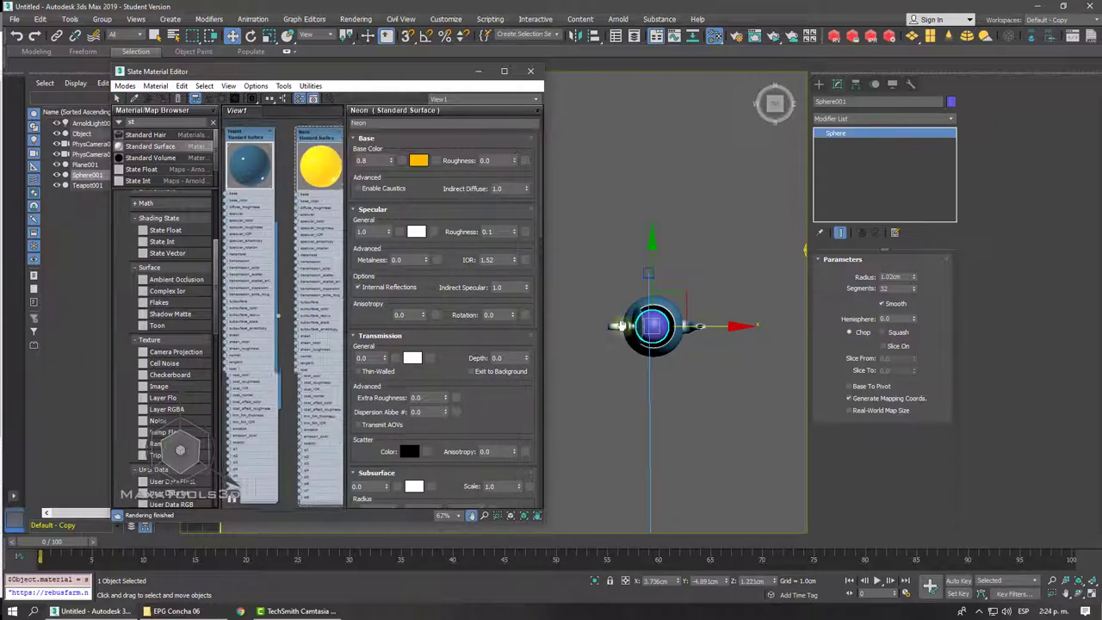
pyautogui.moveTo(336, 326); pyautogui.dragTo(656, 321)
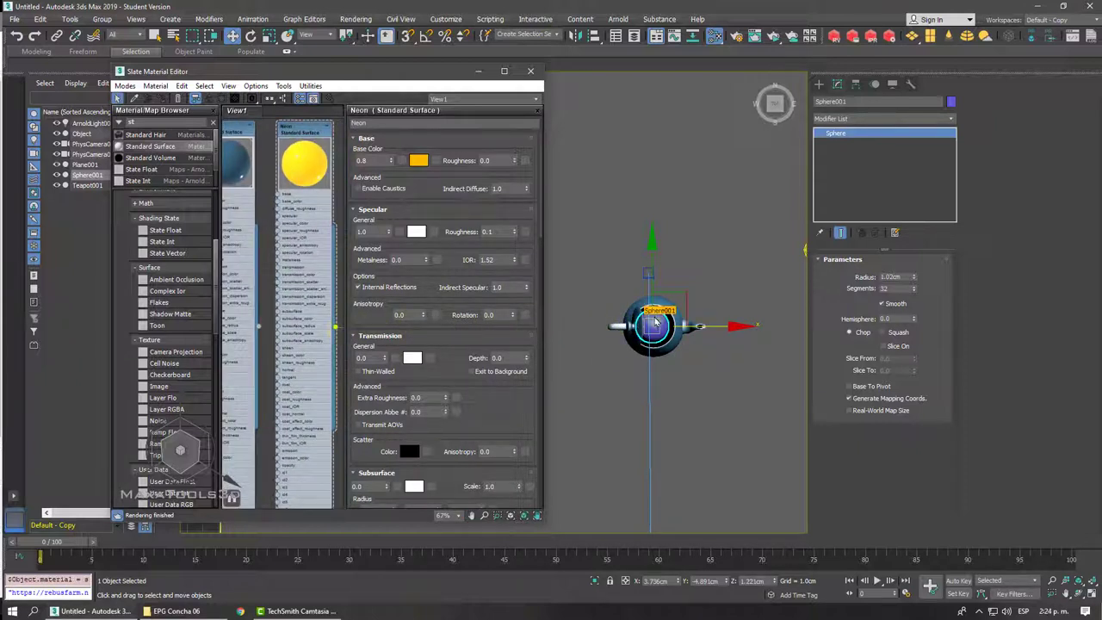
# Close the material editor, select the teapot lid and turn on Auto Key.
pyautogui.click(530, 74)
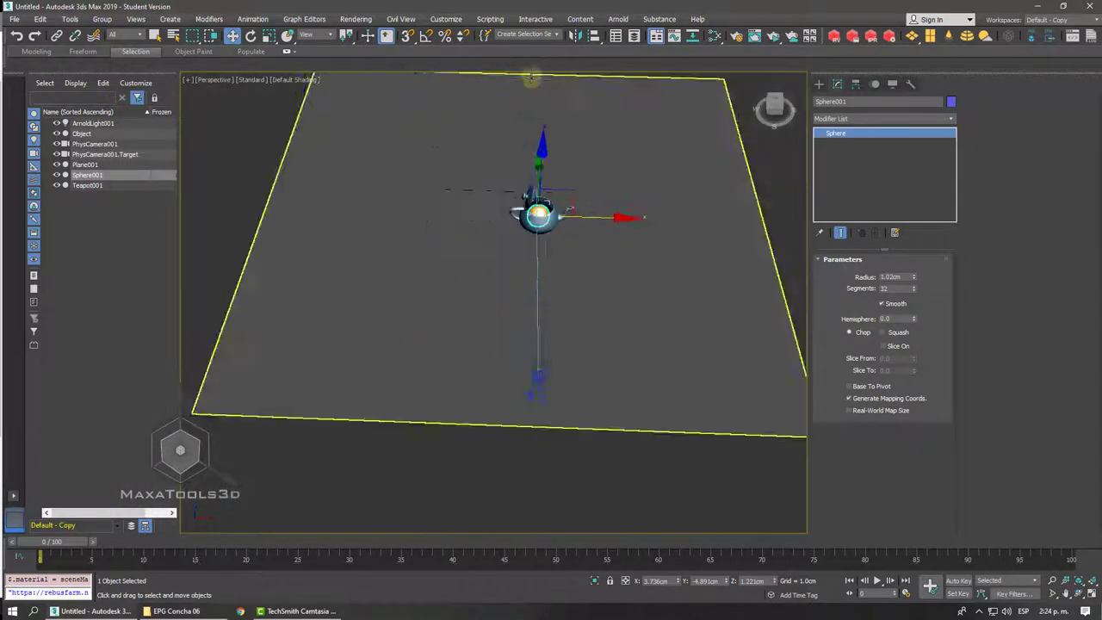
pyautogui.keyDown('alt'); pyautogui.moveTo(532, 77); pyautogui.dragTo(551, 172, button='middle'); pyautogui.keyUp('alt')
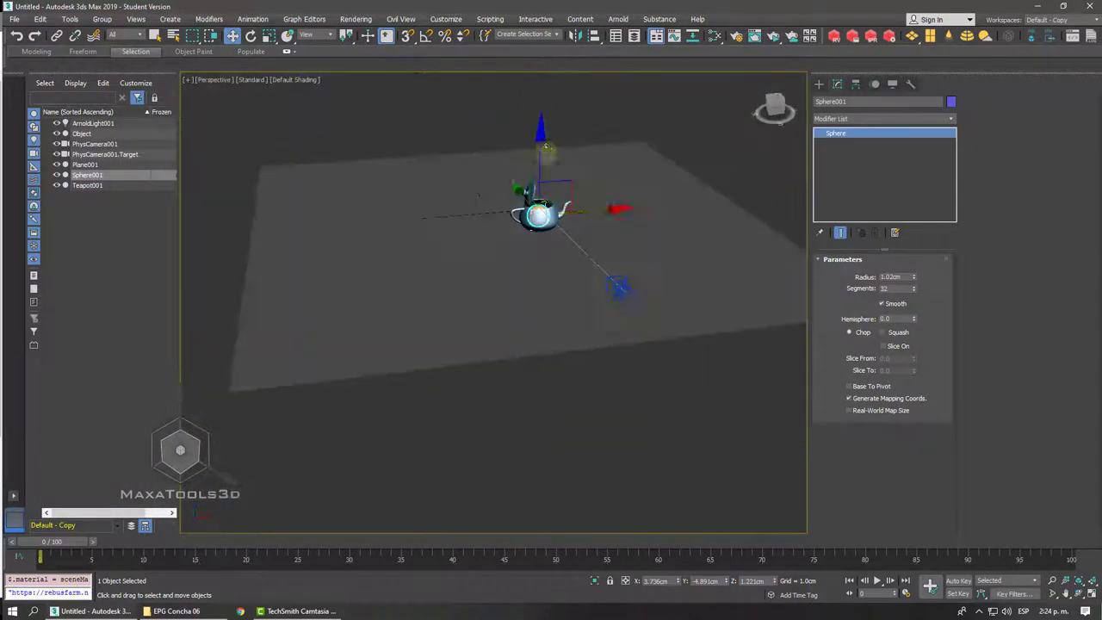
pyautogui.scroll(3, 551, 173)
pyautogui.click(553, 175)
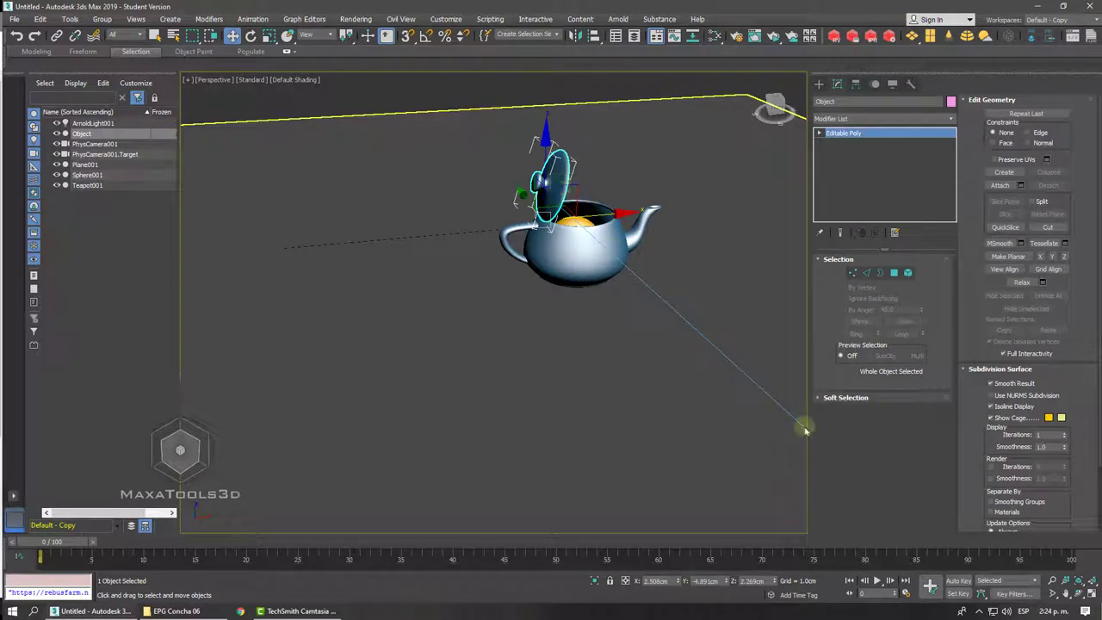
pyautogui.click(954, 580)
# At frame 15, change which channels the key filters record.
pyautogui.moveTo(39, 540); pyautogui.dragTo(207, 544)
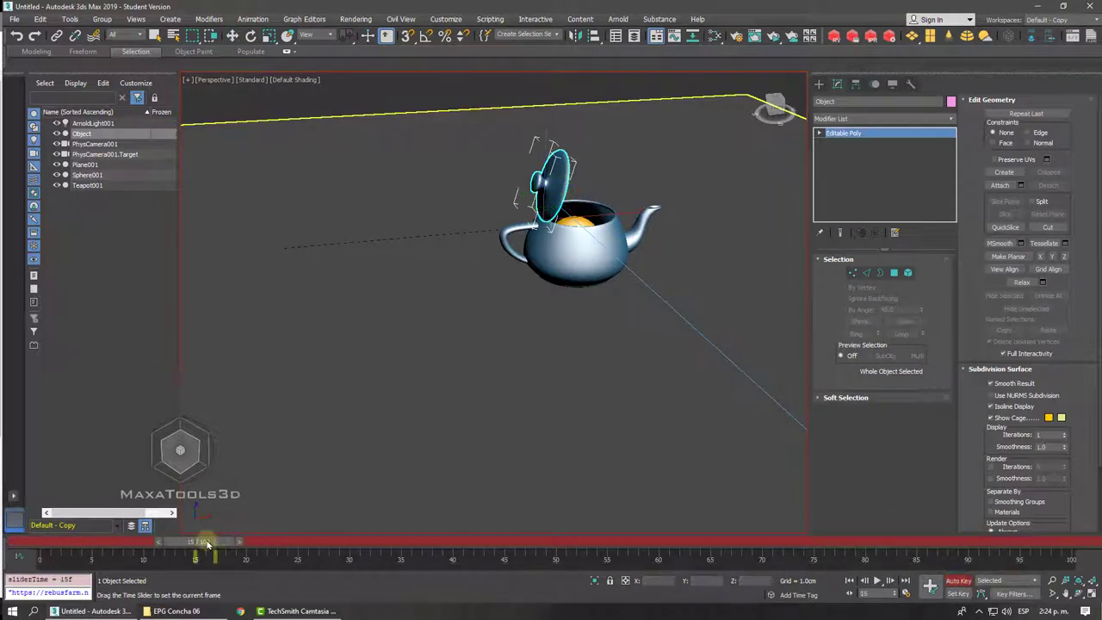
pyautogui.press('w')
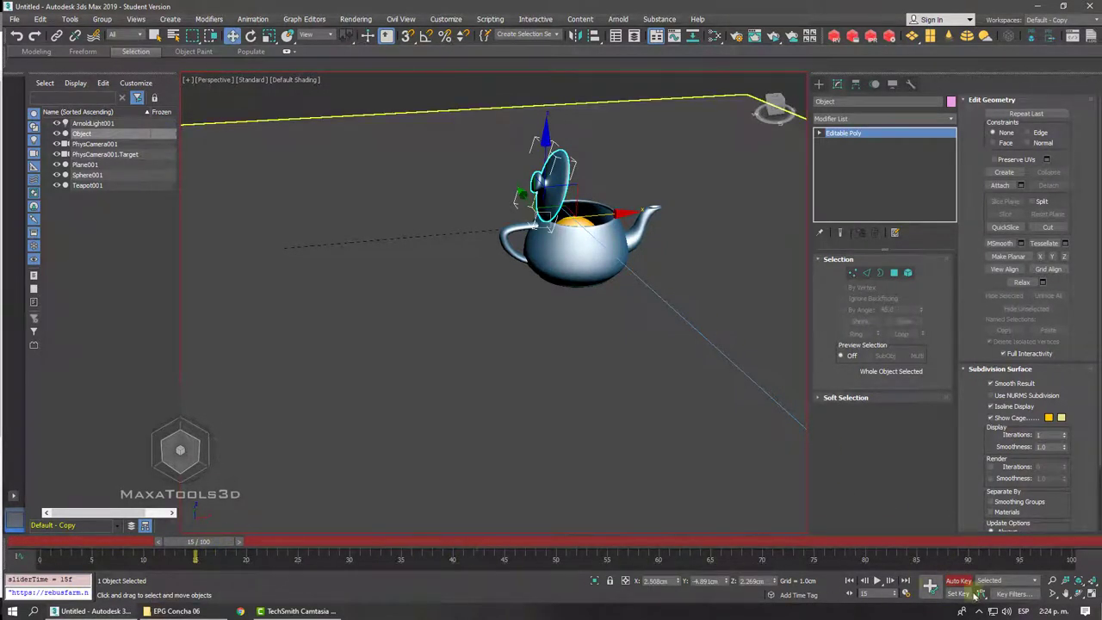
pyautogui.click(999, 594)
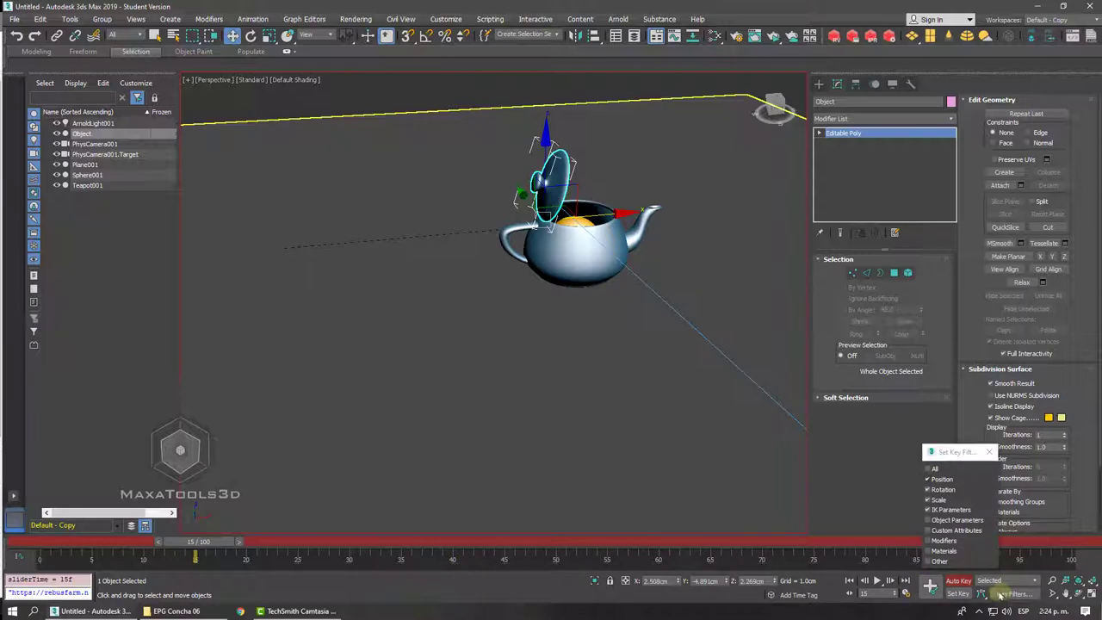
pyautogui.click(931, 510)
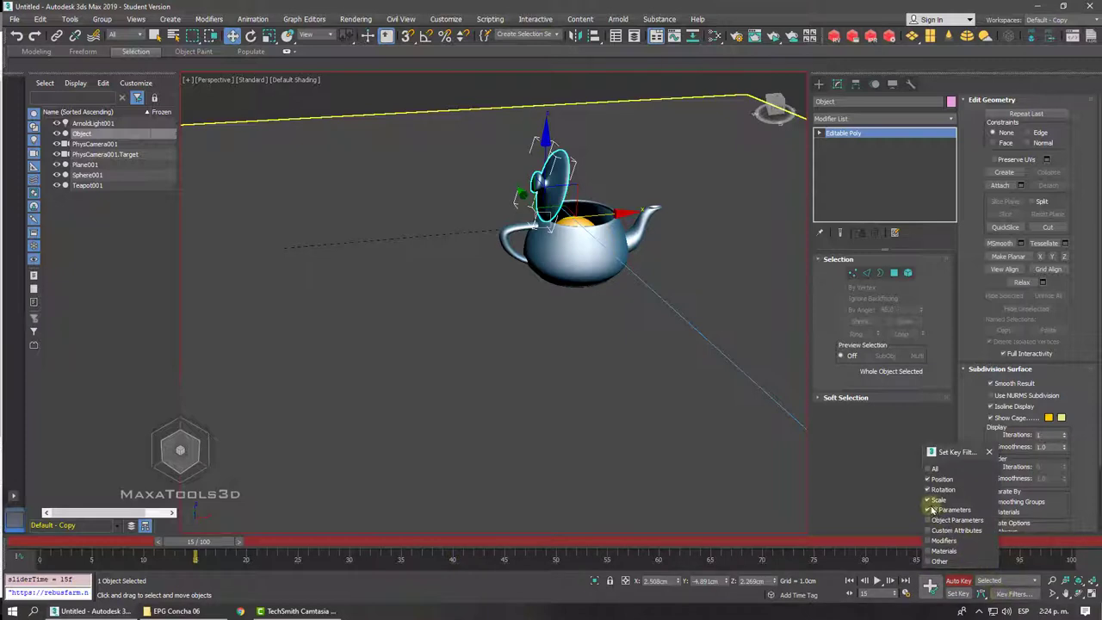
pyautogui.click(990, 453)
# At frame 25, return the lid to its closed skin pose.
pyautogui.moveTo(206, 542); pyautogui.dragTo(373, 551)
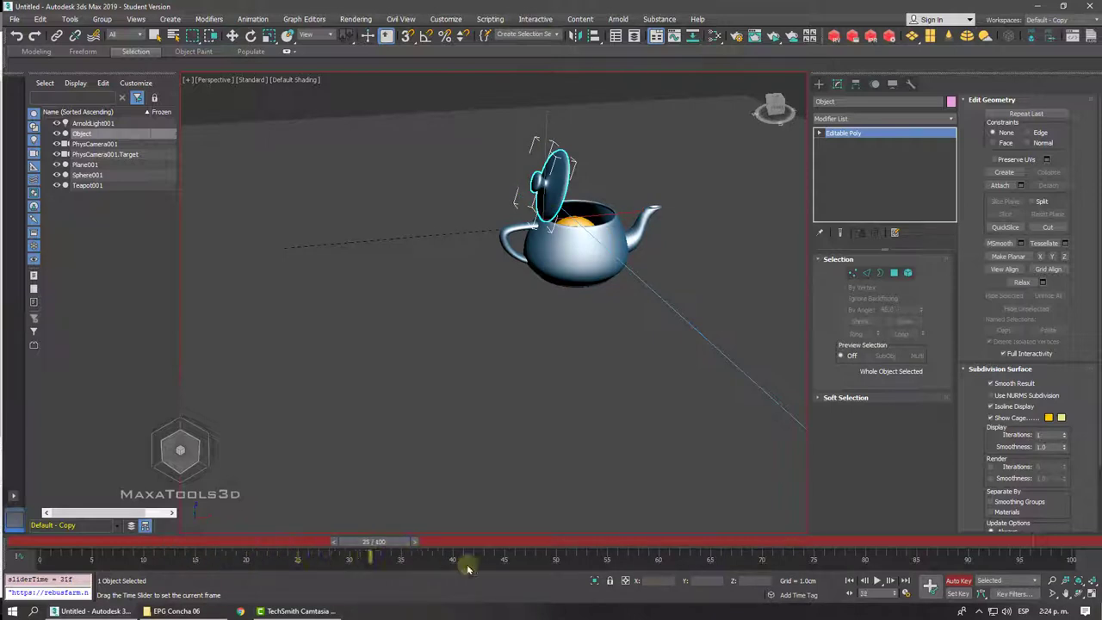
pyautogui.moveTo(468, 569); pyautogui.dragTo(515, 568)
pyautogui.press('w')
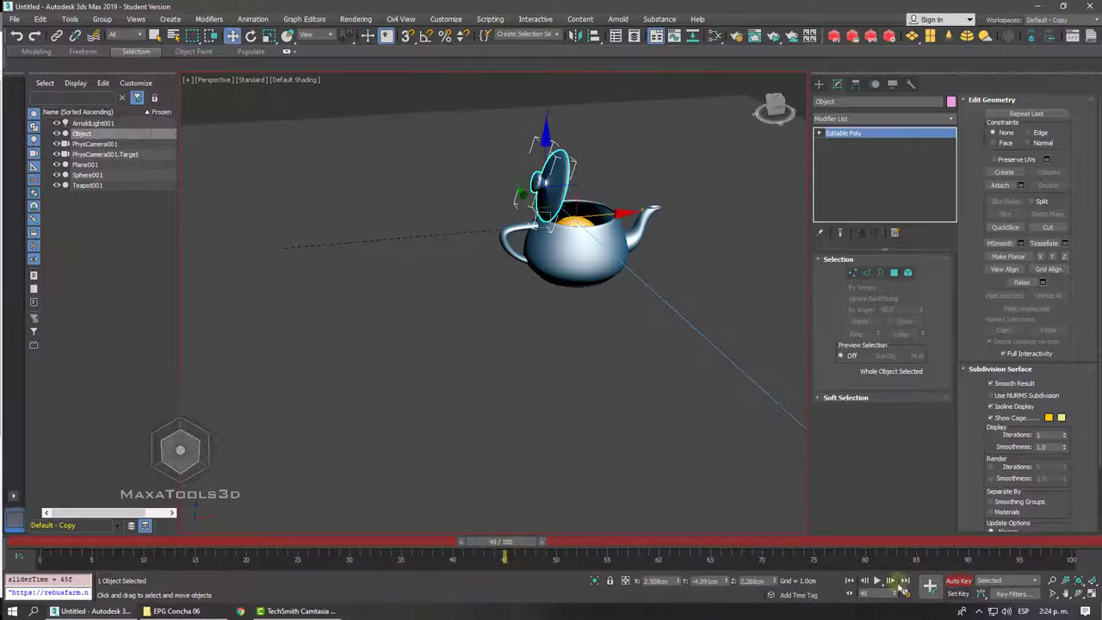
pyautogui.moveTo(463, 546); pyautogui.dragTo(318, 531)
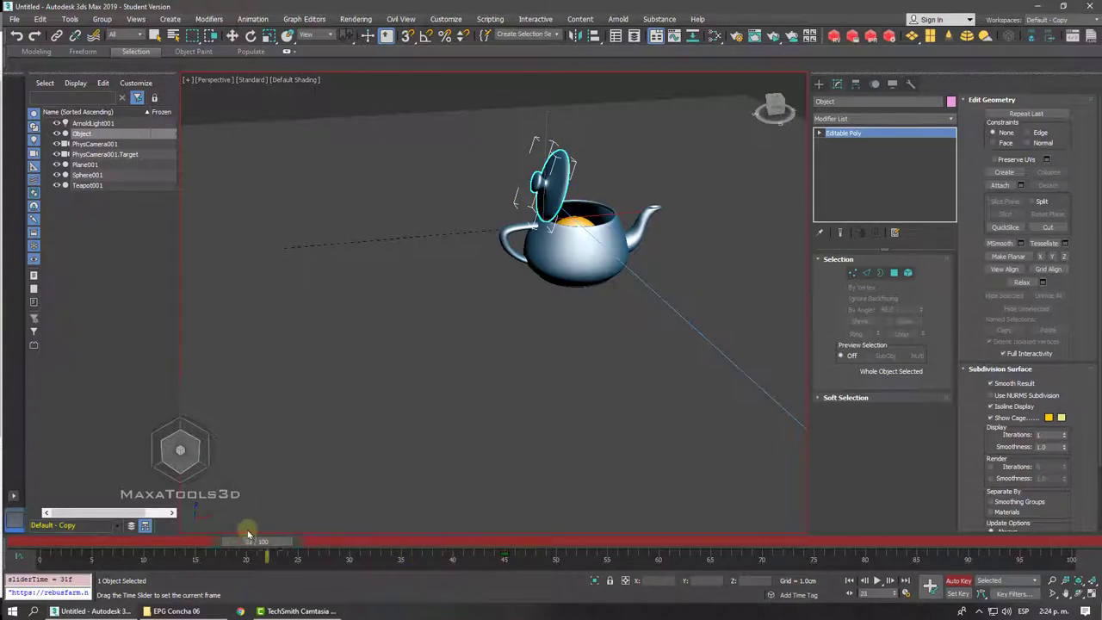
pyautogui.press('w')
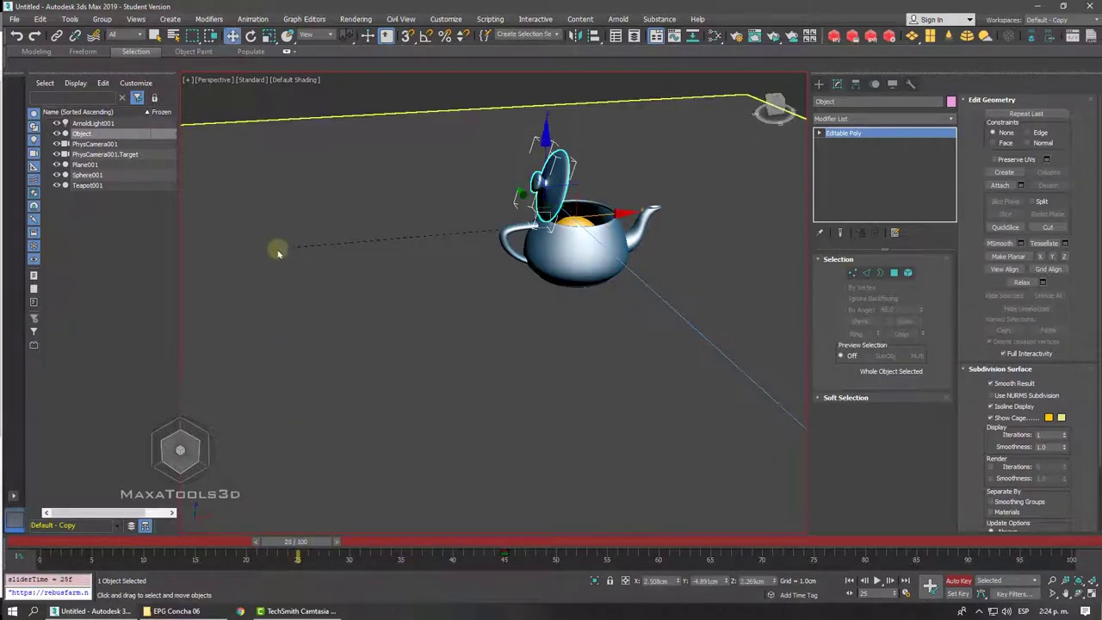
pyautogui.click(247, 19)
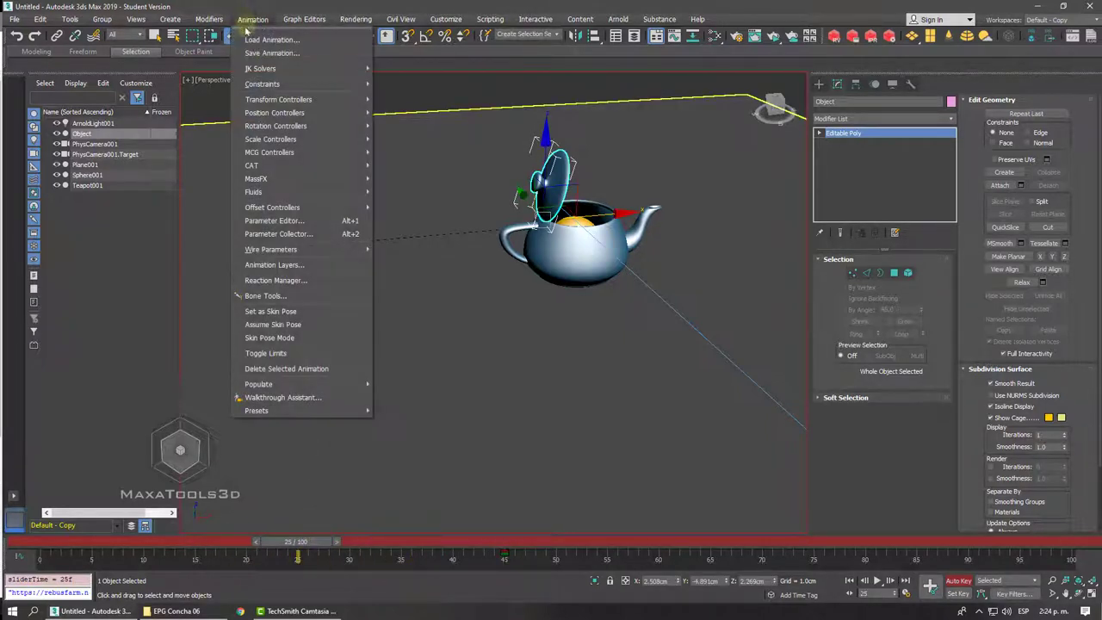
pyautogui.click(271, 325)
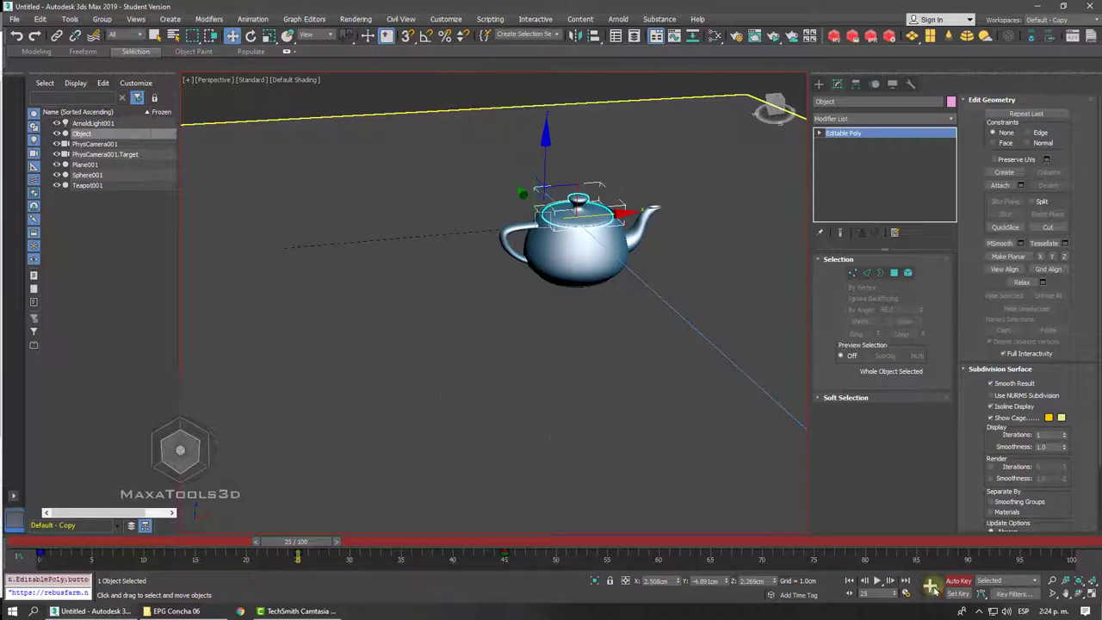
# Scrub the timeline to preview the lid animation, then select the camera.
pyautogui.moveTo(297, 542)
pyautogui.mouseDown()
pyautogui.moveTo(559, 542)
pyautogui.moveTo(127, 551)
pyautogui.moveTo(577, 551)
pyautogui.moveTo(39, 551)
pyautogui.mouseUp()
pyautogui.moveTo(482, 344)
pyautogui.keyDown('alt'); pyautogui.mouseDown(button='middle')
pyautogui.moveTo(534, 294)
pyautogui.moveTo(743, 401)
pyautogui.moveTo(608, 295)
pyautogui.mouseUp(button='middle'); pyautogui.keyUp('alt')
pyautogui.click(534, 294)
# With Auto Key, move the camera closer to the teapot at frame 20.
pyautogui.scroll(5, 610, 293)
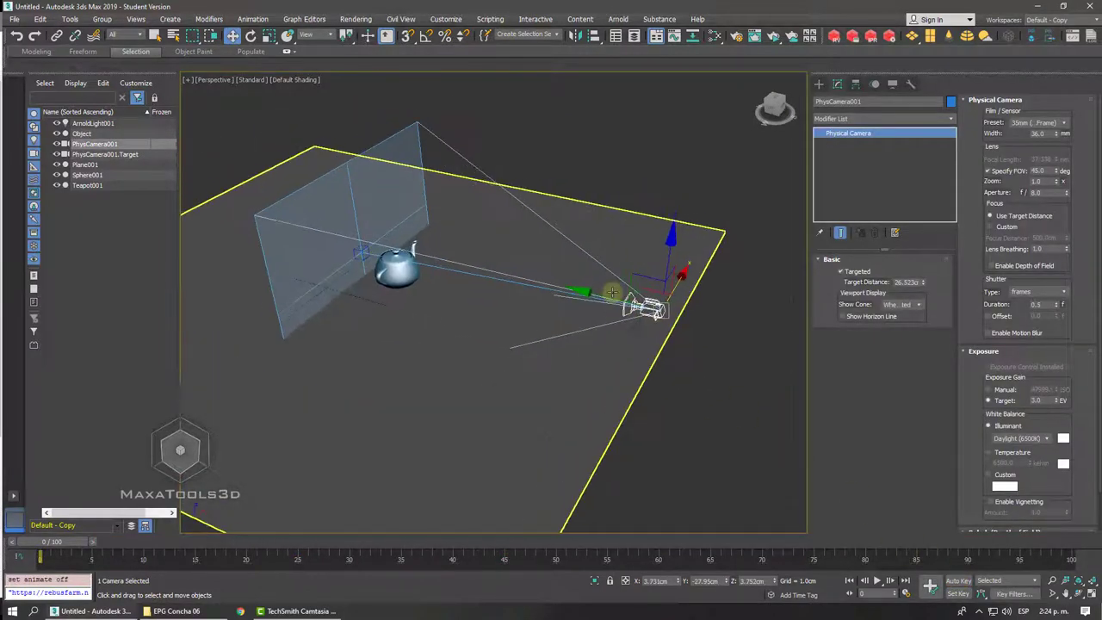
pyautogui.moveTo(52, 540); pyautogui.dragTo(247, 541)
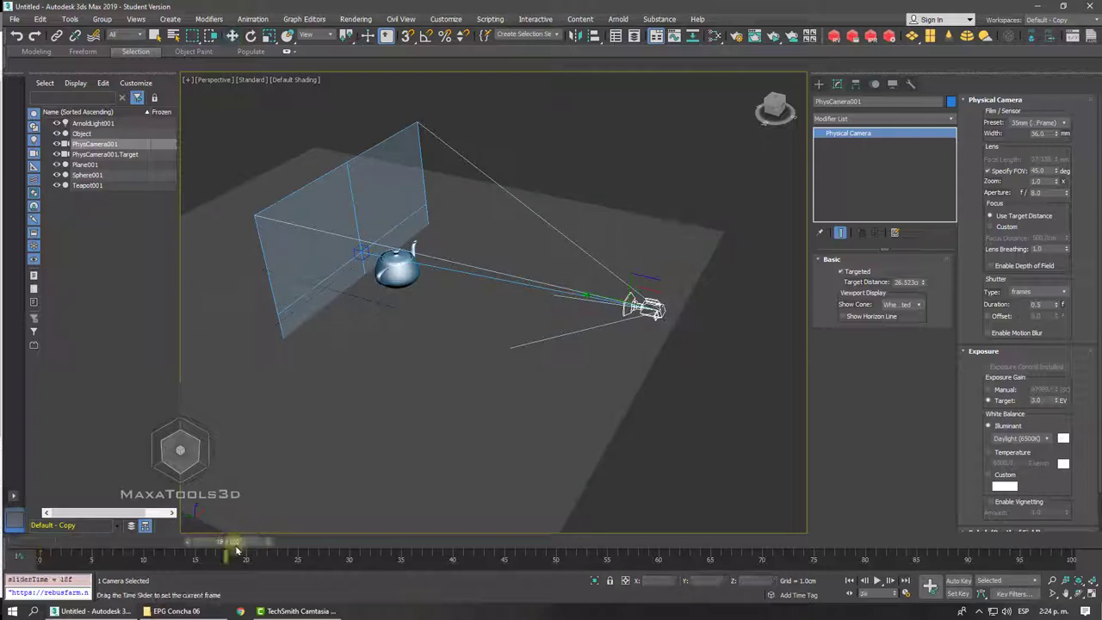
pyautogui.click(958, 580)
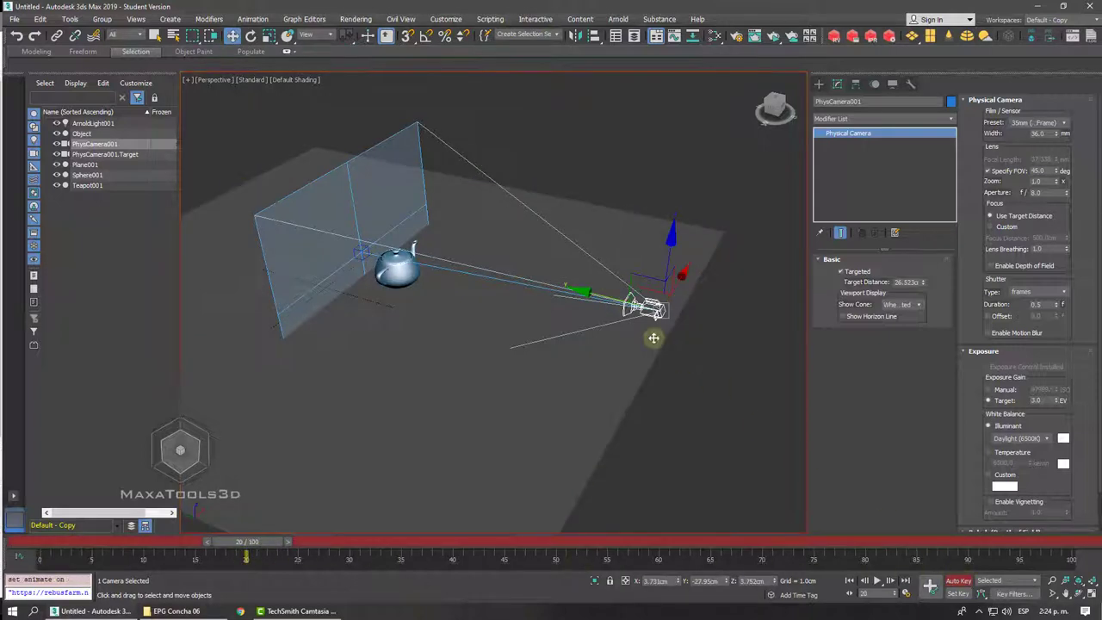
pyautogui.moveTo(654, 332); pyautogui.dragTo(370, 250)
pyautogui.click(956, 580)
# Move the camera target toward the teapot and look through the camera from frame 0.
pyautogui.click(359, 253)
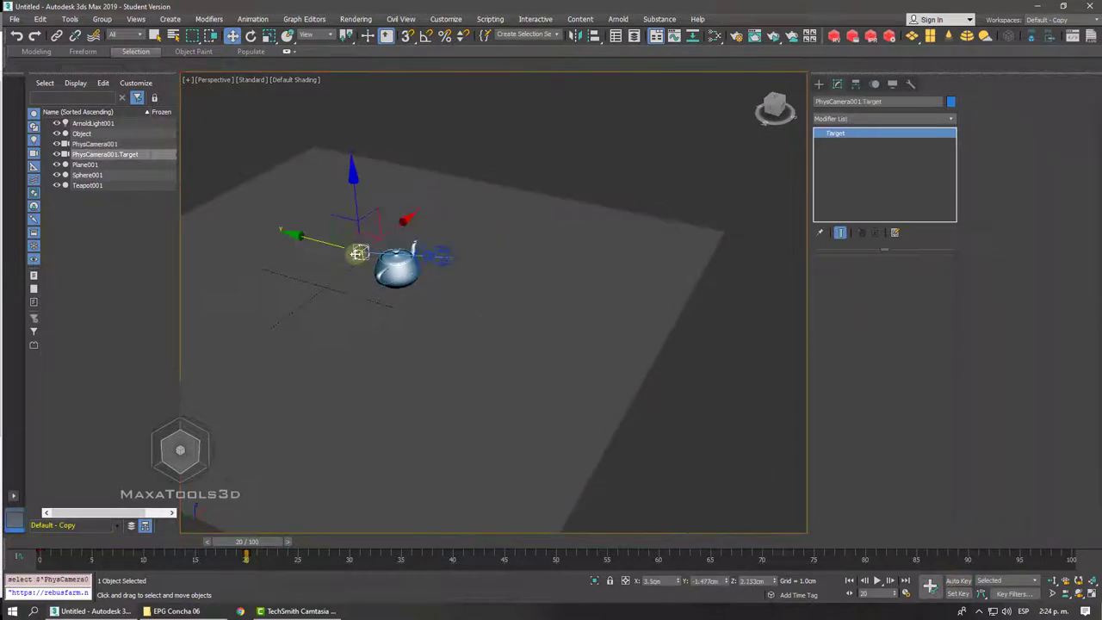
pyautogui.moveTo(325, 246); pyautogui.dragTo(357, 276)
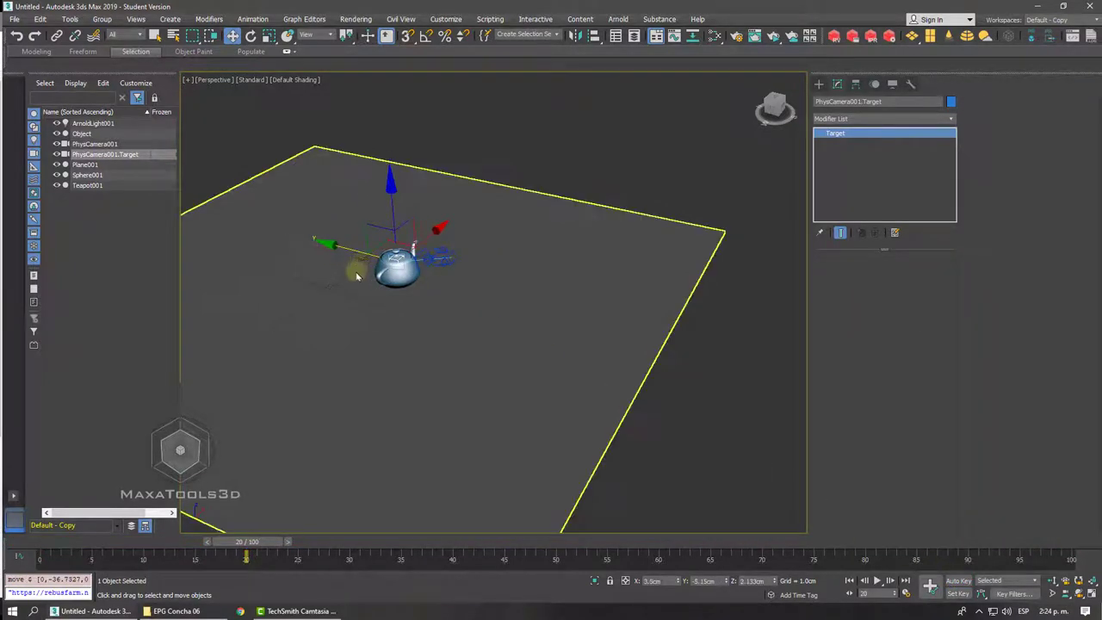
pyautogui.moveTo(249, 541); pyautogui.dragTo(41, 541)
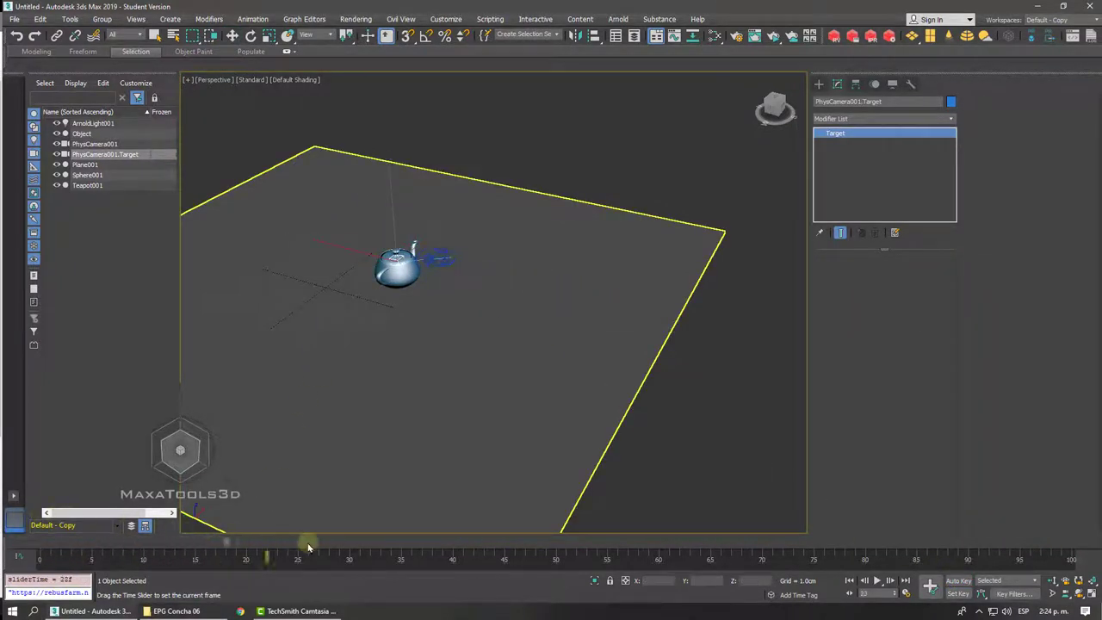
pyautogui.press('c')
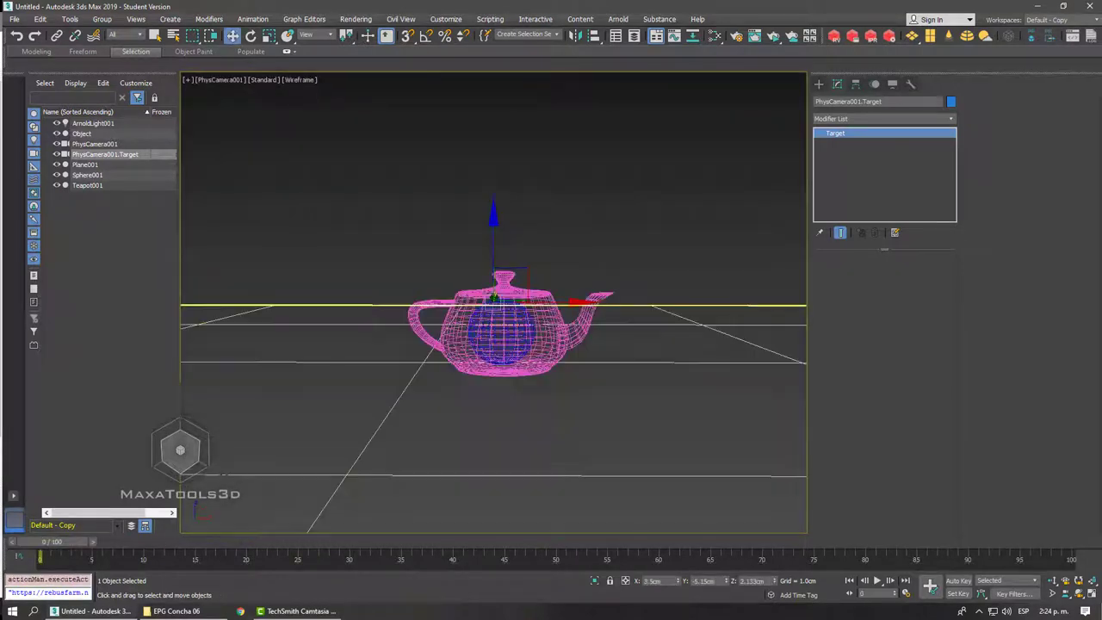
# Preview the camera move and lid animation through the camera, selecting the camera itself.
pyautogui.moveTo(47, 541)
pyautogui.mouseDown()
pyautogui.moveTo(495, 544)
pyautogui.moveTo(385, 469)
pyautogui.mouseUp()
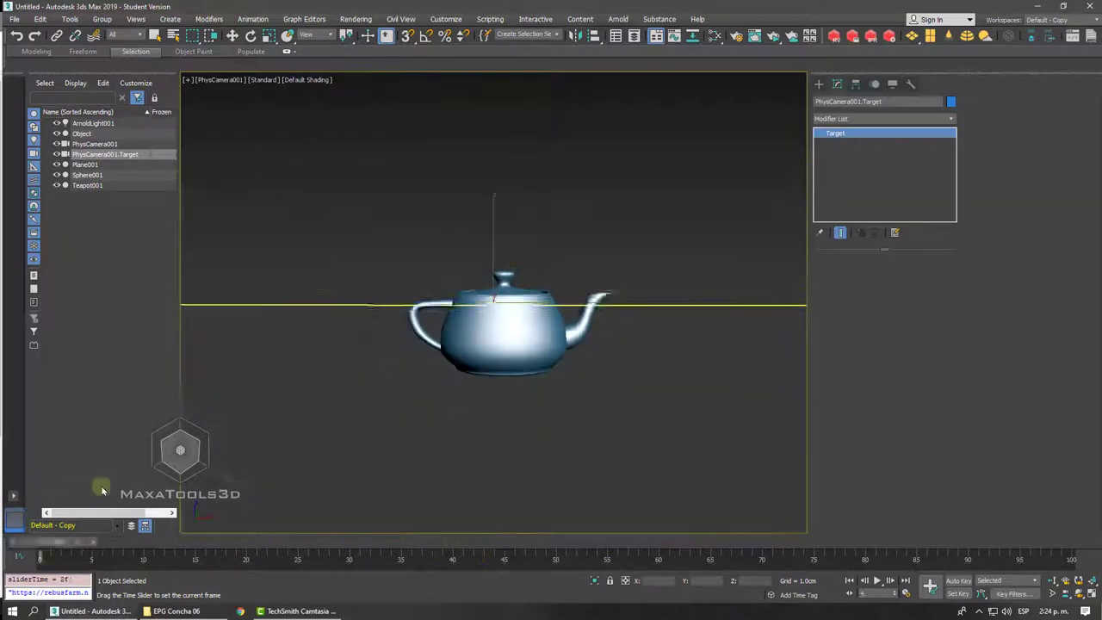
pyautogui.press('w')
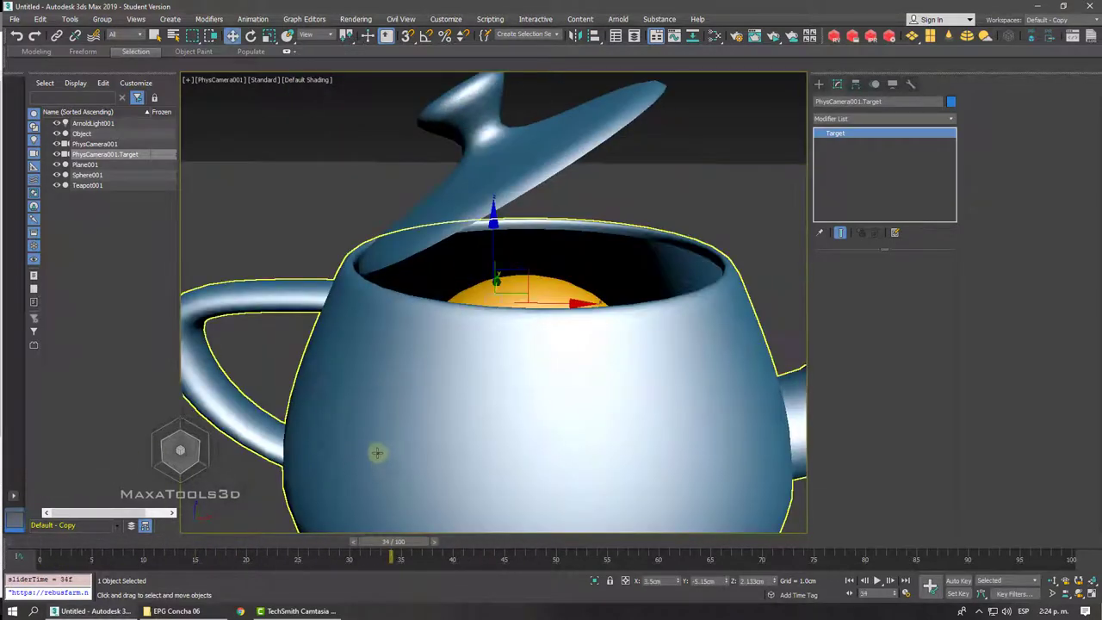
pyautogui.click(221, 80)
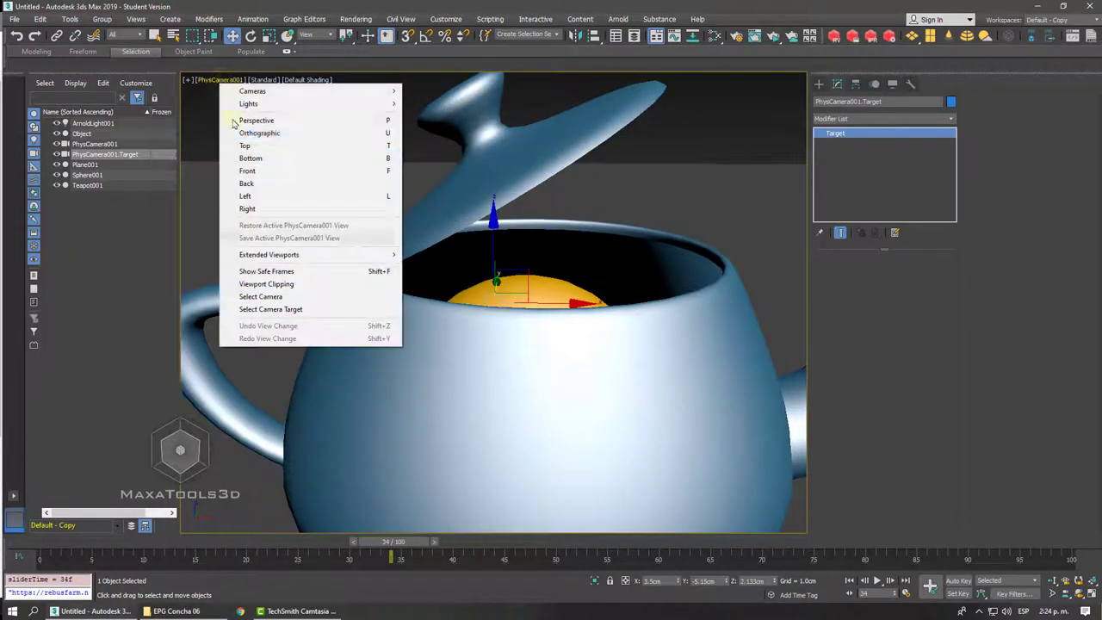
pyautogui.click(288, 305)
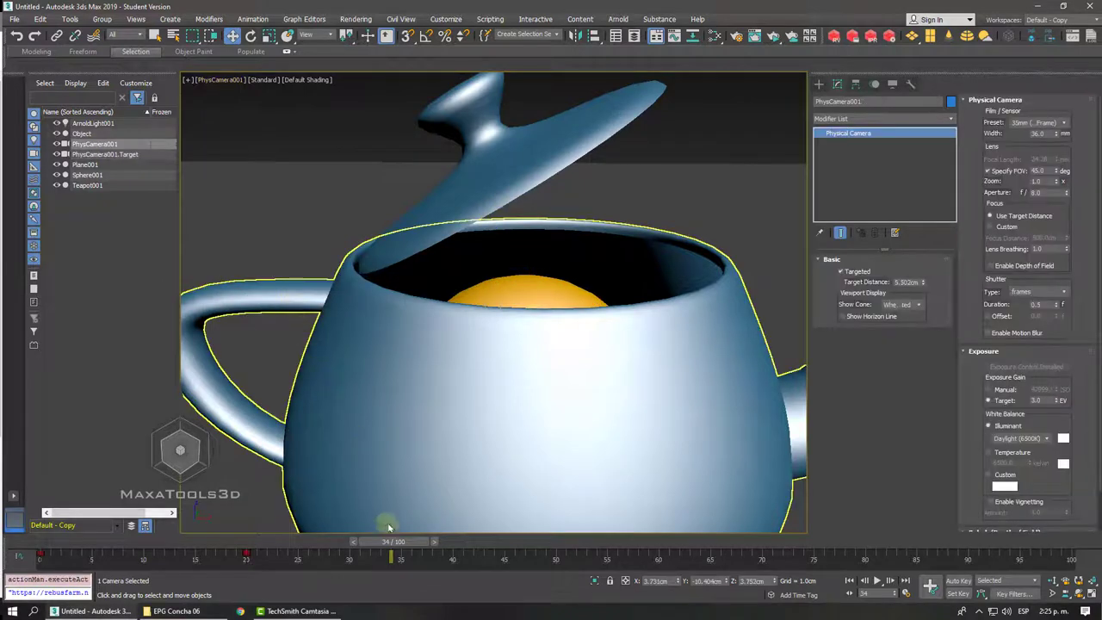
pyautogui.moveTo(391, 541)
pyautogui.mouseDown()
pyautogui.moveTo(436, 543)
pyautogui.moveTo(363, 542)
pyautogui.mouseUp()
pyautogui.click(218, 81)
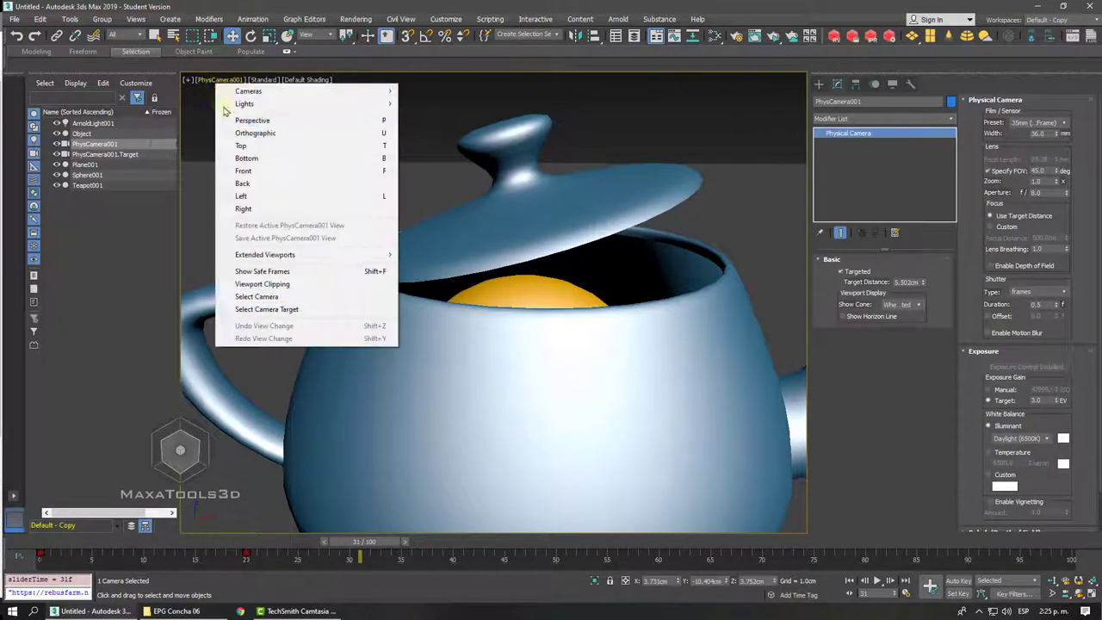
pyautogui.click(269, 306)
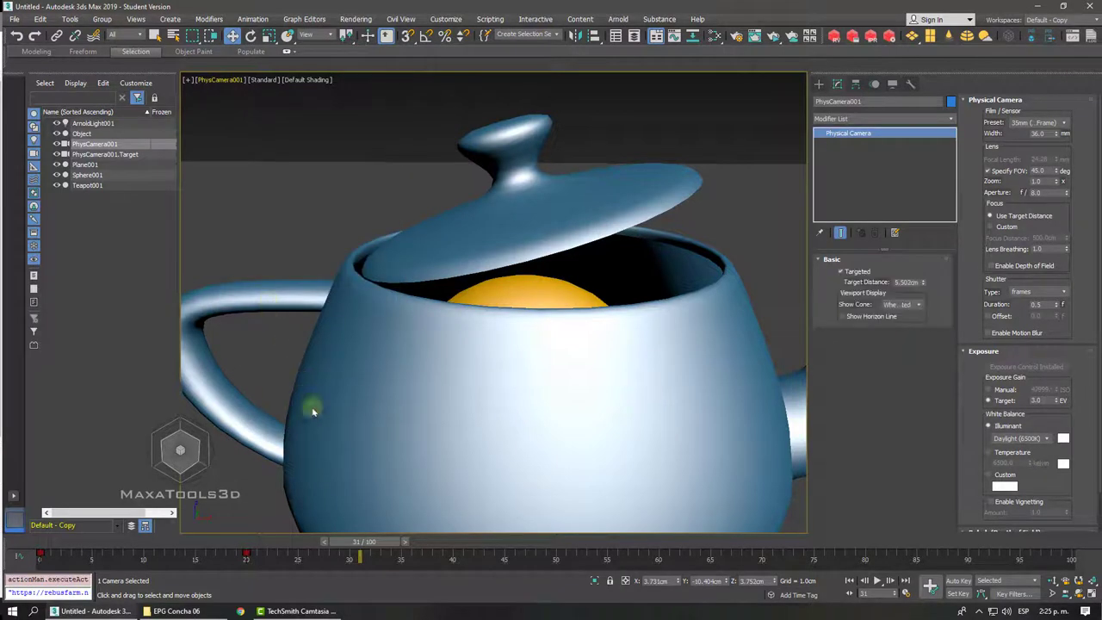
pyautogui.moveTo(369, 547)
pyautogui.mouseDown()
pyautogui.moveTo(436, 541)
pyautogui.moveTo(238, 514)
pyautogui.moveTo(258, 512)
pyautogui.moveTo(247, 548)
pyautogui.mouseUp()
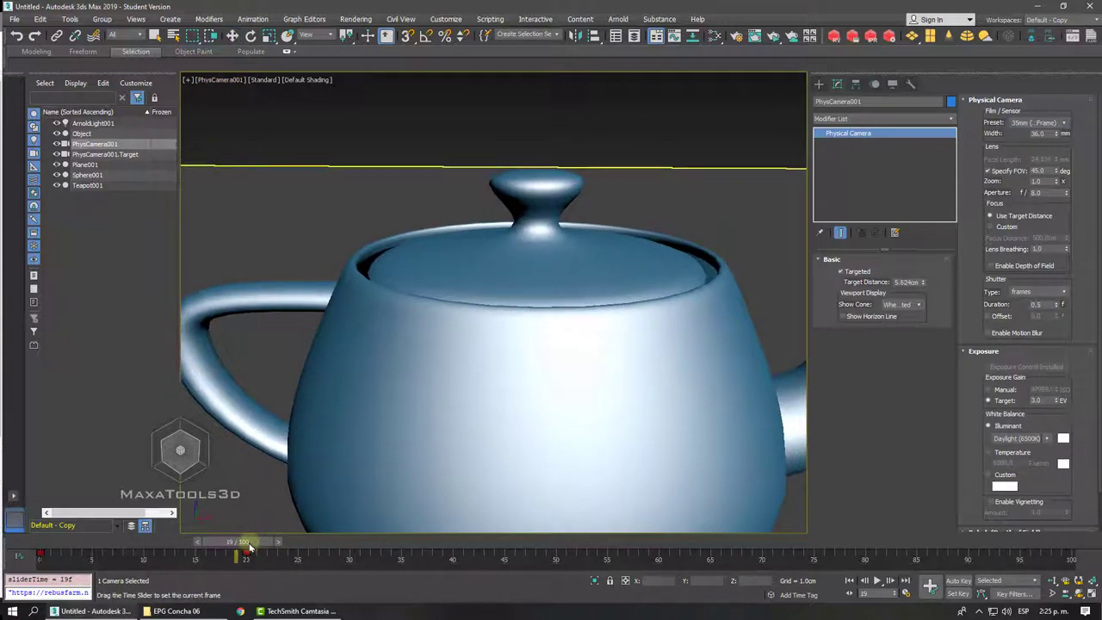
# With Auto Key on, orbit the camera to look down into the teapot, then return to frame 25.
pyautogui.click(953, 581)
pyautogui.click(1076, 594)
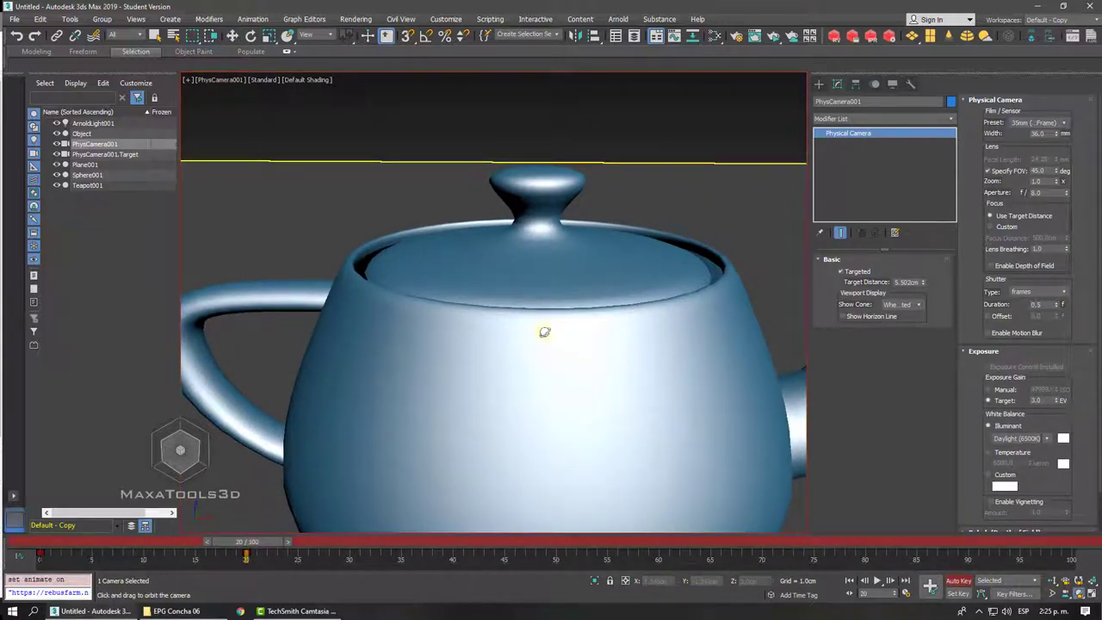
pyautogui.moveTo(544, 332); pyautogui.dragTo(554, 361)
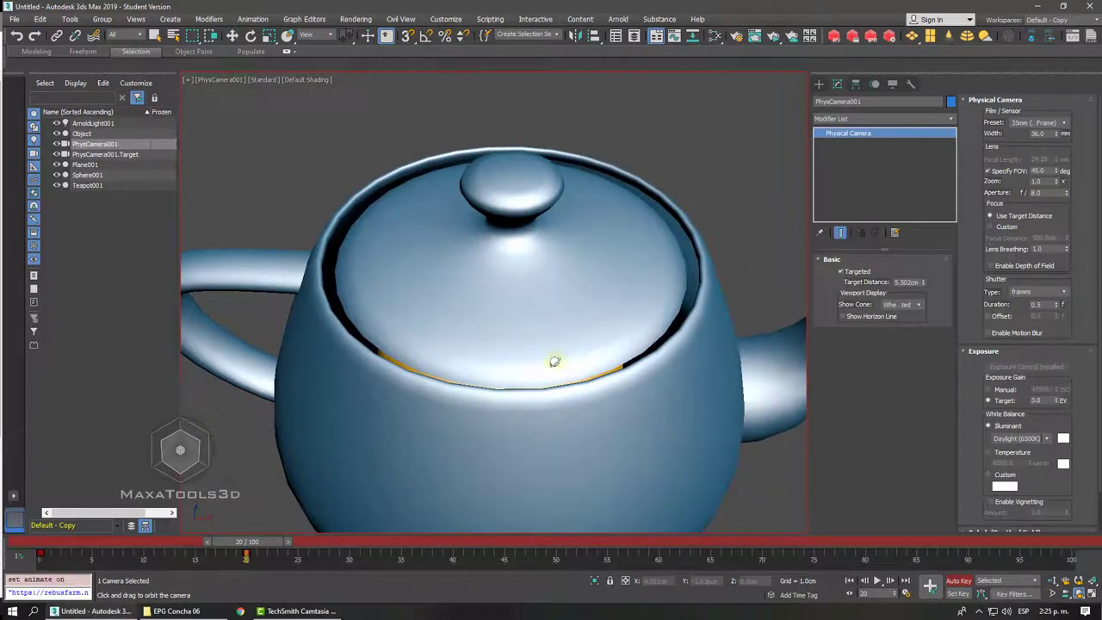
pyautogui.moveTo(260, 548); pyautogui.dragTo(476, 542)
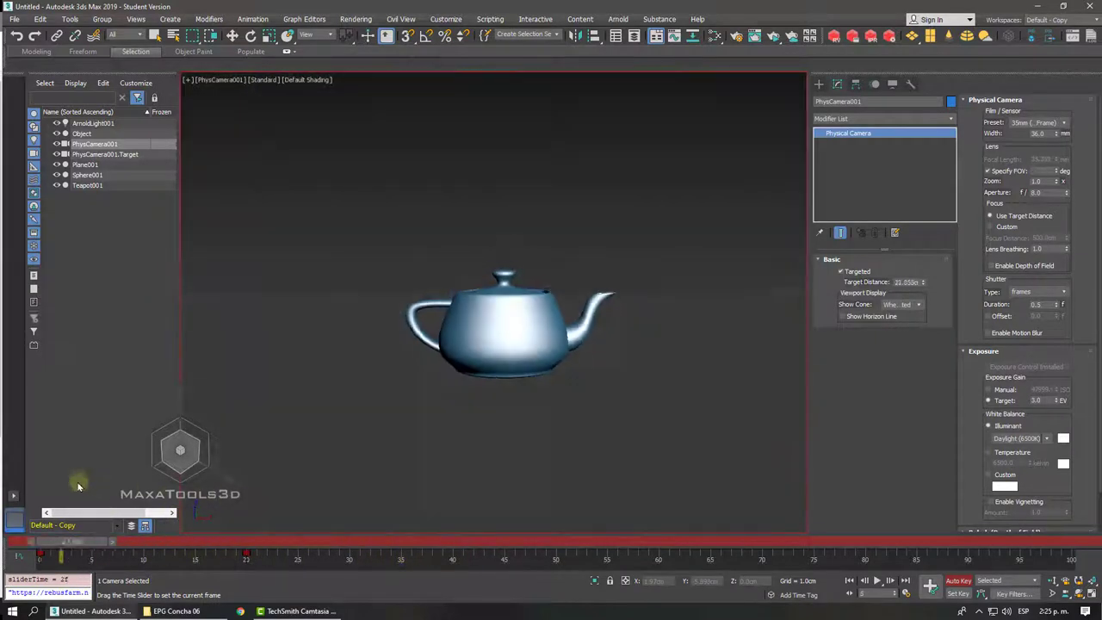
pyautogui.moveTo(476, 543); pyautogui.dragTo(297, 543)
# Turn off animation key recording and select the teapot lid at Border sub-object level.
pyautogui.click(966, 581)
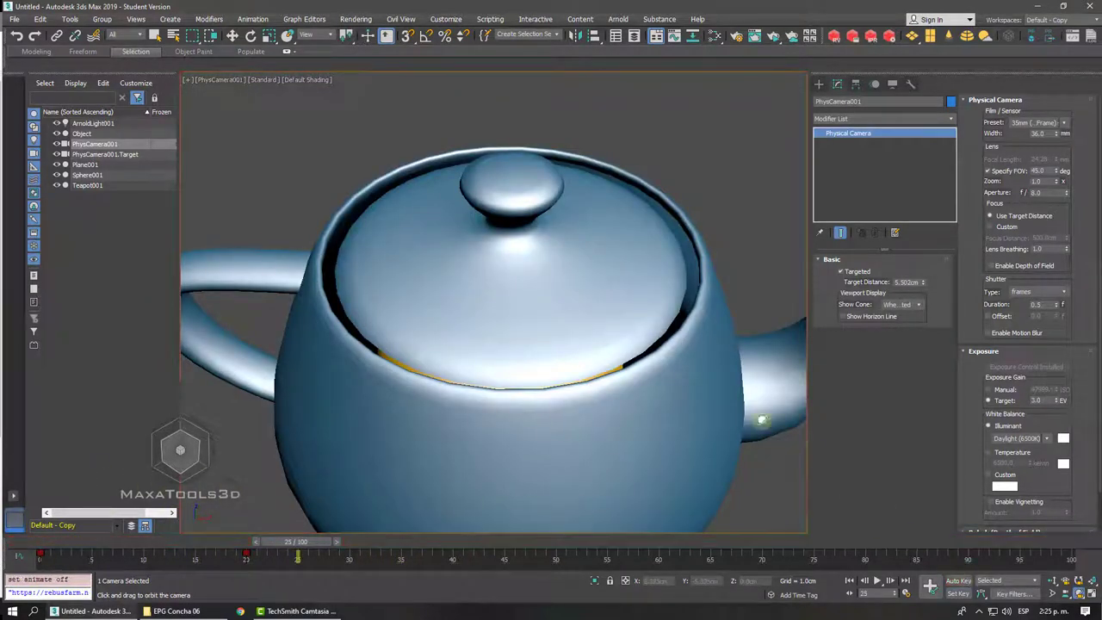
pyautogui.click(561, 230)
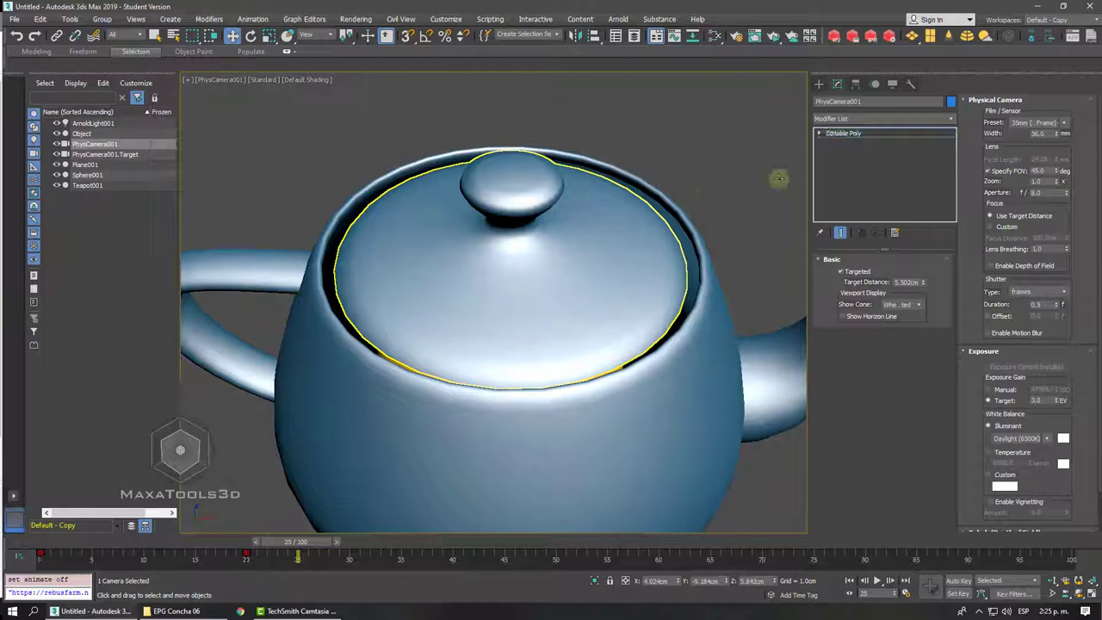
pyautogui.press('1')
pyautogui.click(819, 134)
pyautogui.click(879, 274)
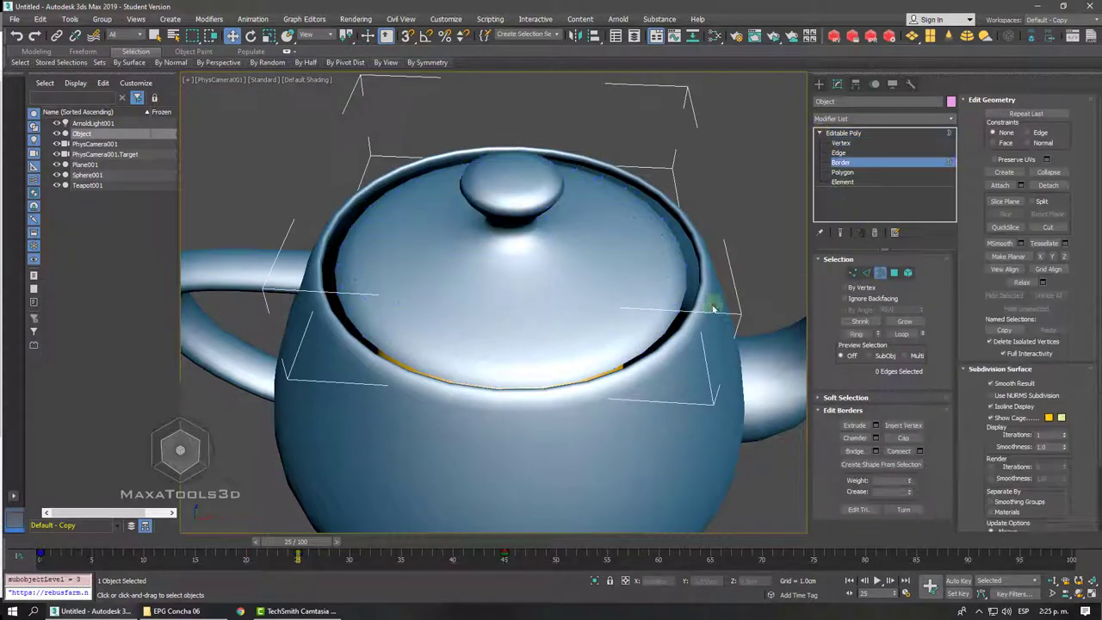
# Scale up the lid's open border loop to close the gap, then check it at frame 48.
pyautogui.click(680, 310)
pyautogui.rightClick(719, 250)
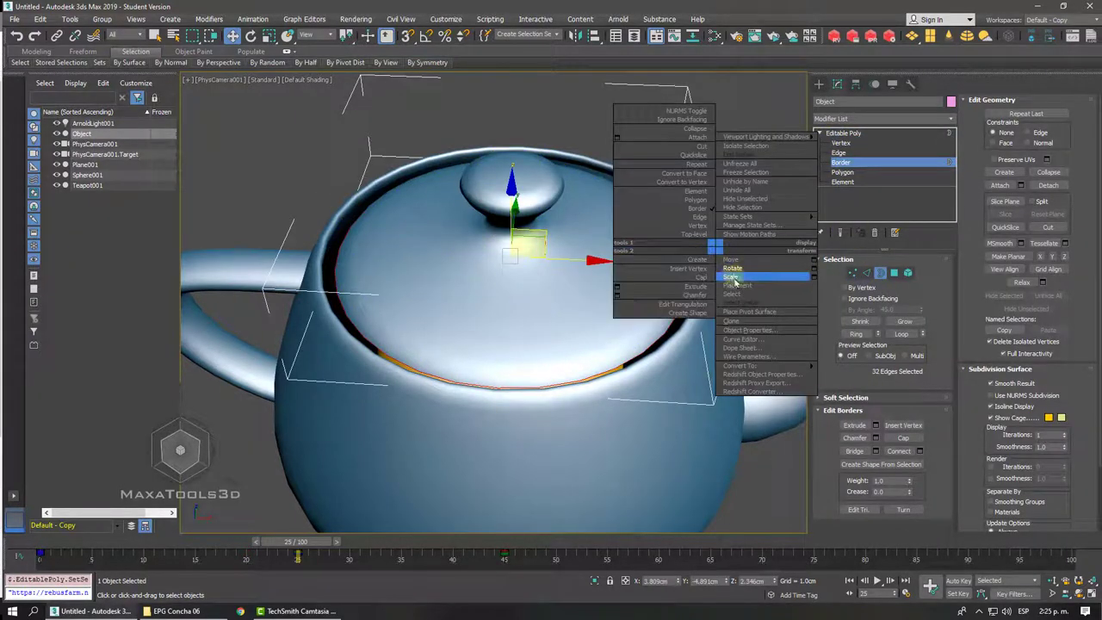
pyautogui.click(737, 278)
pyautogui.moveTo(536, 256); pyautogui.dragTo(541, 256)
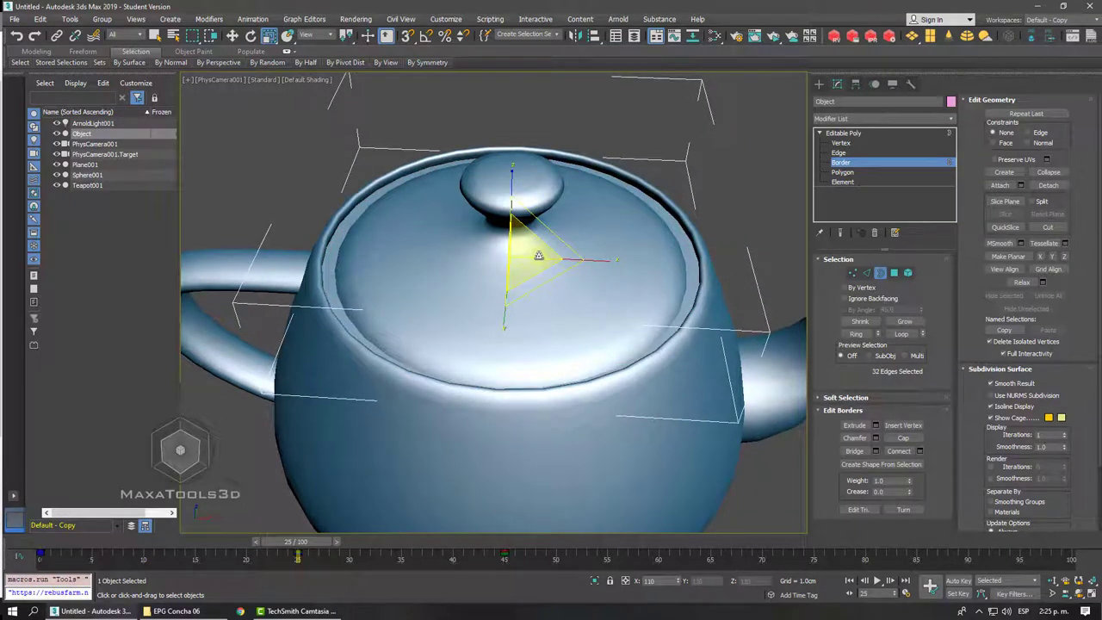
pyautogui.click(837, 134)
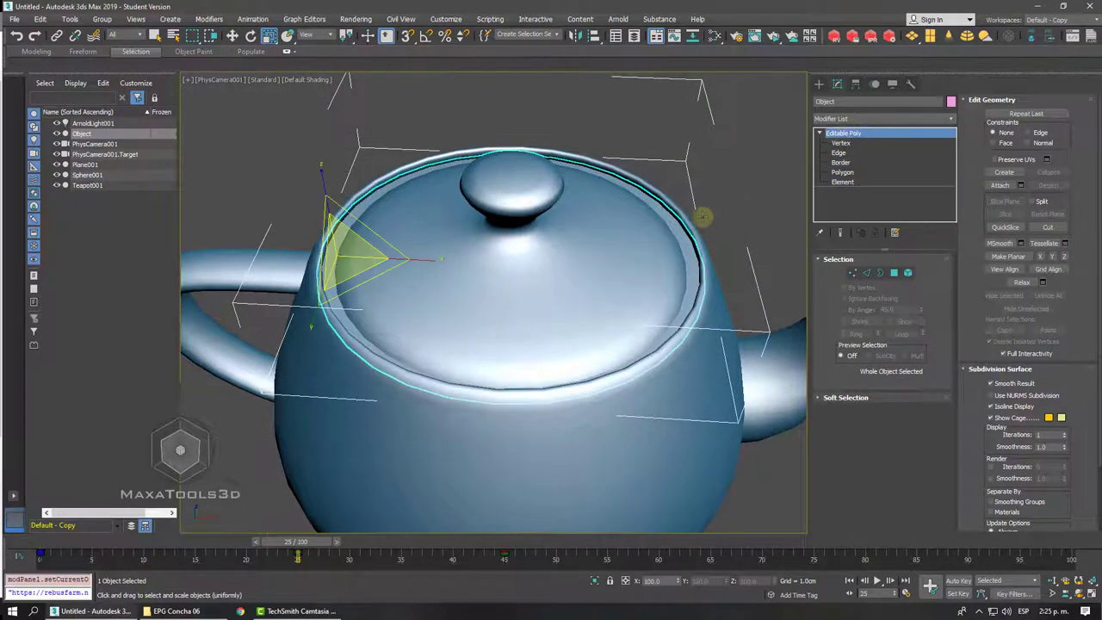
pyautogui.moveTo(138, 558)
pyautogui.mouseDown()
pyautogui.moveTo(565, 560)
pyautogui.moveTo(393, 541)
pyautogui.mouseUp()
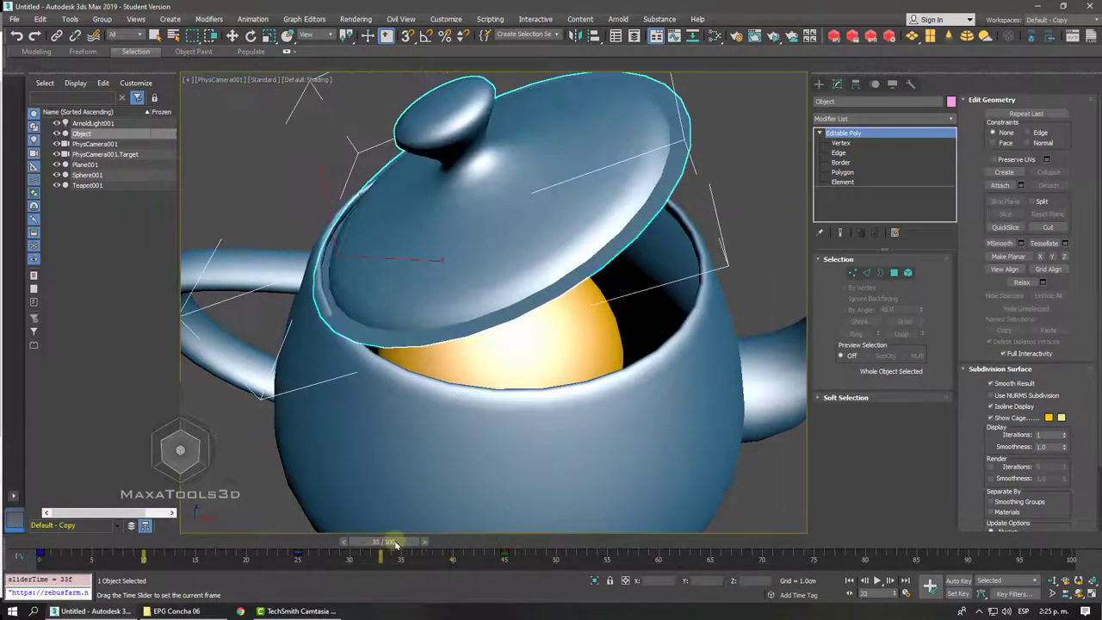
pyautogui.moveTo(365, 542)
pyautogui.mouseDown()
pyautogui.moveTo(268, 543)
pyautogui.moveTo(490, 543)
pyautogui.moveTo(161, 542)
pyautogui.mouseUp()
# Start an ActiveShade live render preview and advance the timeline to frame 19.
pyautogui.press('r')
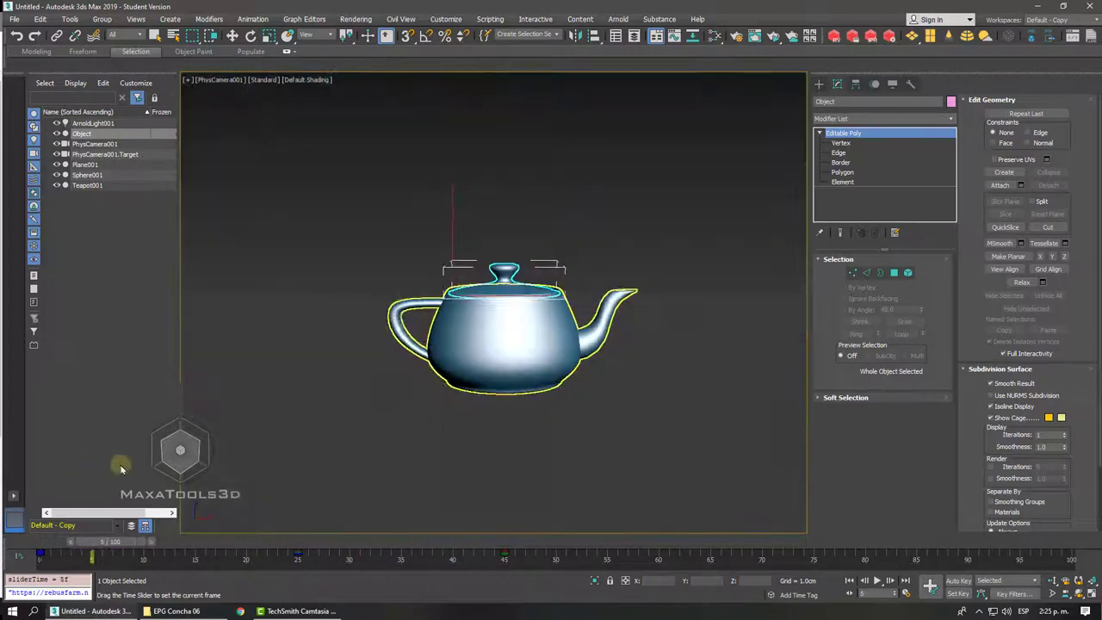
pyautogui.click(773, 36)
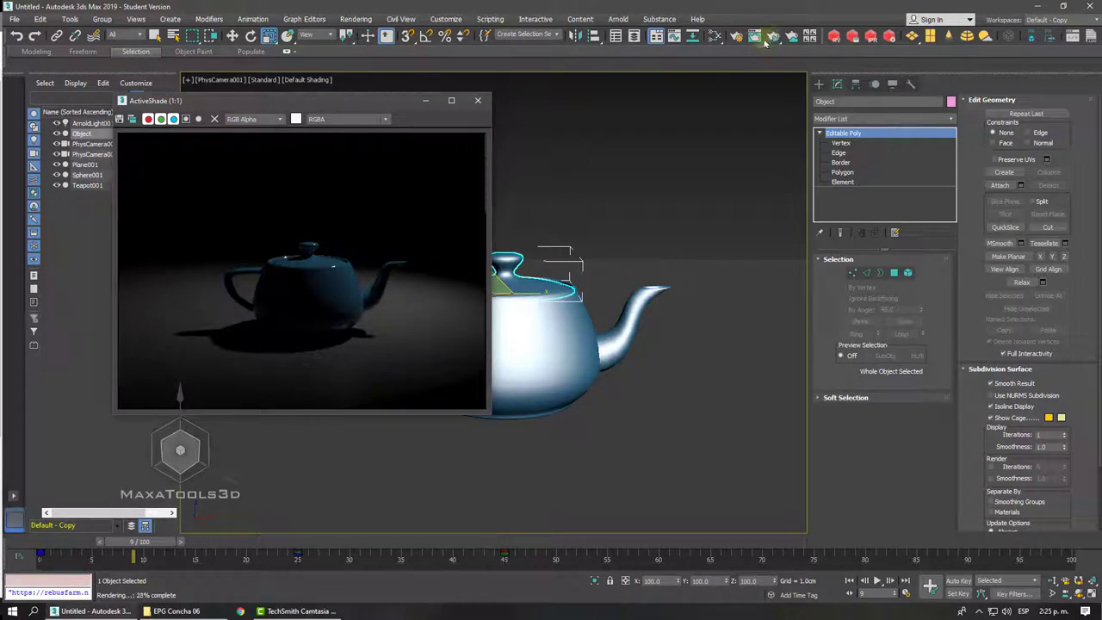
pyautogui.moveTo(161, 544)
pyautogui.mouseDown()
pyautogui.moveTo(450, 553)
pyautogui.moveTo(620, 544)
pyautogui.moveTo(305, 532)
pyautogui.moveTo(615, 546)
pyautogui.moveTo(258, 517)
pyautogui.moveTo(457, 521)
pyautogui.moveTo(166, 489)
pyautogui.moveTo(479, 492)
pyautogui.mouseUp()
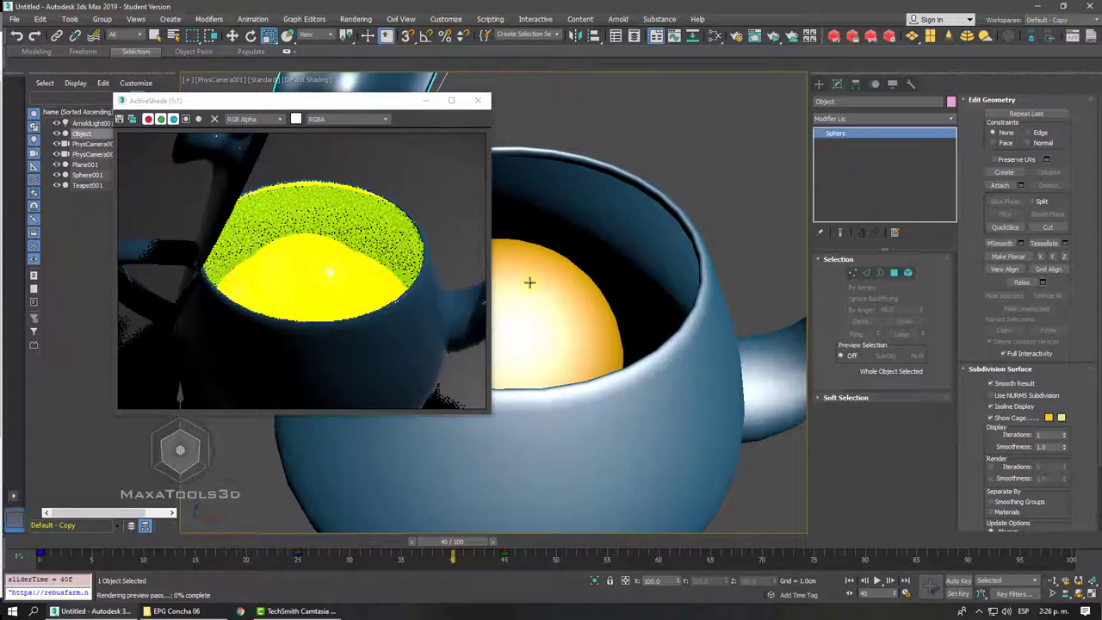
# Add Arnold Properties to Sphere001 with Visibility on and Camera (Primary Rays) unchecked.
pyautogui.click(530, 286)
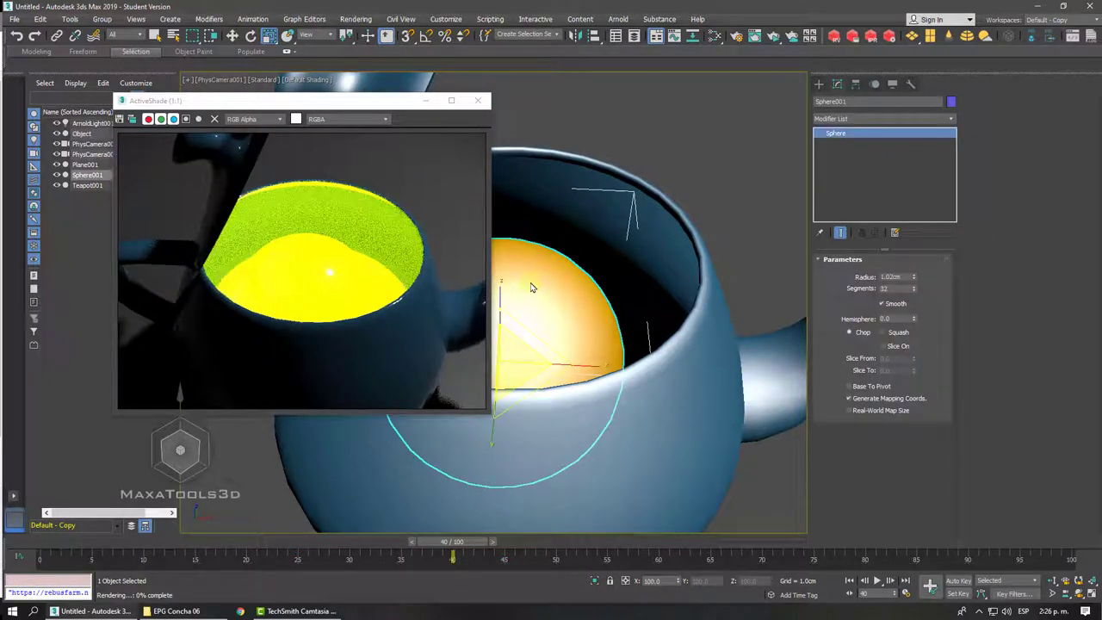
pyautogui.click(865, 120)
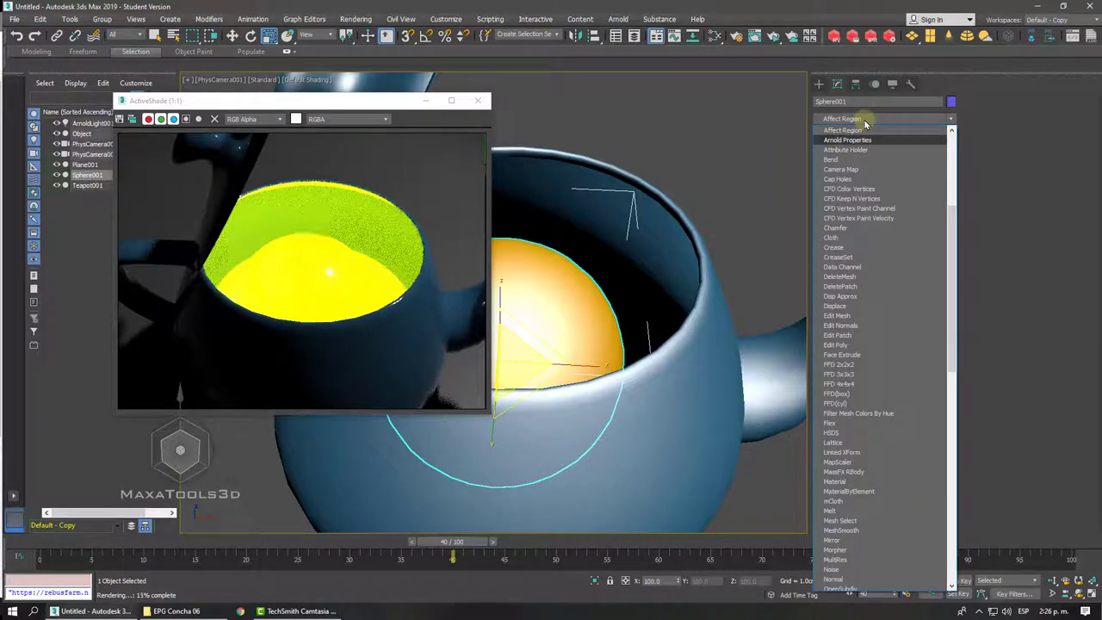
pyautogui.click(847, 140)
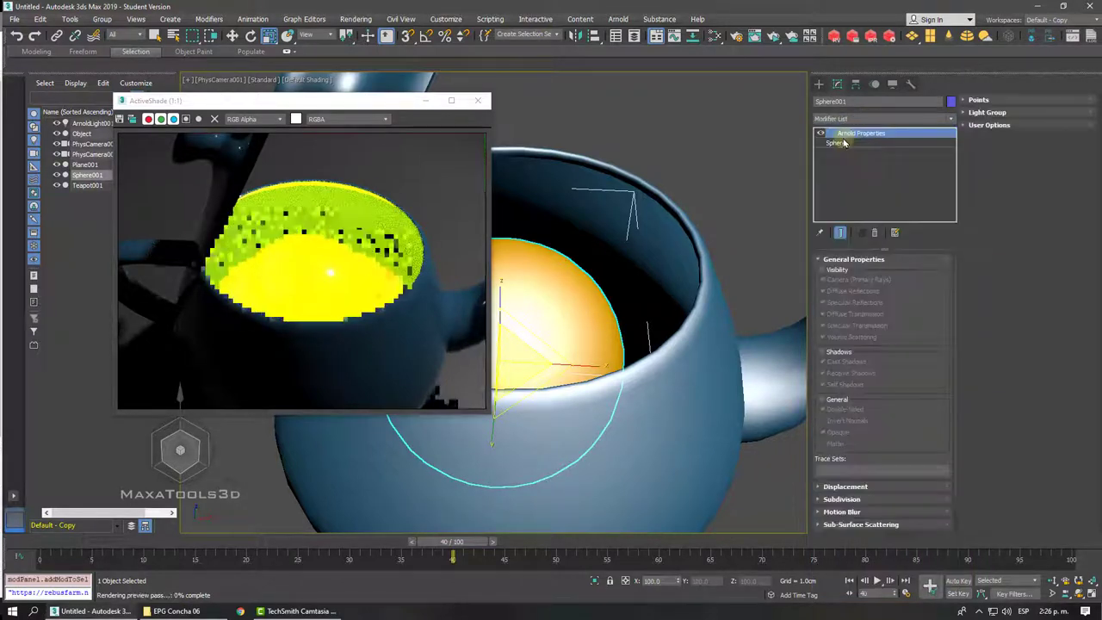
pyautogui.click(836, 271)
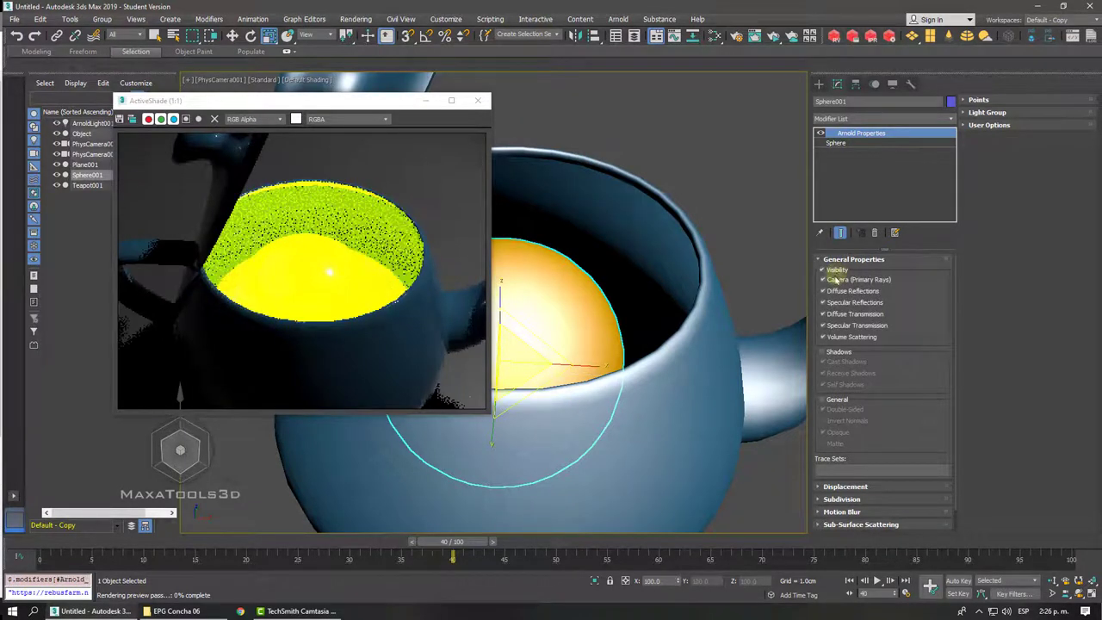
pyautogui.click(833, 280)
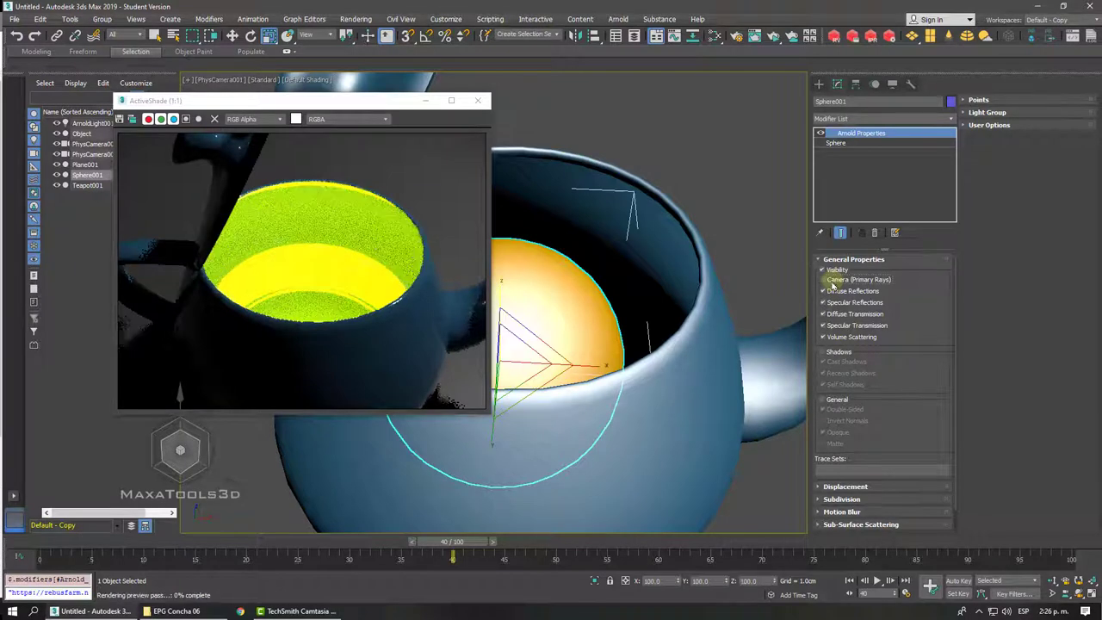
pyautogui.moveTo(452, 541)
pyautogui.mouseDown()
pyautogui.moveTo(166, 541)
pyautogui.moveTo(820, 556)
pyautogui.moveTo(319, 536)
pyautogui.moveTo(266, 509)
pyautogui.moveTo(411, 504)
pyautogui.mouseUp()
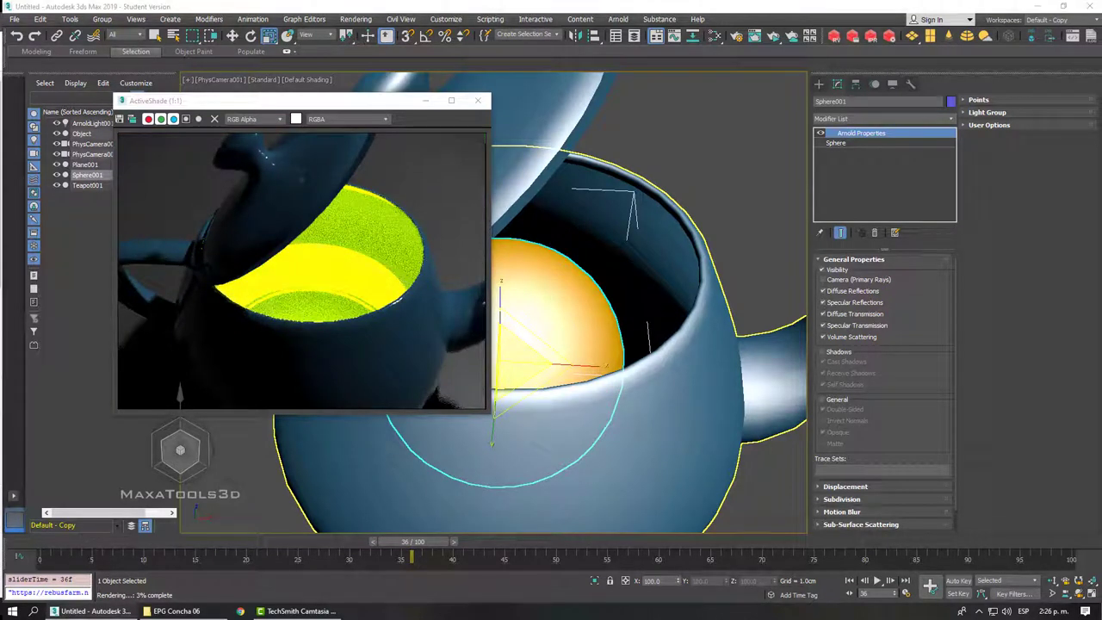
pyautogui.hotkey('alt', 'Tab')
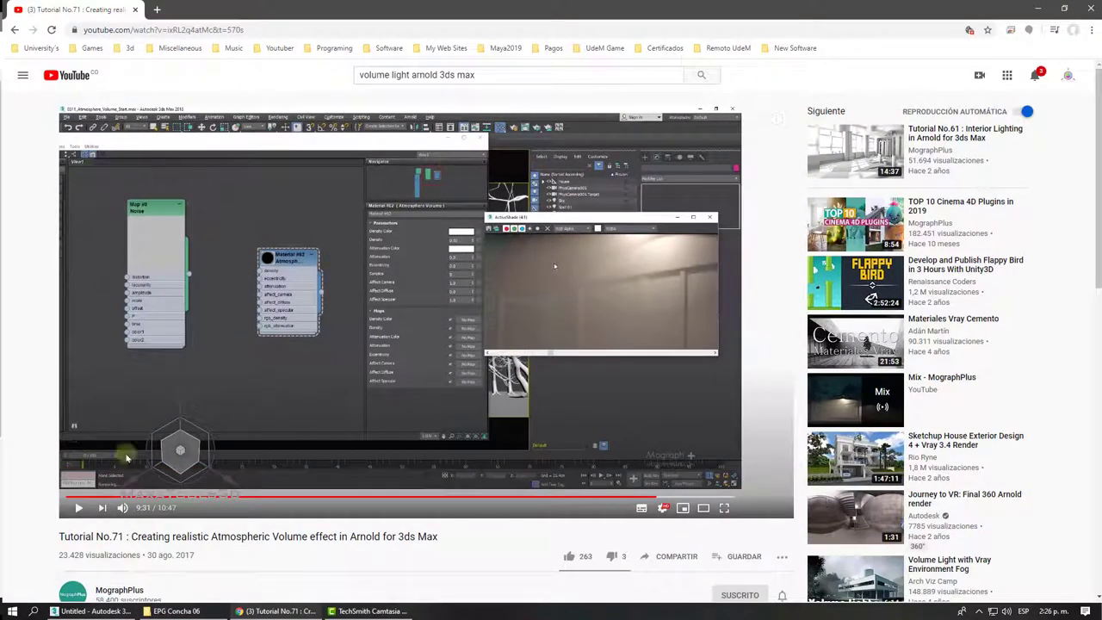
pyautogui.click(77, 501)
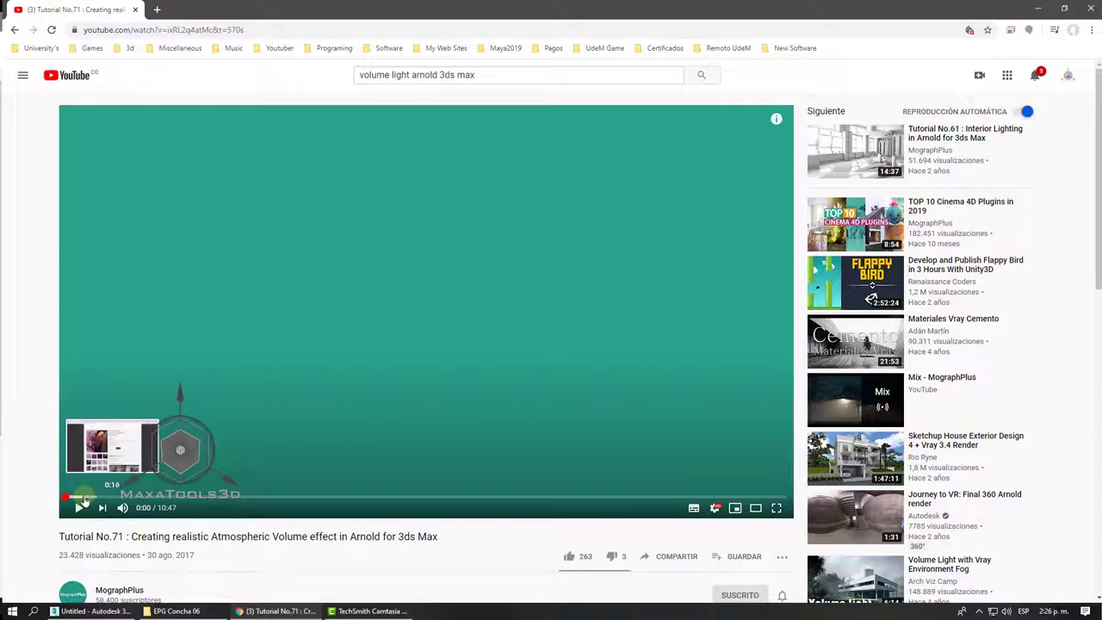
pyautogui.click(86, 498)
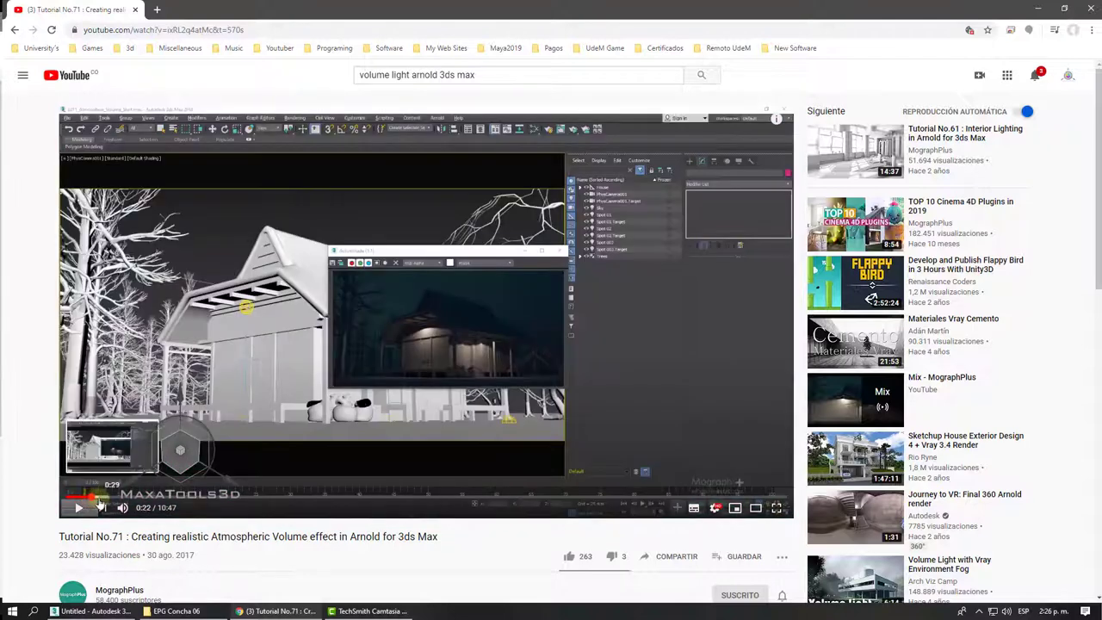
pyautogui.click(97, 498)
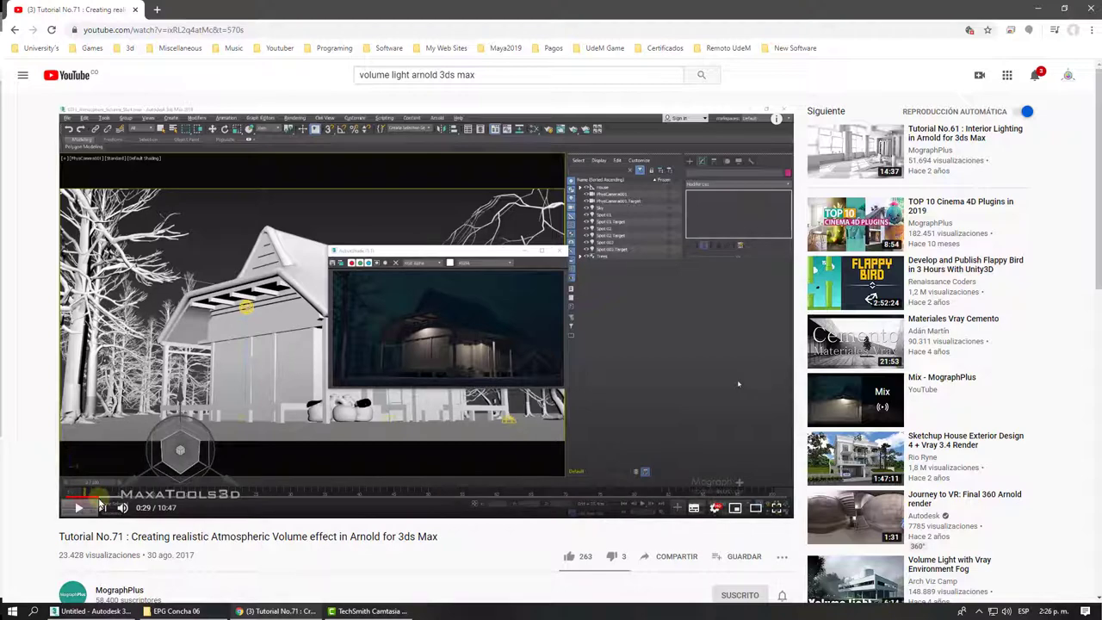
pyautogui.scroll(-2, 105, 440)
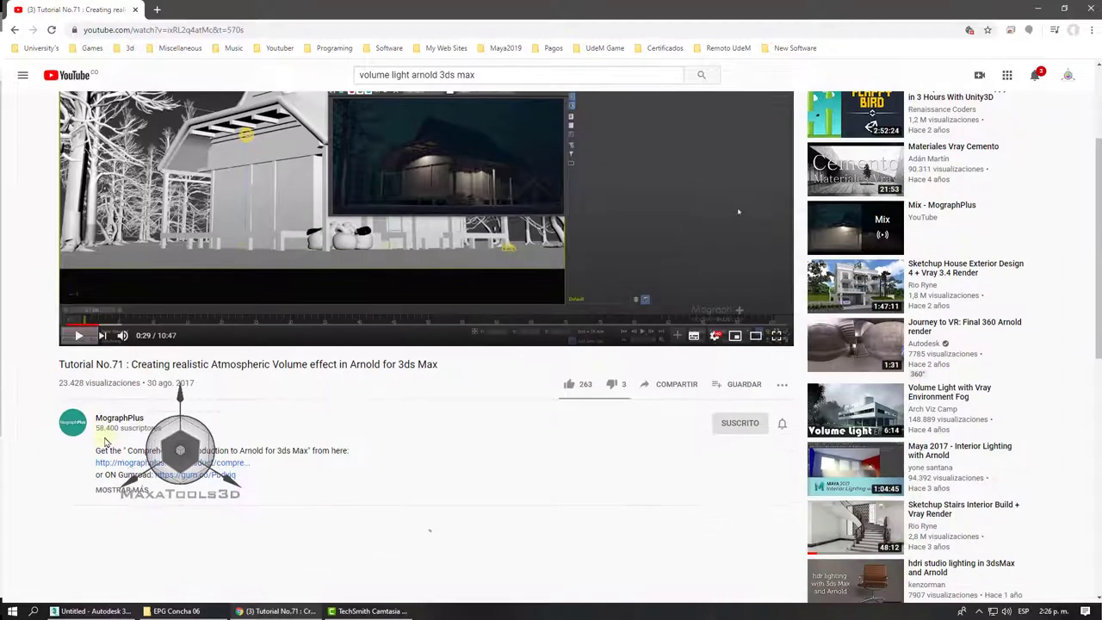
pyautogui.scroll(2, 104, 437)
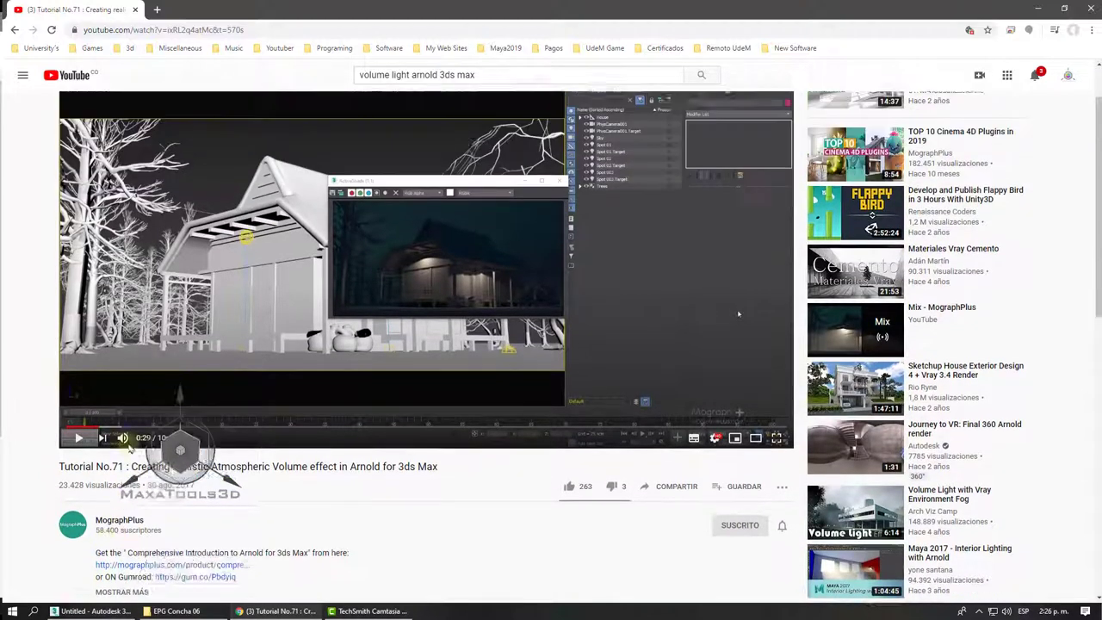
pyautogui.click(323, 497)
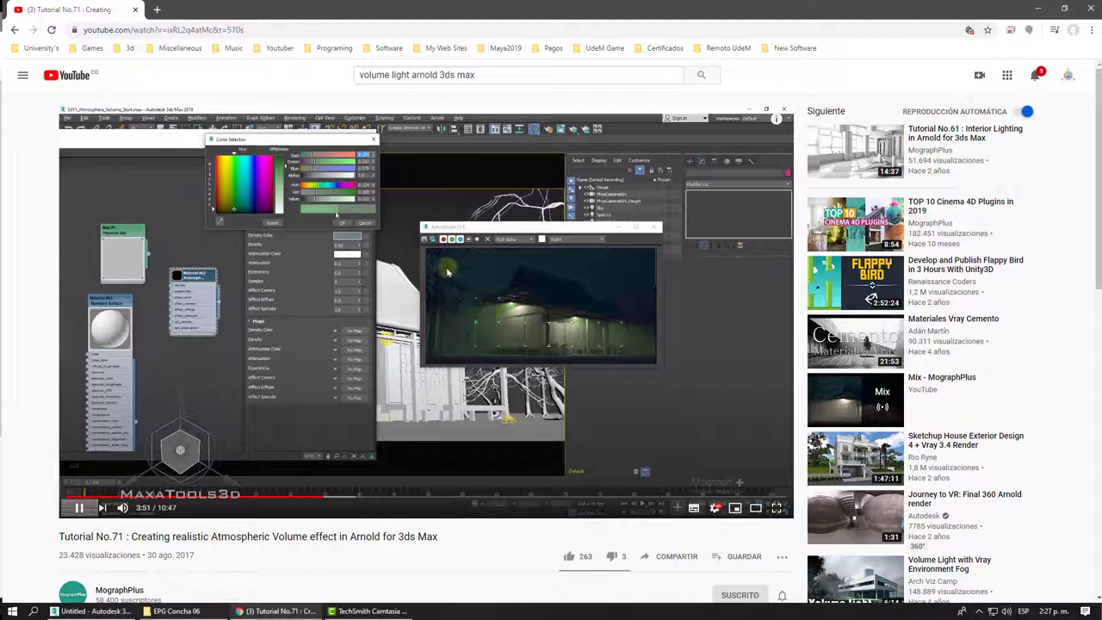
pyautogui.click(408, 267)
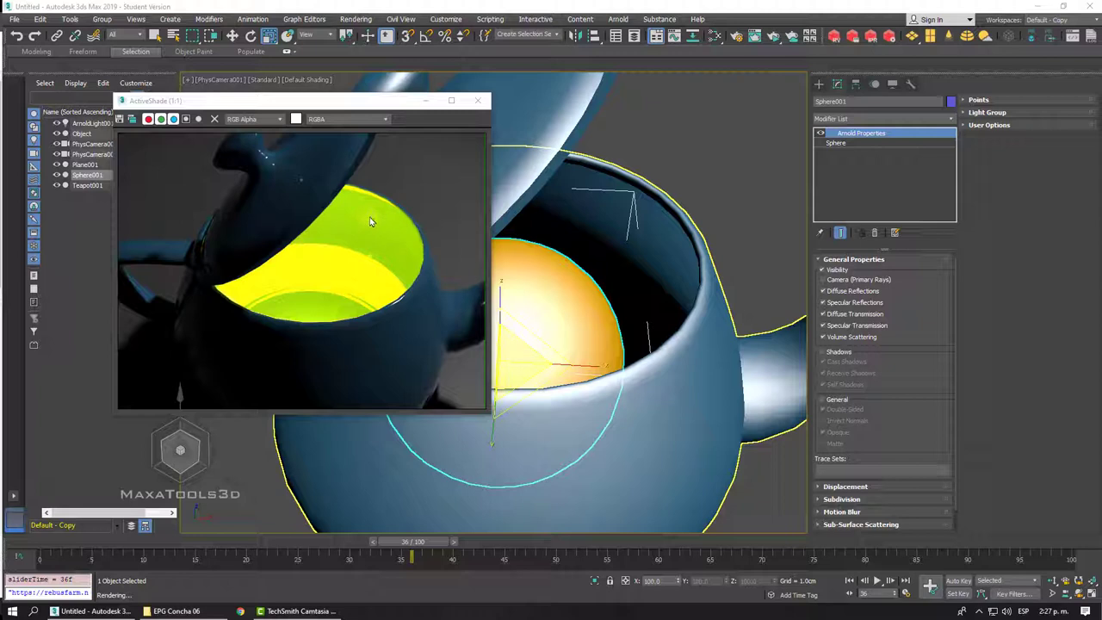
# Drag the time slider back to frame 0 of the teapot animation.
pyautogui.click(389, 180)
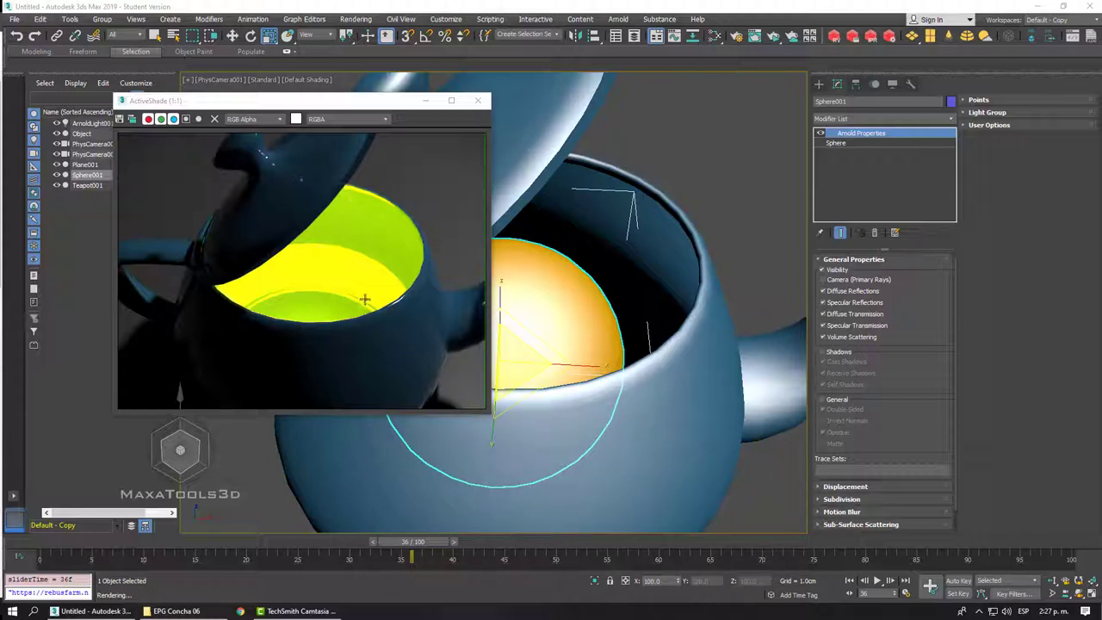
pyautogui.moveTo(400, 540)
pyautogui.mouseDown()
pyautogui.moveTo(39, 540)
pyautogui.moveTo(584, 562)
pyautogui.moveTo(40, 551)
pyautogui.mouseUp()
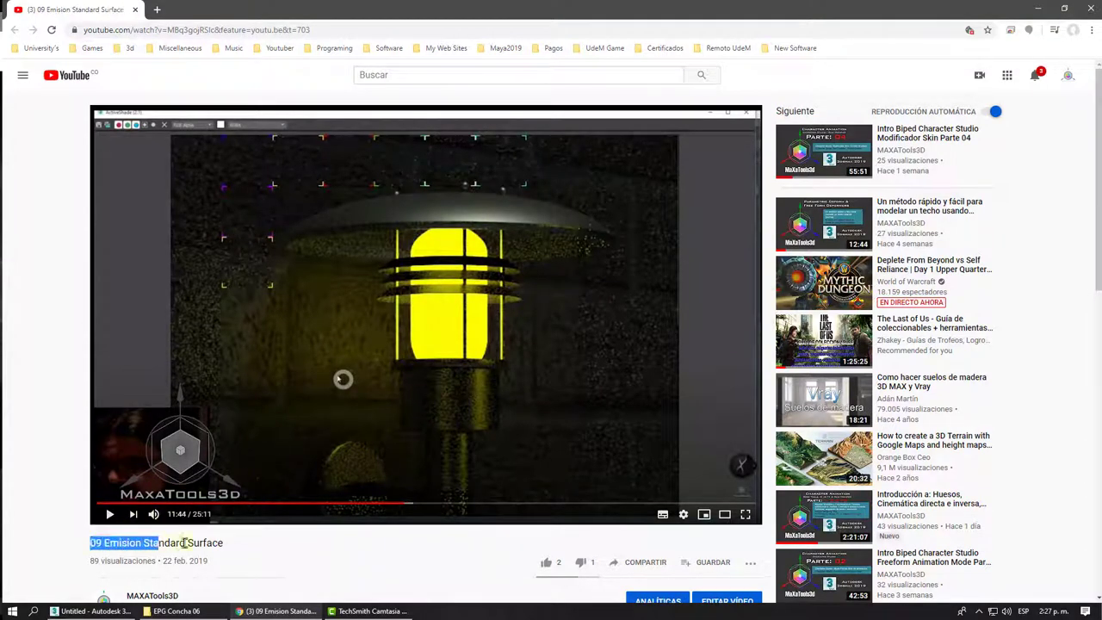
# Highlight the '09 Emision Standard Surface' title text below the video player.
pyautogui.moveTo(91, 544); pyautogui.dragTo(232, 548)
pyautogui.scroll(-2, 234, 549)
pyautogui.scroll(2, 235, 549)
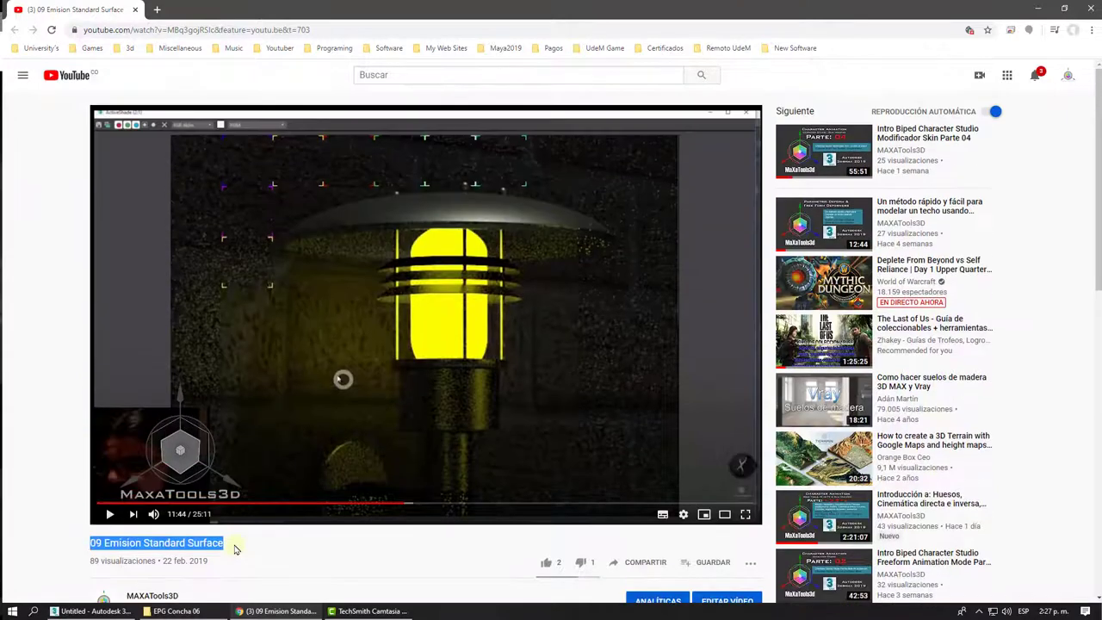